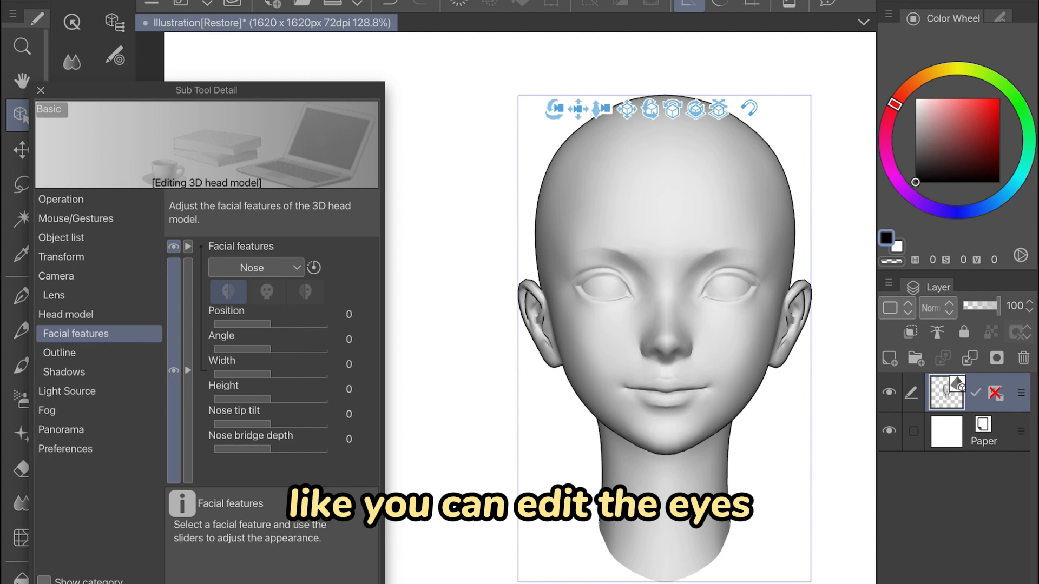
Reshape the 3D head by adjusting its Face Mixer weights, return the round infant face to 0, and reposition the model on the canvas
click(256, 267)
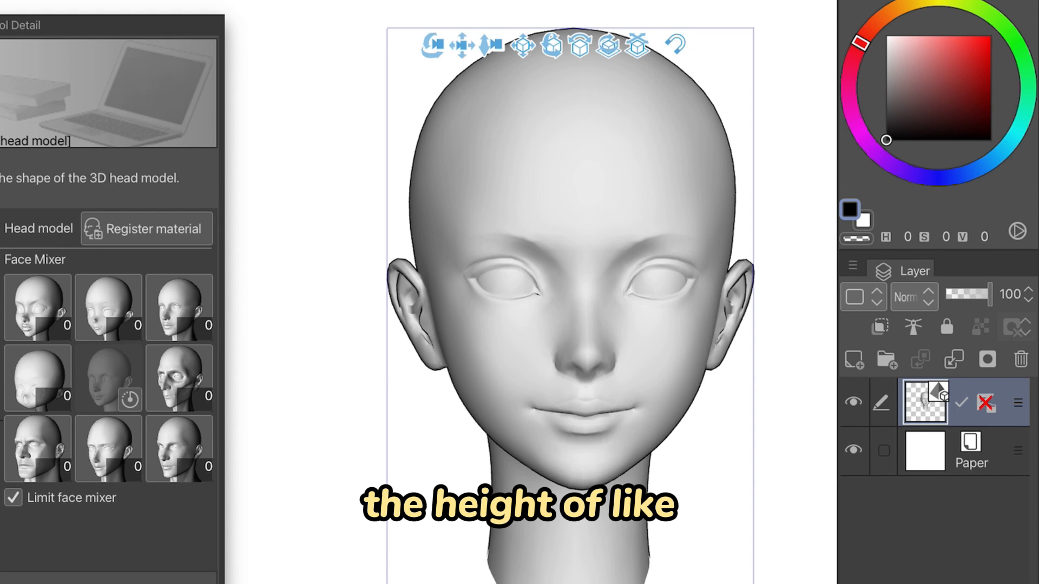
click(129, 324)
mouse_move(157, 340)
mouse_down()
mouse_move(158, 305)
mouse_move(158, 340)
mouse_up()
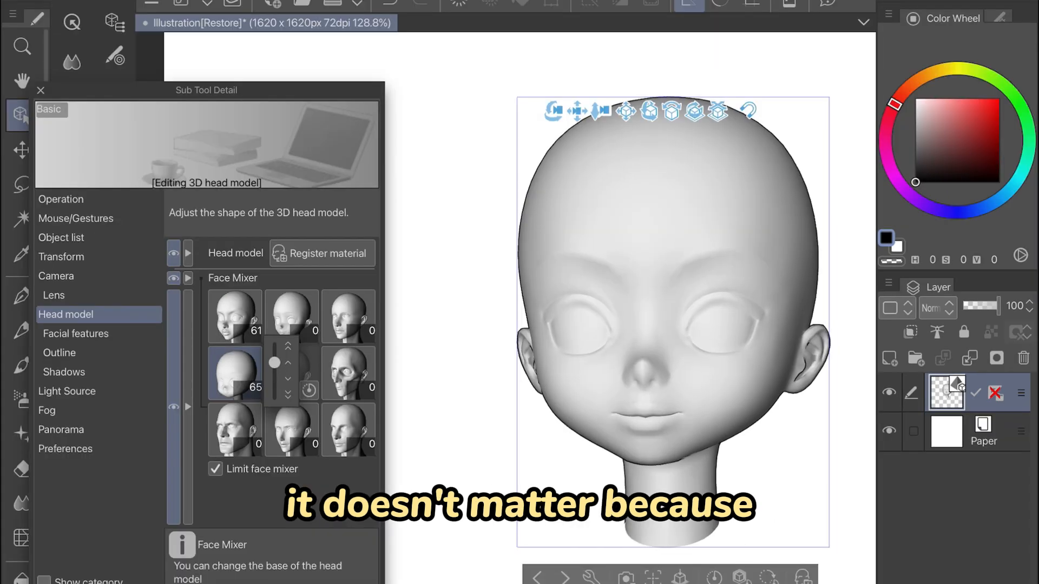
drag(274, 362, 274, 400)
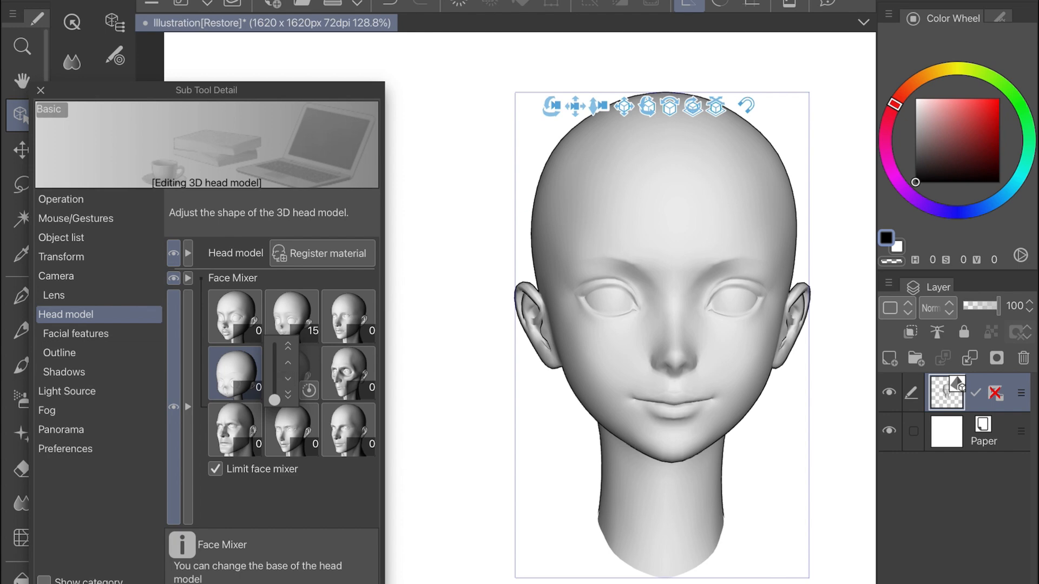
drag(274, 399, 274, 397)
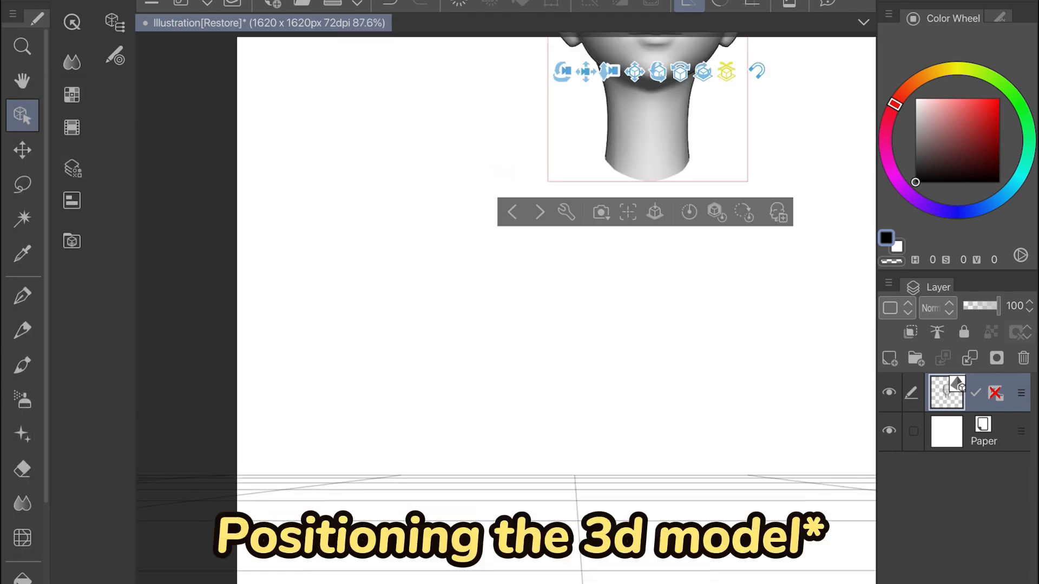
drag(726, 72, 531, 195)
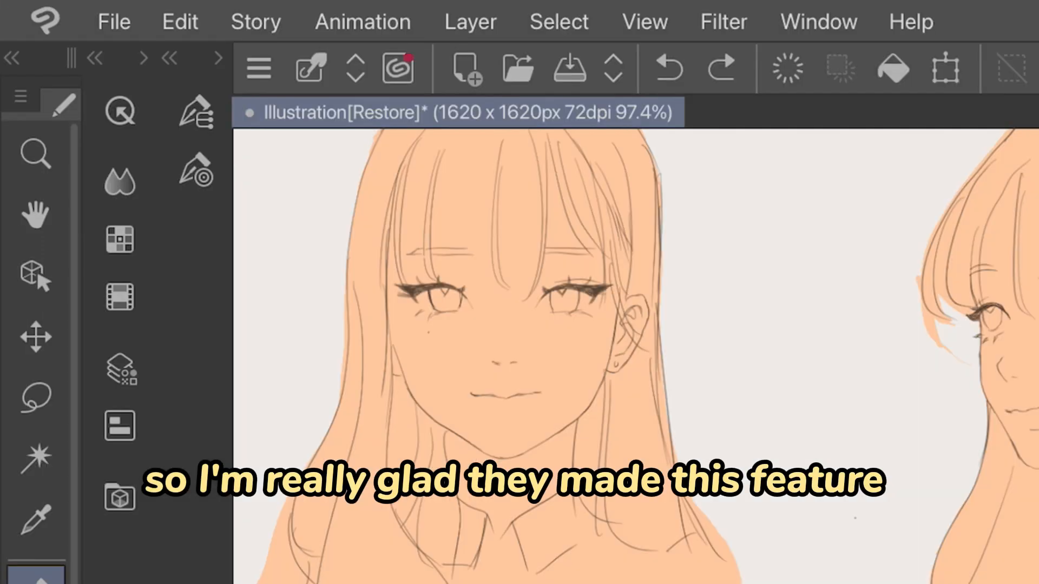
Switch the workspace to Simple Mode and look over the portrait drawings
click(45, 21)
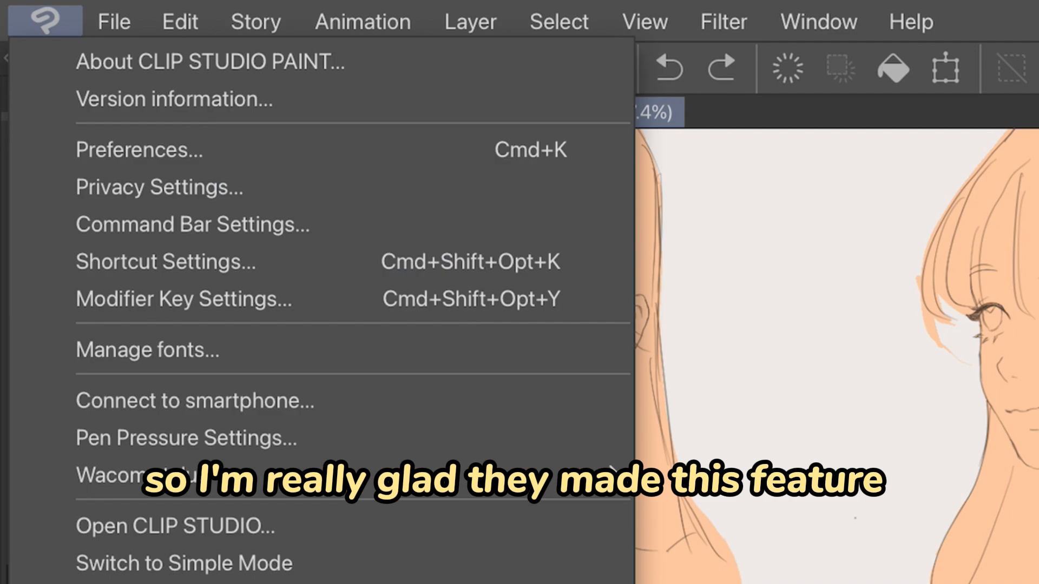
click(151, 480)
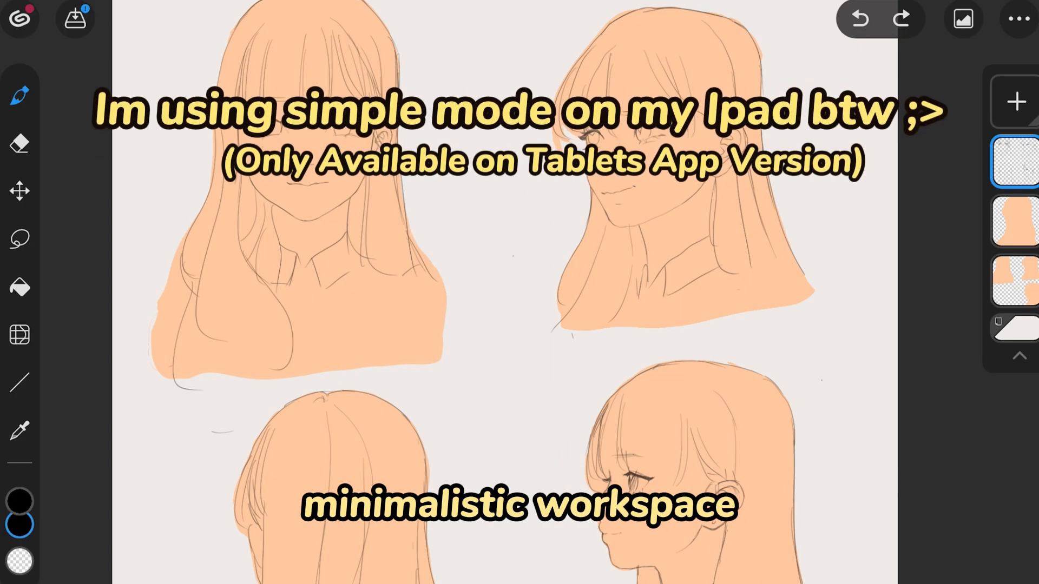
scroll(504, 292, down, 2)
scroll(504, 293, up, 1)
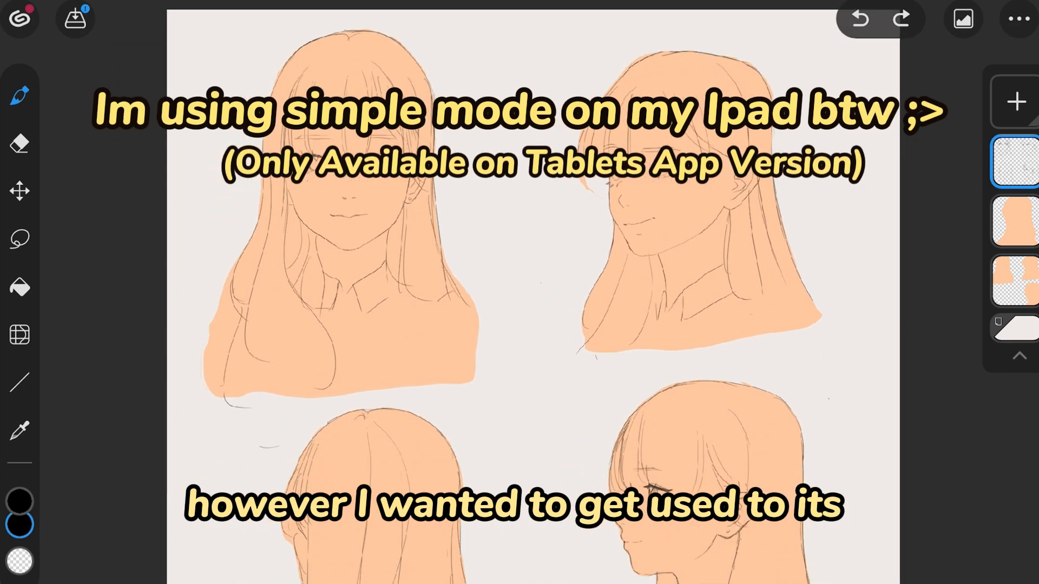
scroll(500, 292, up, 2)
scroll(501, 292, up, 2)
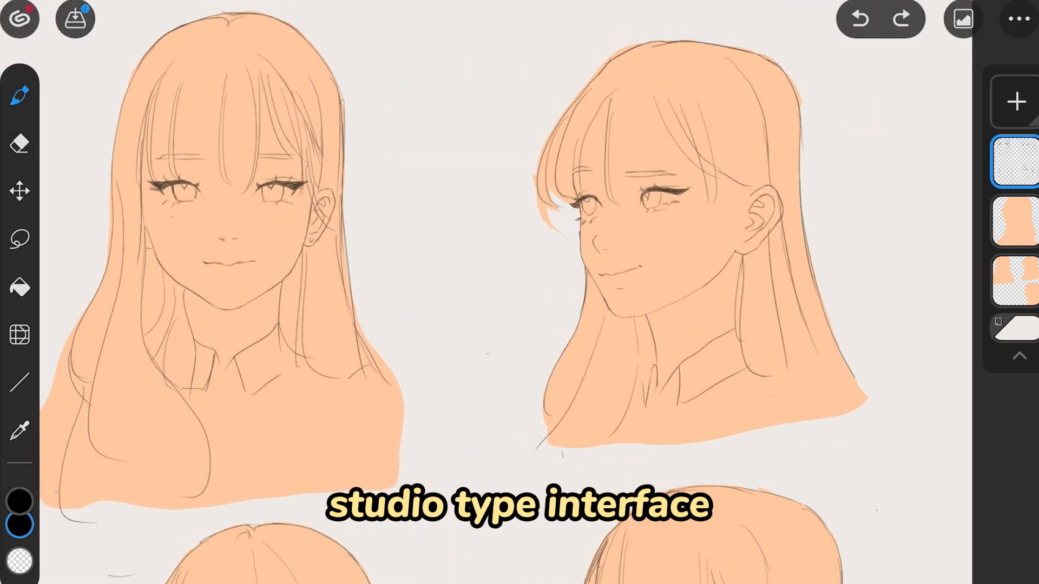
Return the workspace to Studio Mode
click(1019, 19)
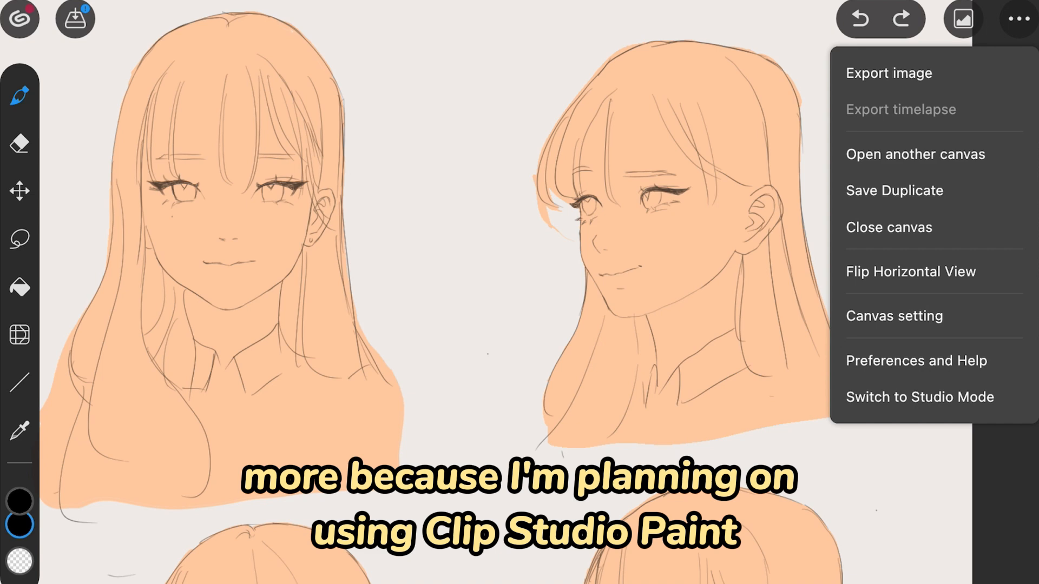
click(920, 397)
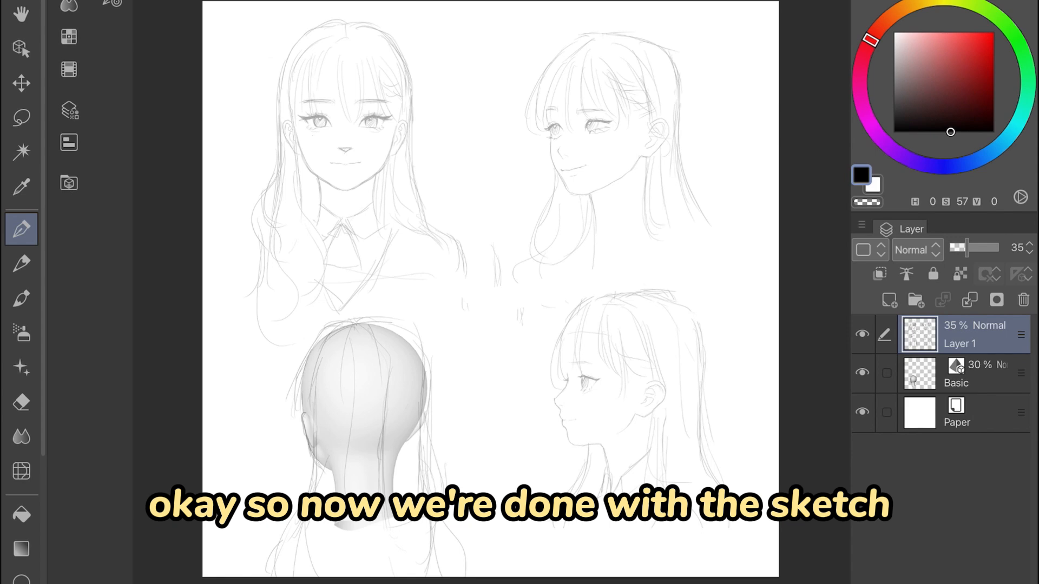
Ink the eyelashes, eye outlines and brow of the three-quarter portrait in black on Layer 2 over the sketch
scroll(624, 93, up, 5)
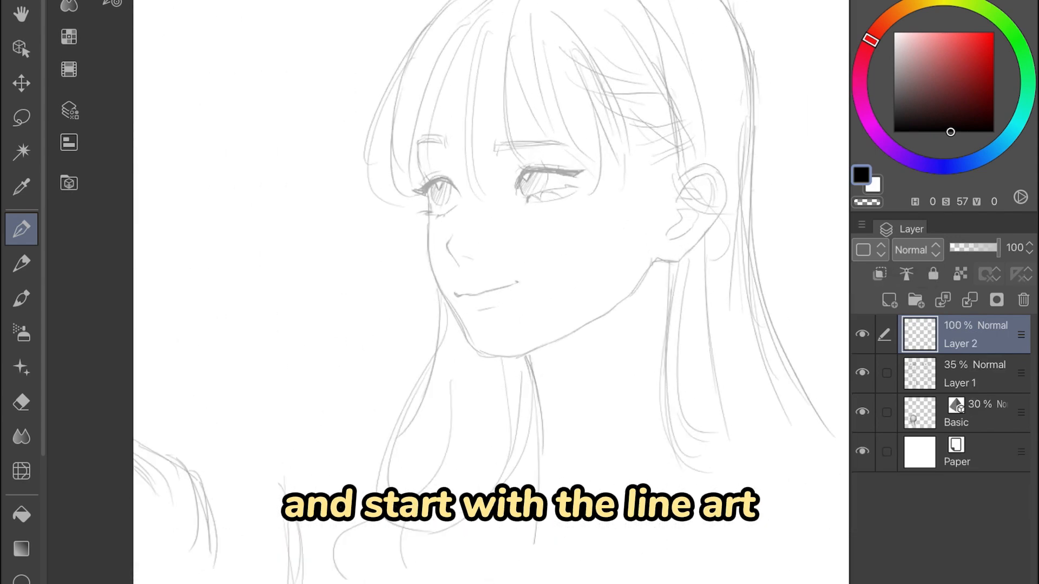
scroll(514, 164, up, 5)
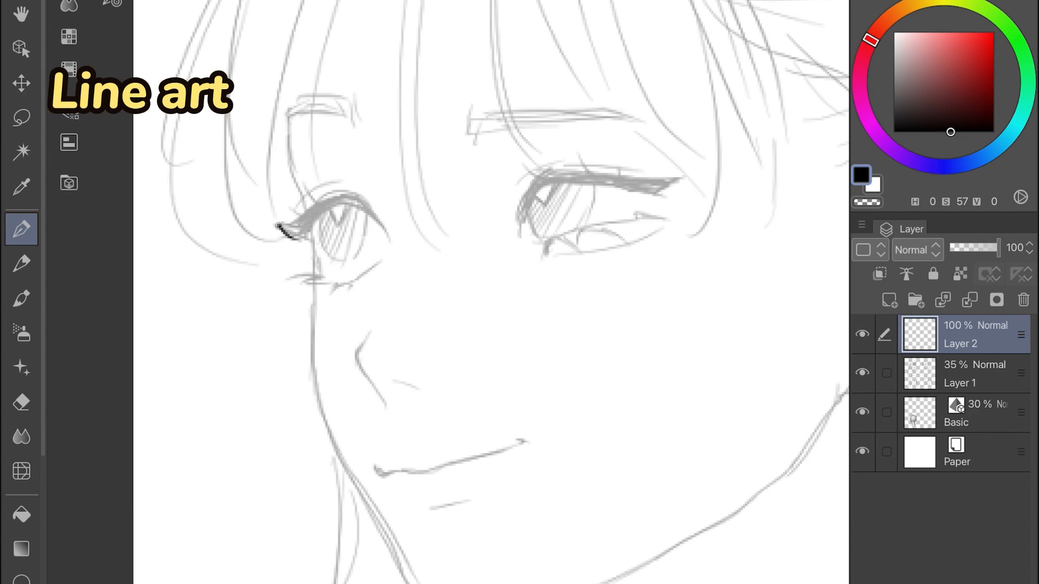
drag(292, 238, 321, 202)
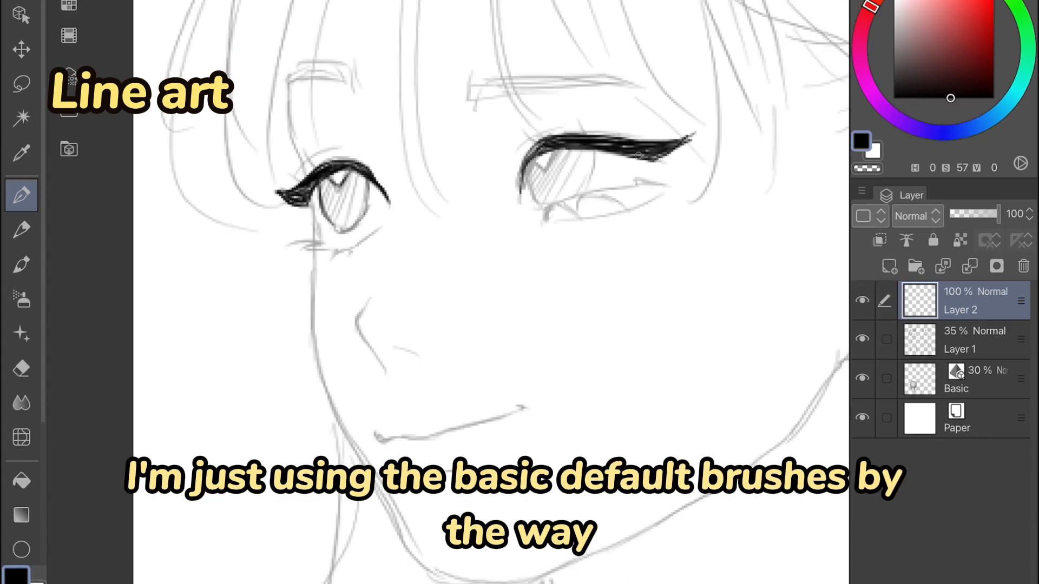
drag(288, 87, 313, 179)
drag(323, 238, 293, 251)
Ink the front facial contour of the three-quarter portrait on Layer 2, following the sketch from the eye towards the chin
scroll(490, 292, down, 2)
drag(307, 180, 331, 335)
scroll(491, 292, down, 4)
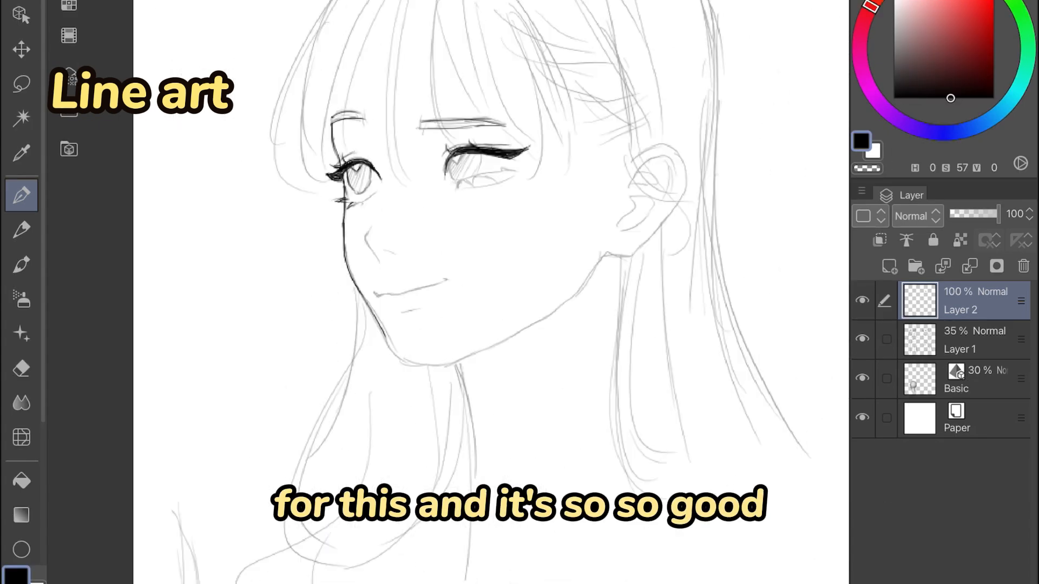
scroll(379, 216, up, 4)
drag(289, 163, 305, 236)
drag(296, 312, 373, 309)
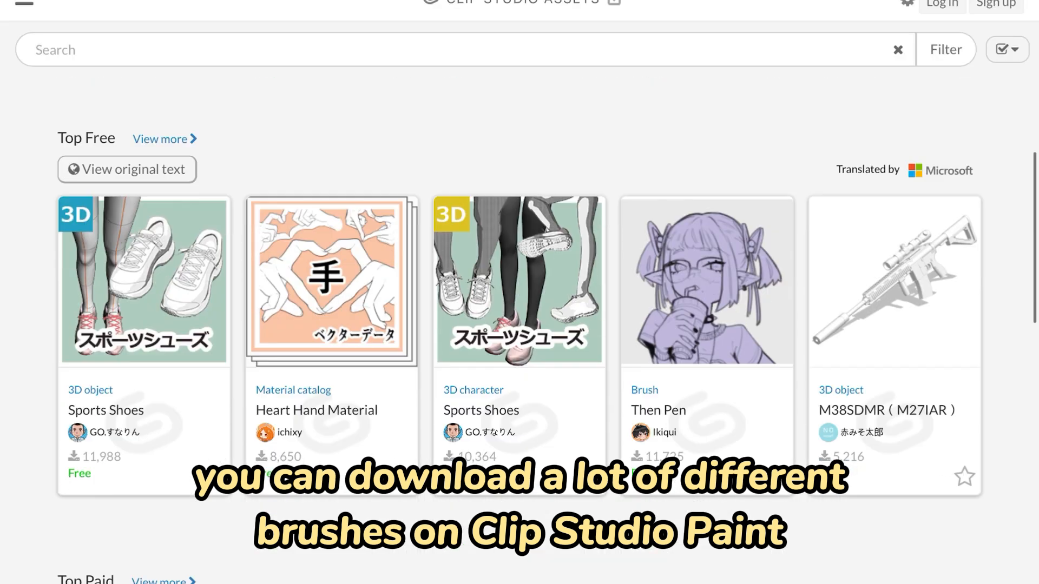
Browse Clip Studio Assets, examining the top free materials, the 3D room previews and the Soft brush page
scroll(520, 325, down, 4)
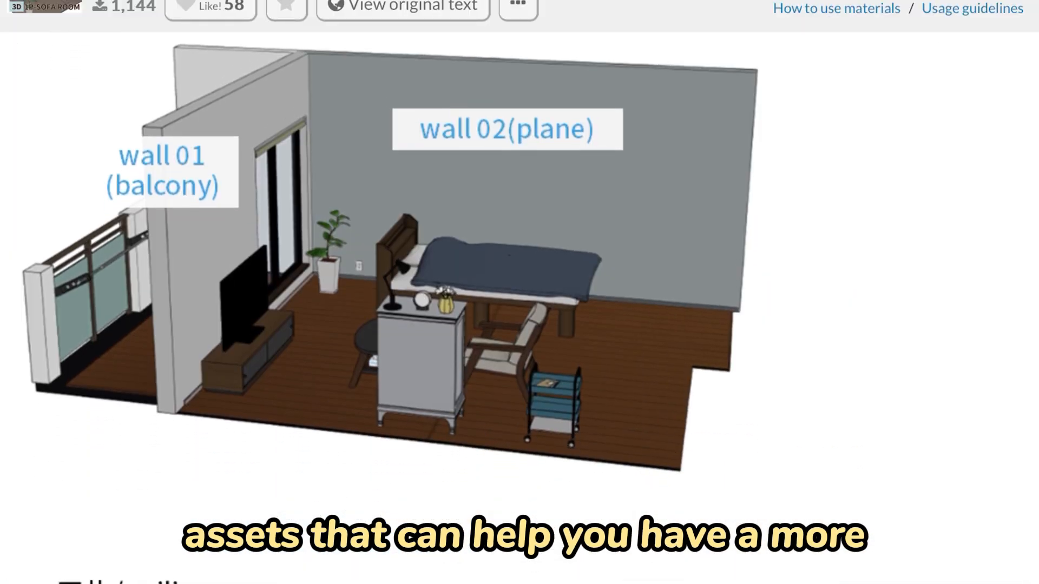
scroll(390, 303, down, 8)
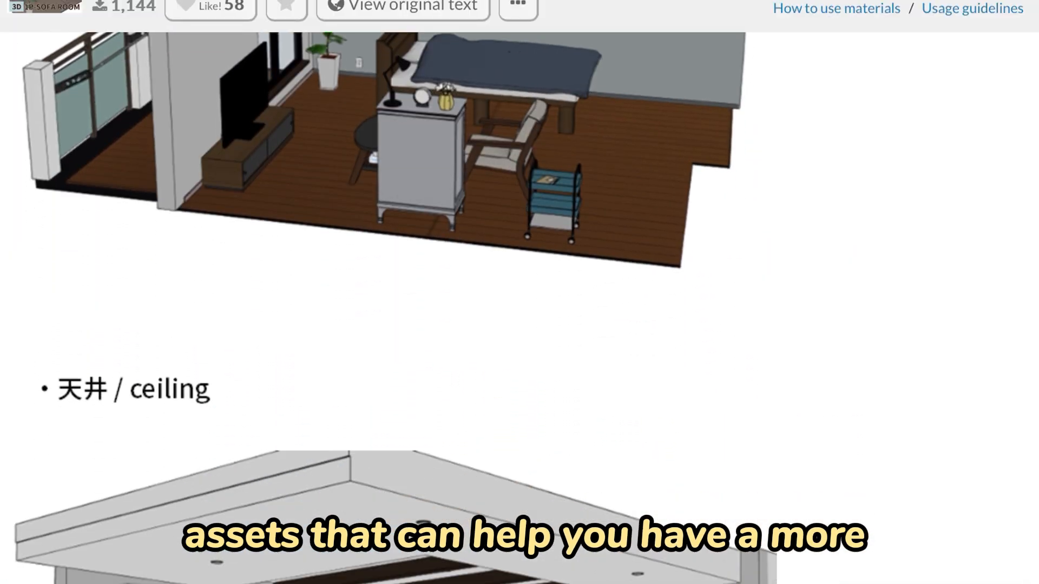
scroll(389, 303, down, 8)
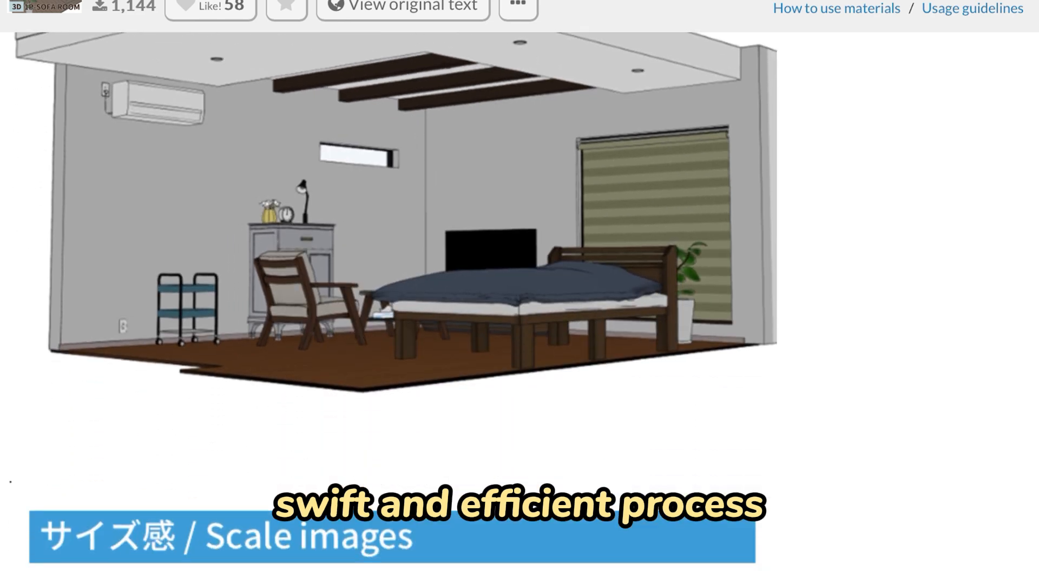
scroll(390, 303, down, 5)
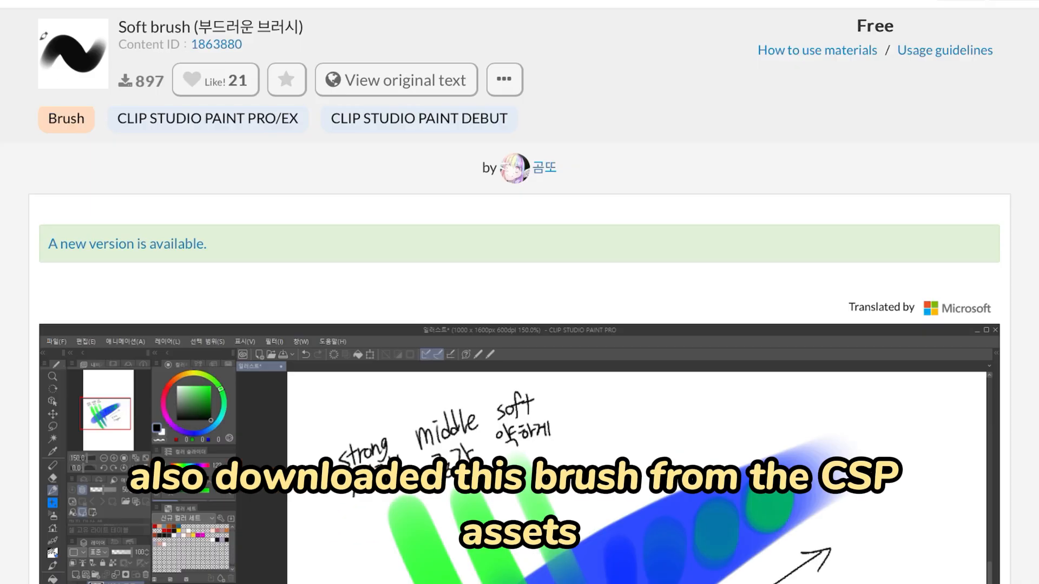
scroll(519, 346, down, 4)
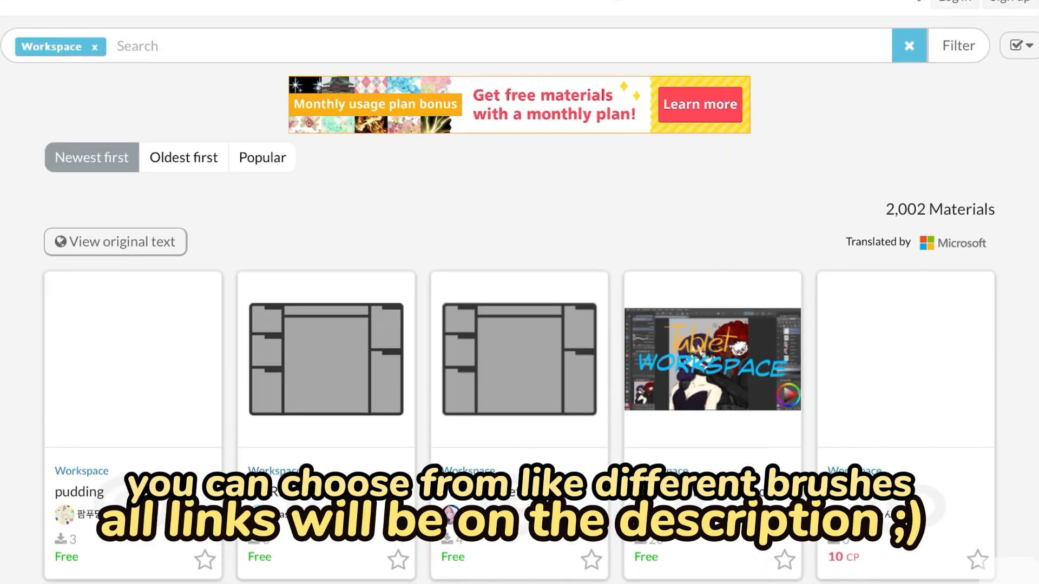
Look through the newest Workspace materials and read the Webtoon Setting workspace description
scroll(519, 292, down, 4)
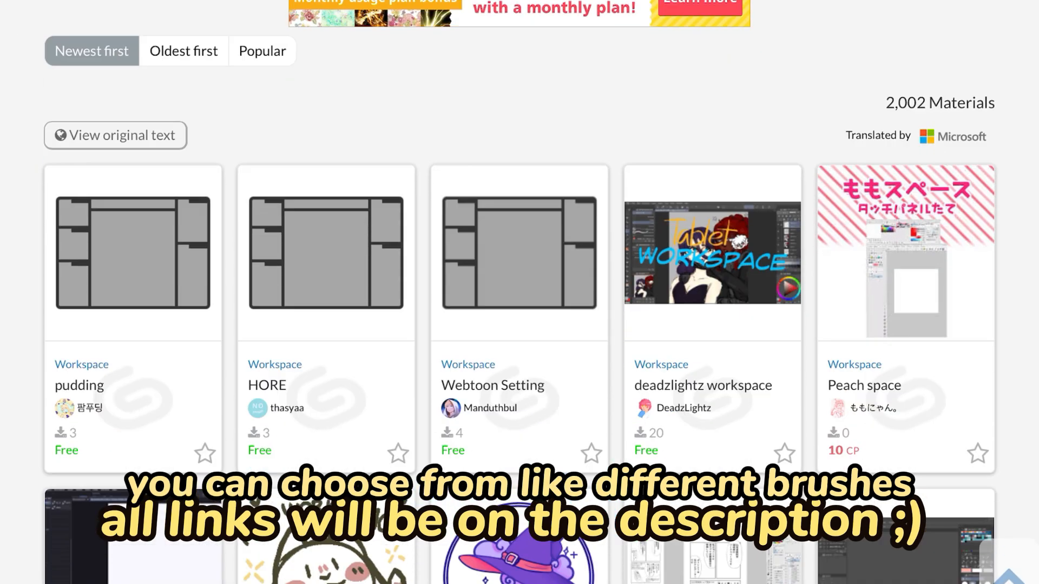
scroll(519, 292, down, 1)
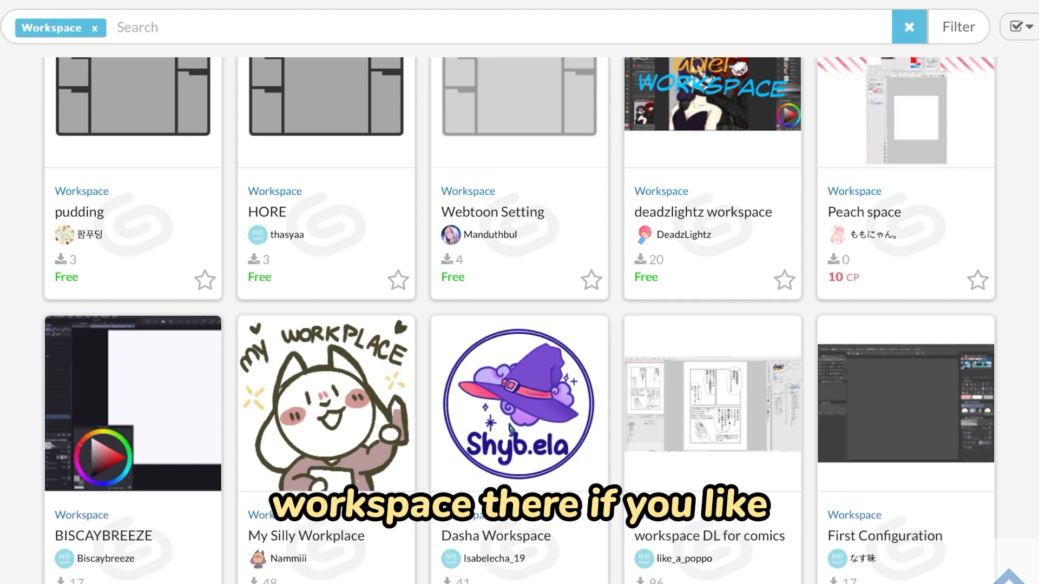
scroll(520, 325, down, 6)
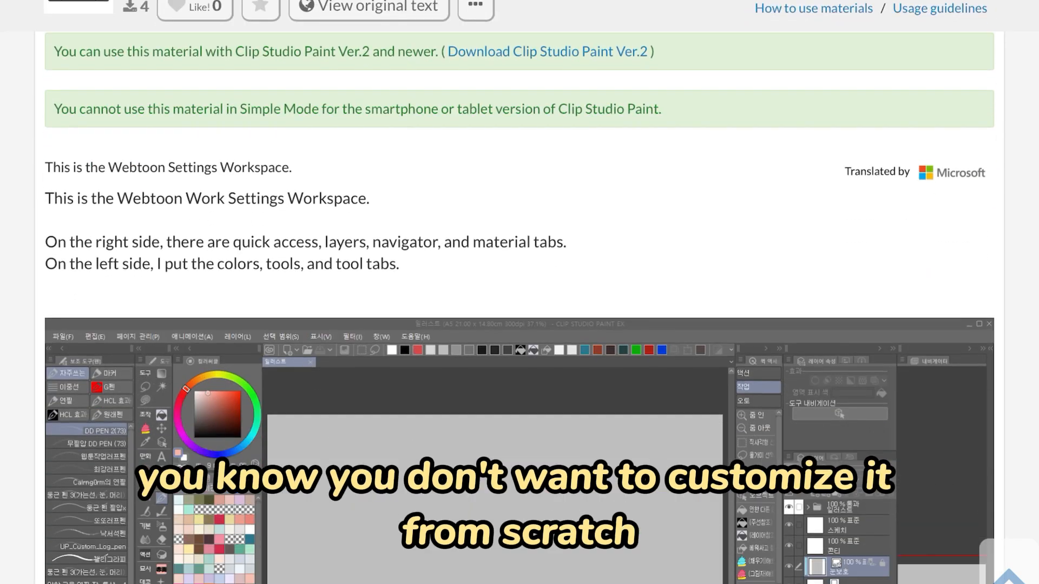
scroll(519, 325, down, 2)
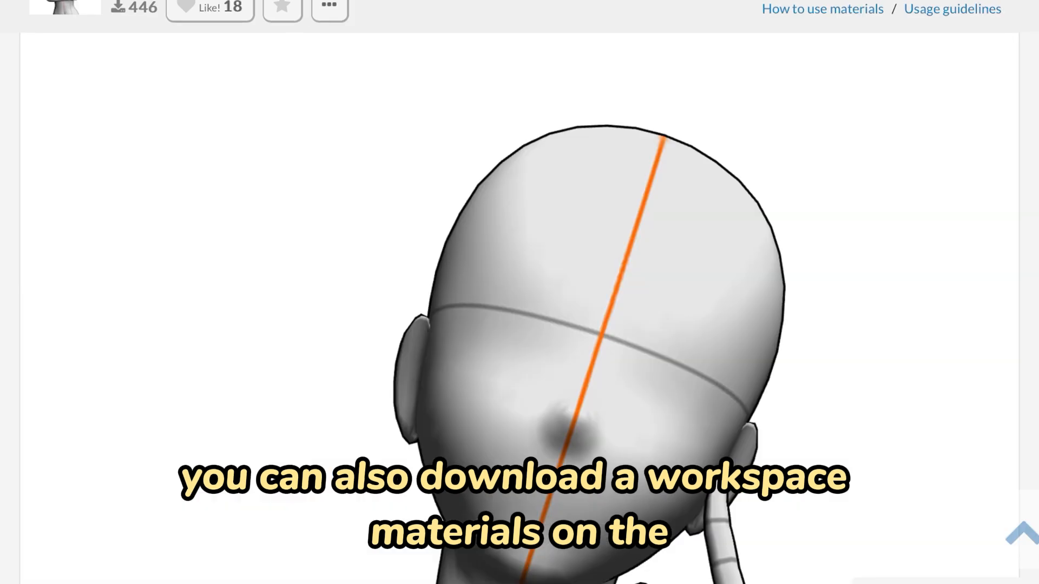
Examine the 3D pose material's preview, the same creator's other poses and the popular Pose materials
scroll(519, 325, down, 5)
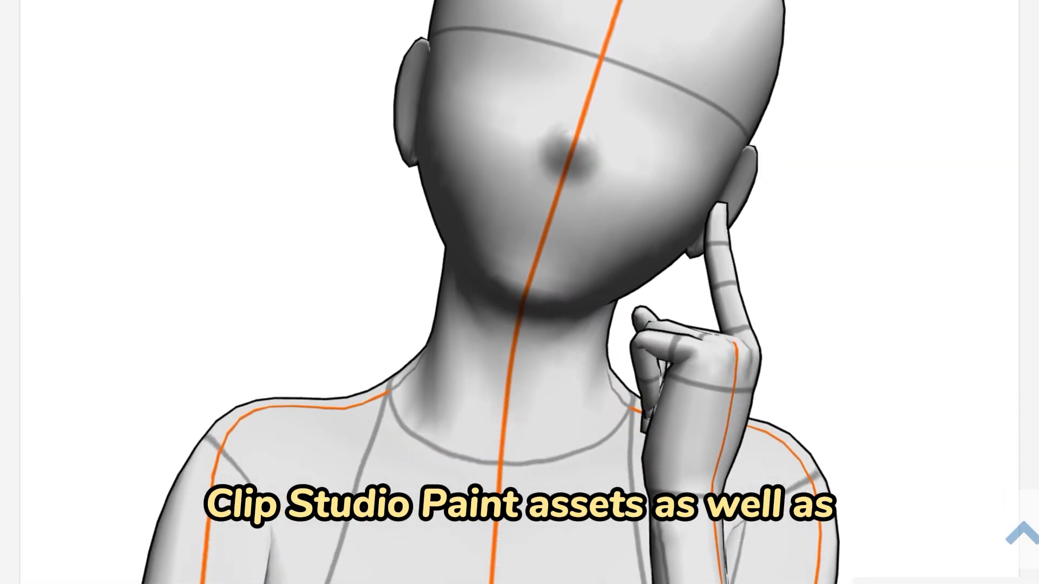
scroll(520, 325, down, 20)
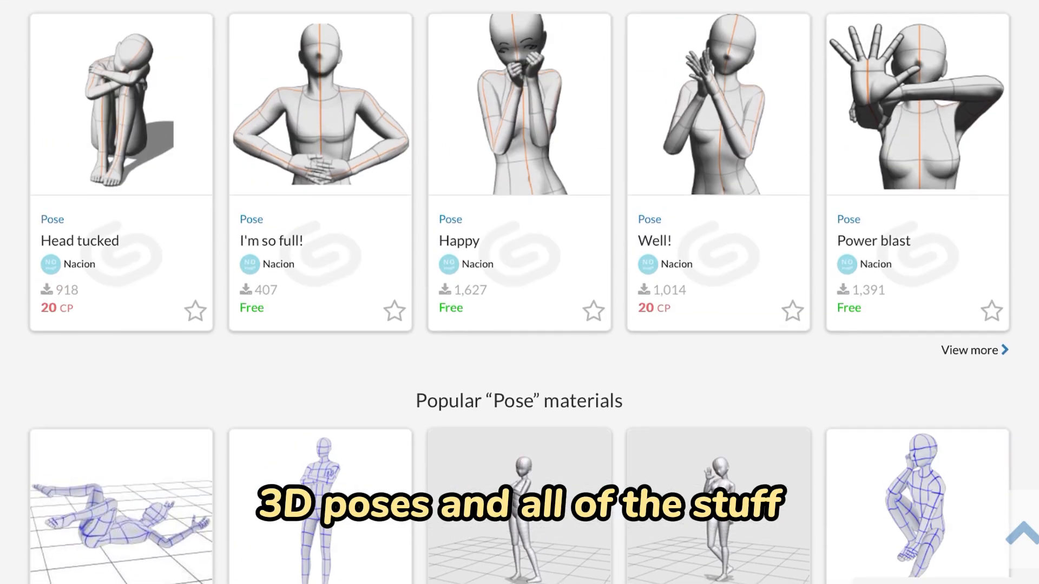
scroll(519, 292, up, 3)
scroll(519, 293, down, 2)
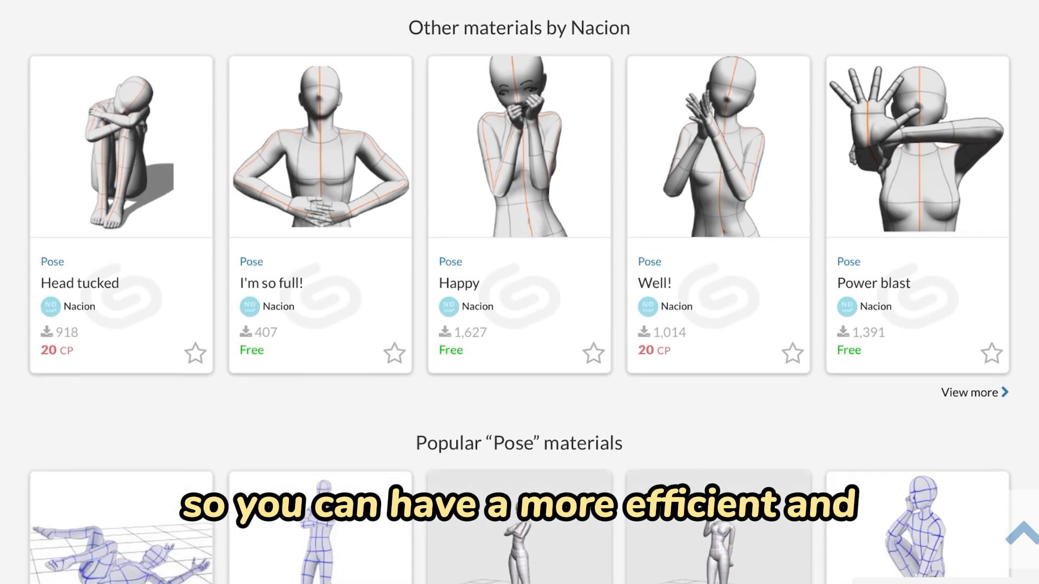
scroll(520, 292, down, 11)
scroll(519, 292, up, 4)
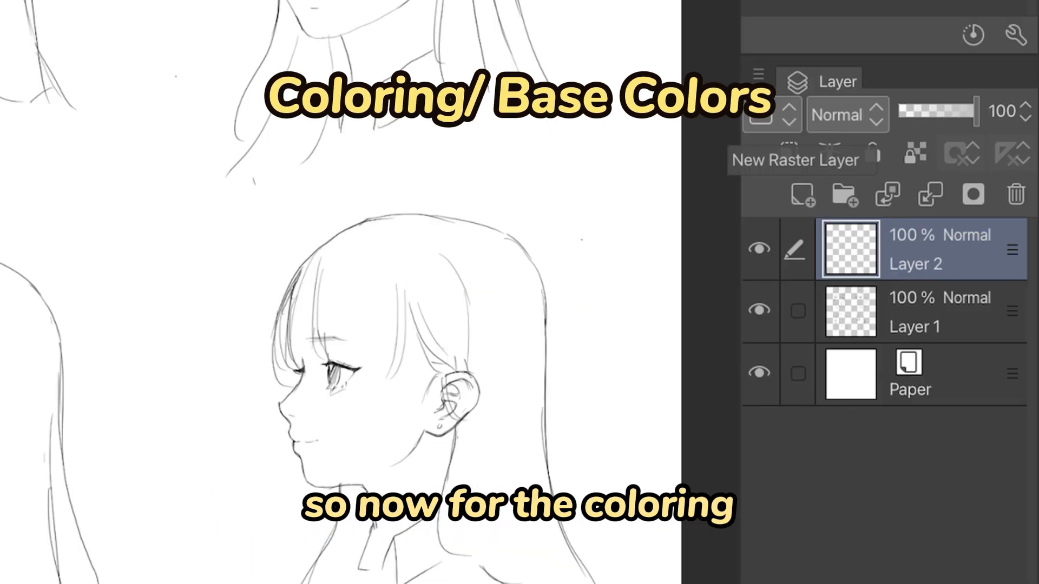
Back in Clip Studio Paint, place Layer 2 below the line art on Layer 1 and set Layer 1's blending mode to Multiply
drag(964, 388, 964, 445)
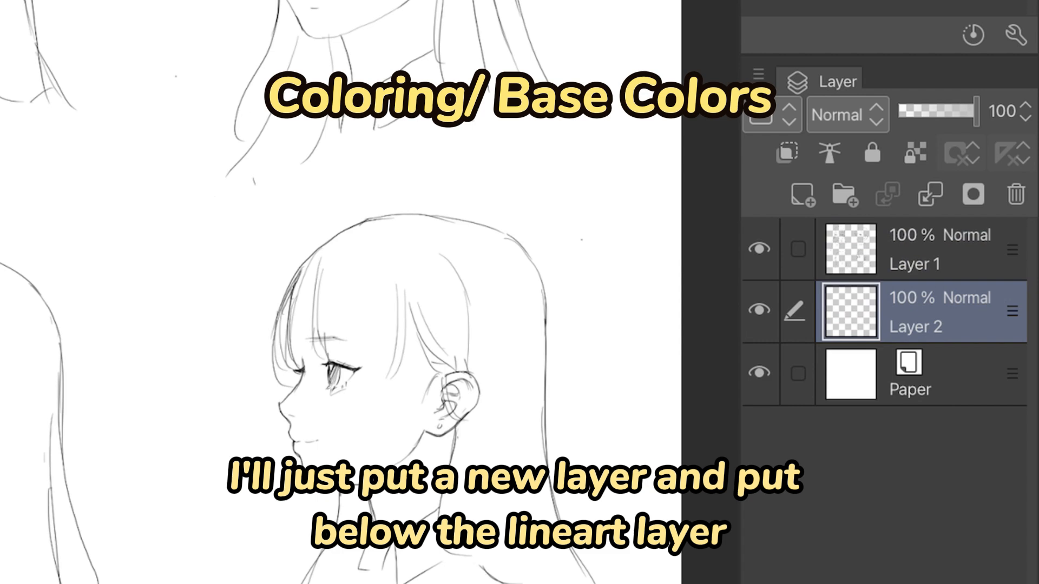
click(939, 249)
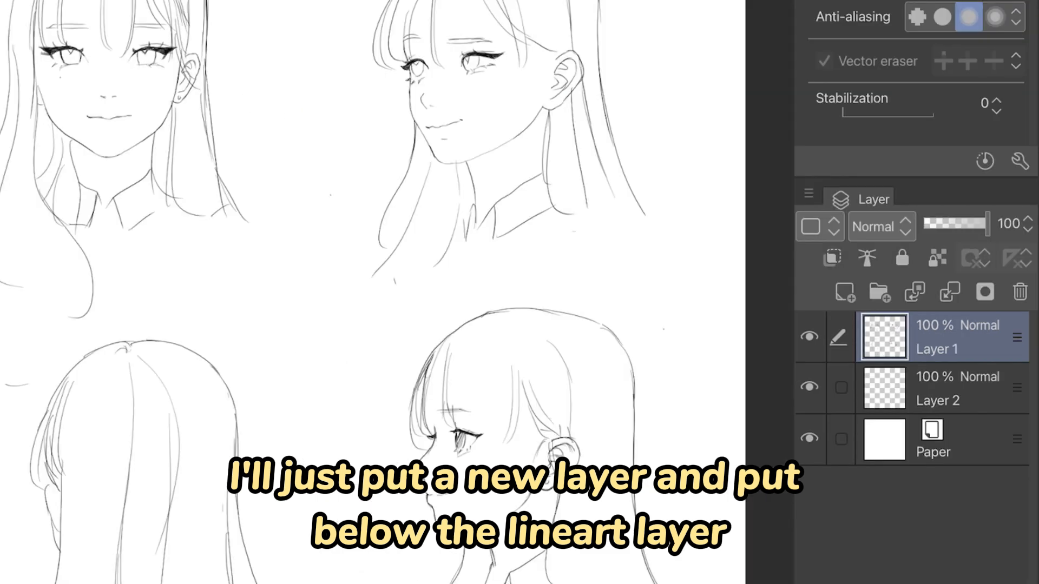
click(847, 115)
click(842, 212)
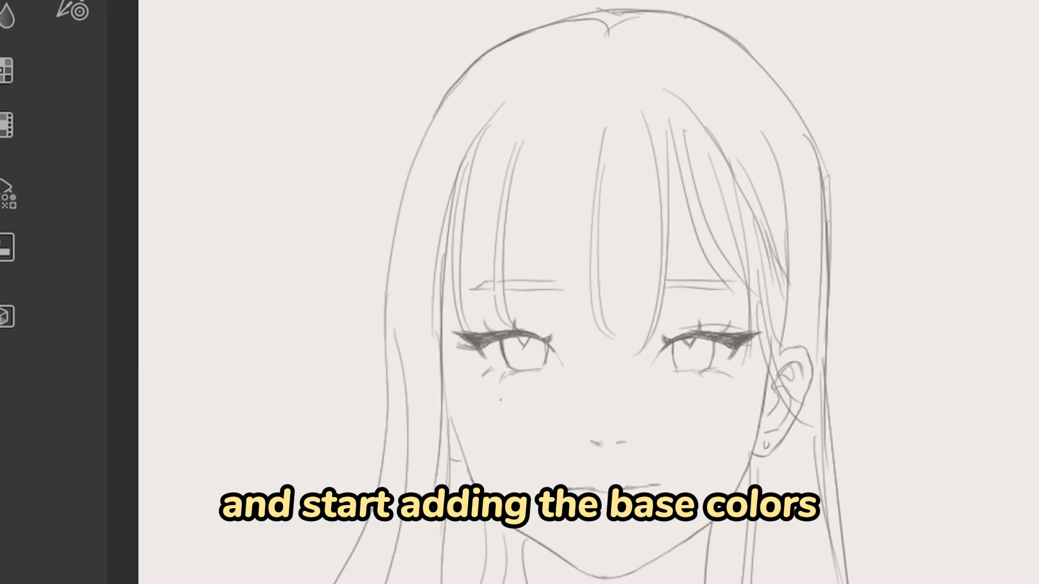
Outline the front, three-quarter and profile views in light orange (H 26, S 38, V 100) on Layer 2
drag(435, 126, 367, 545)
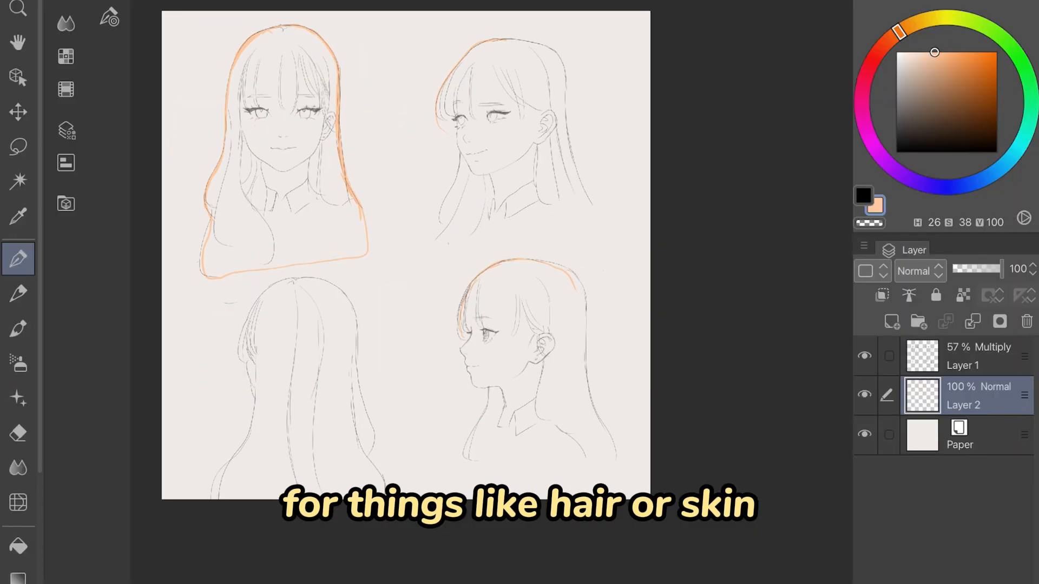
drag(400, 190, 361, 330)
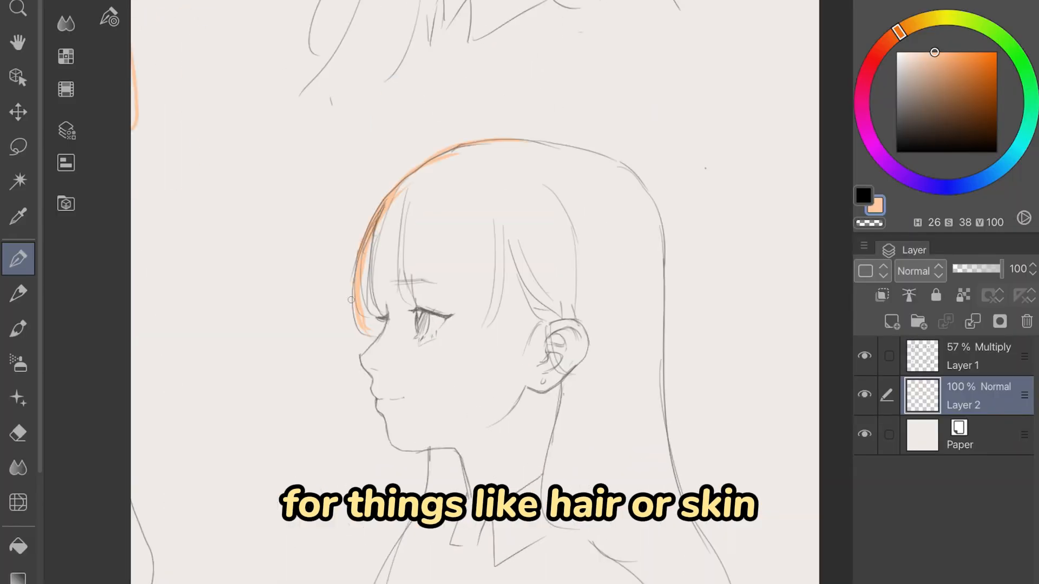
drag(379, 401, 430, 477)
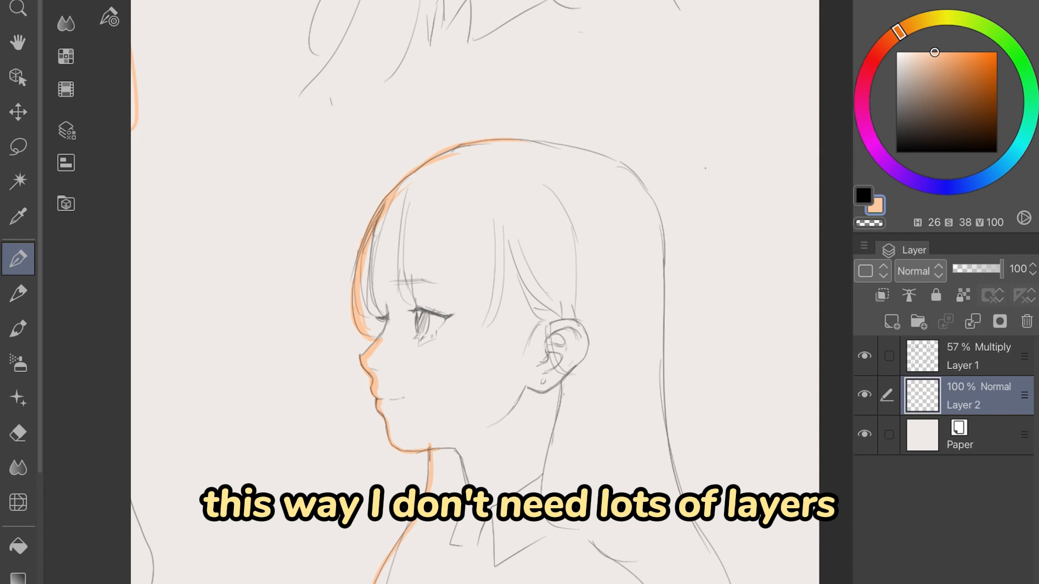
Outline the back view's hair and shoulders in the same light orange on the separate Layer 3
drag(271, 122, 279, 160)
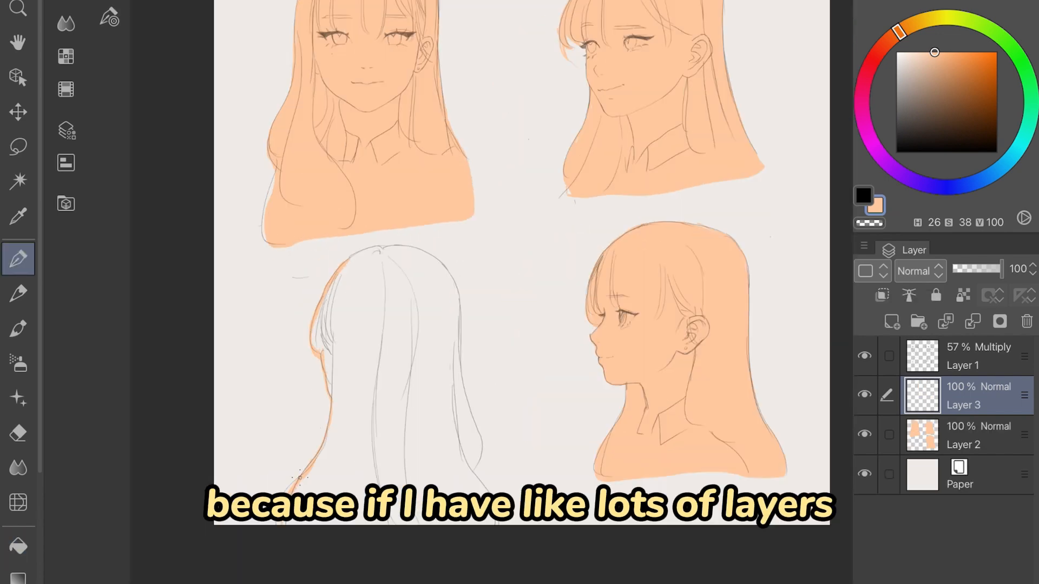
scroll(497, 223, up, 4)
drag(185, 431, 308, 311)
mouse_move(232, 364)
mouse_down()
mouse_move(405, 362)
mouse_move(649, 325)
mouse_up()
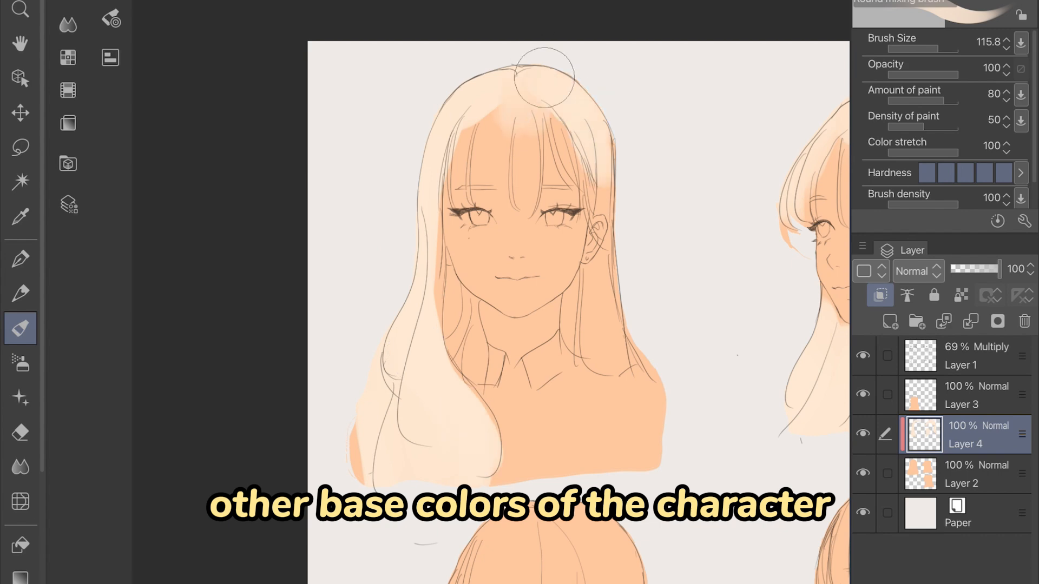
Paint the front view's long side hair pale cream on clipped Layer 4, down to the shoulder and beside the neck
drag(544, 77, 589, 260)
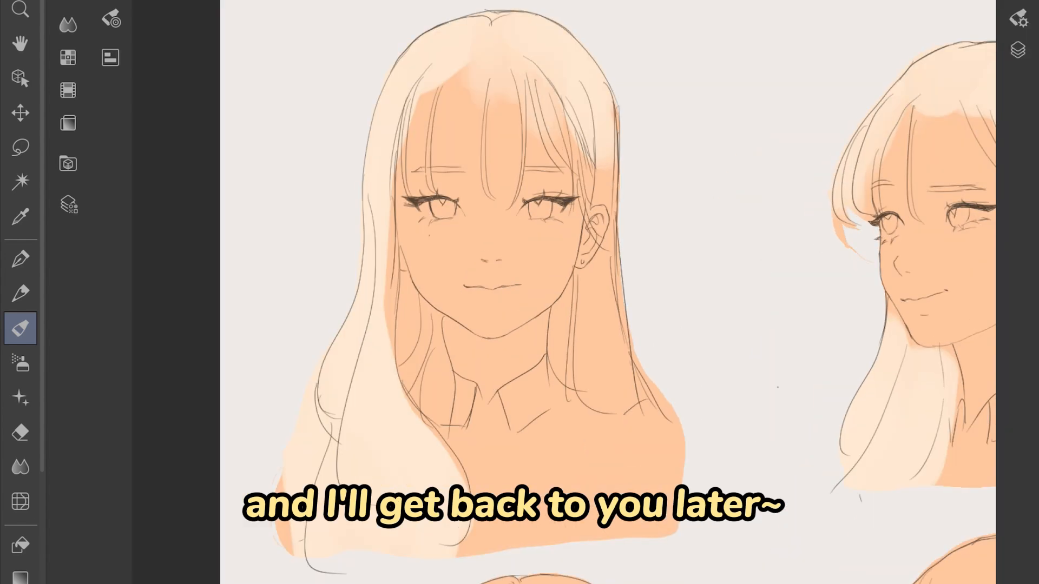
drag(600, 179, 615, 361)
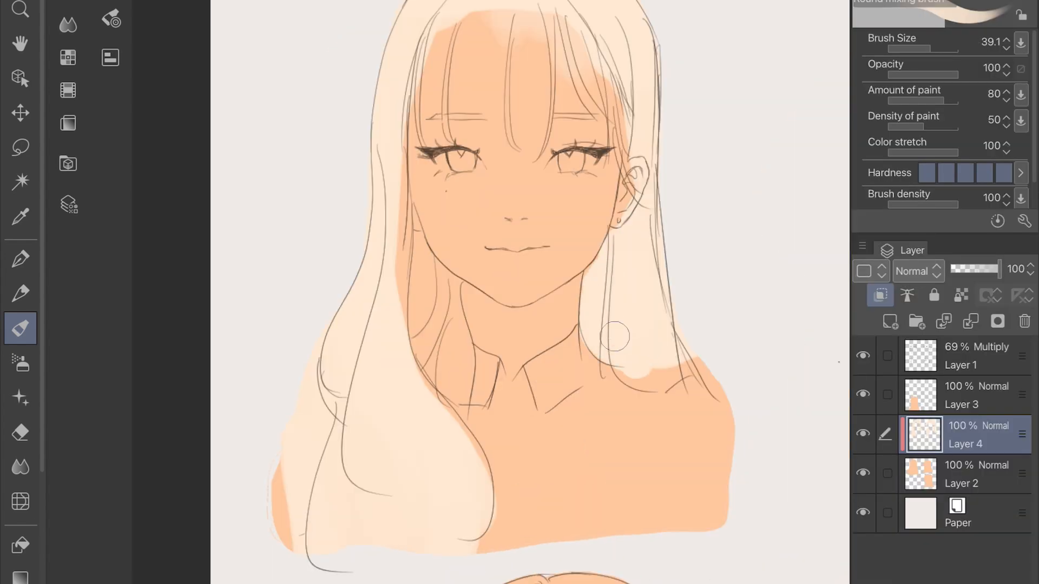
click(20, 259)
click(216, 76)
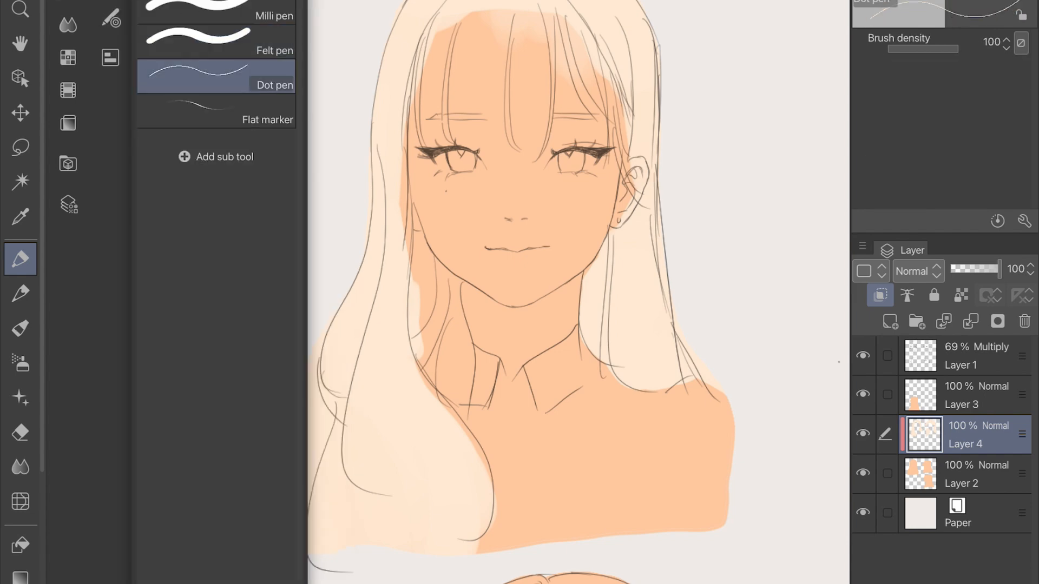
click(216, 111)
drag(427, 260, 430, 335)
click(20, 259)
click(216, 42)
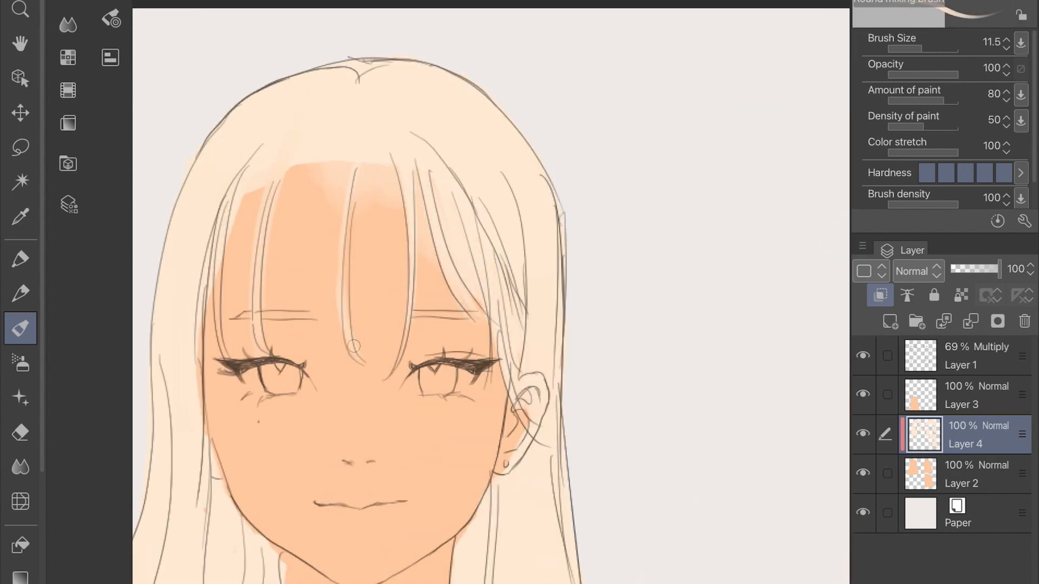
Paint thin cream bang strands over the front view's forehead with the round mixing brush at size 11.5
scroll(490, 296, down, 1)
drag(348, 223, 302, 357)
scroll(490, 296, down, 1)
drag(395, 246, 390, 312)
drag(450, 222, 432, 284)
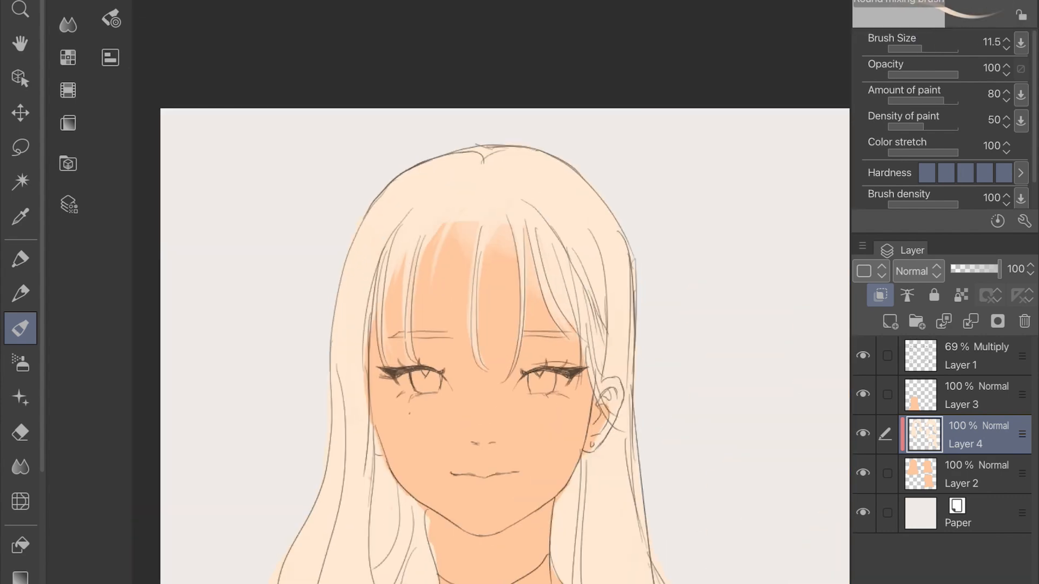
scroll(490, 296, down, 1)
drag(422, 239, 433, 373)
scroll(490, 295, down, 2)
drag(514, 243, 522, 288)
scroll(562, 227, down, 2)
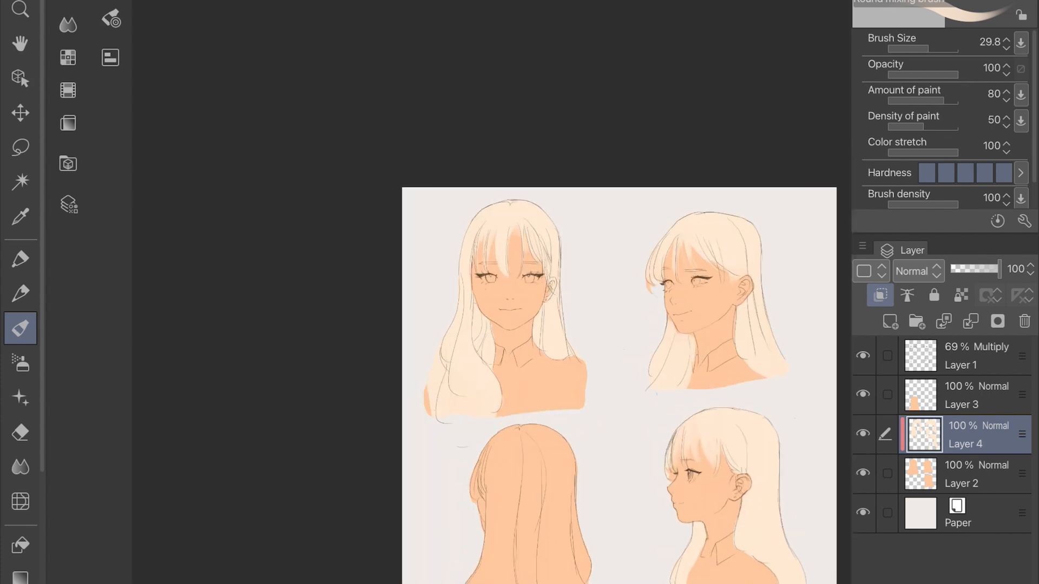
Fill in broader cream strands in the bangs with the round mixing brush at size 29.8
scroll(563, 254, up, 3)
drag(349, 201, 354, 279)
scroll(542, 286, down, 2)
scroll(543, 287, up, 1)
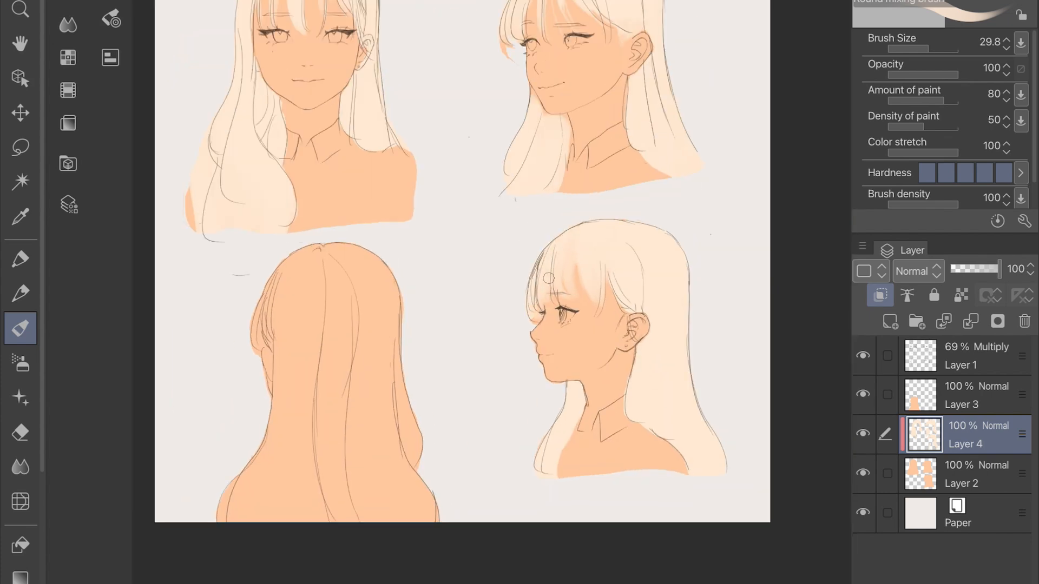
Add a new layer directly above Layer 2 and clip it to the layer below
scroll(631, 227, down, 3)
scroll(635, 94, up, 1)
click(963, 473)
click(889, 321)
click(880, 296)
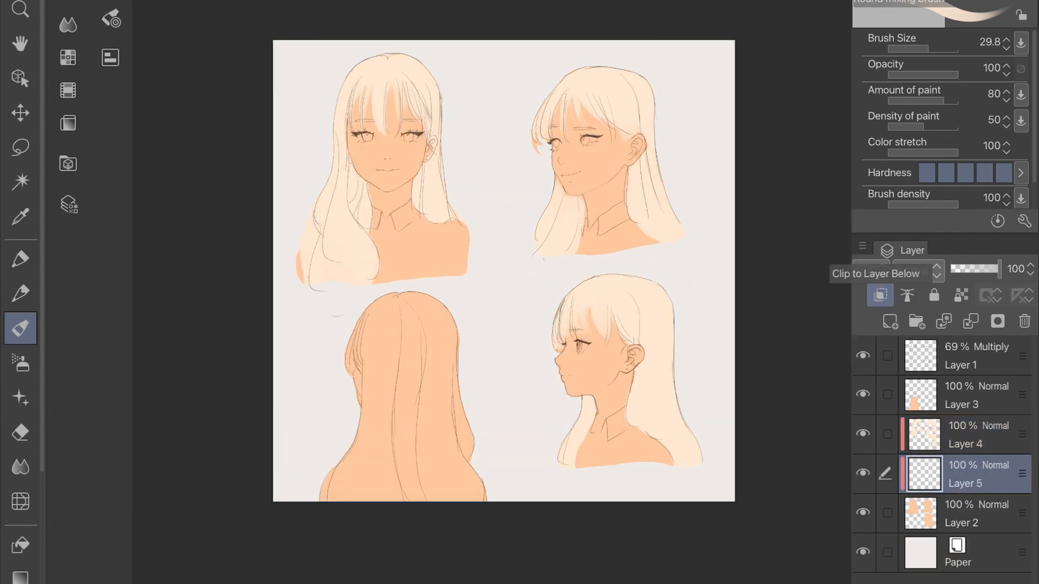
Paint the clothing on the three-quarter and front views dark brown (H 25, S 42, V 22) on Layer 5
scroll(678, 115, up, 4)
mouse_move(910, 54)
mouse_down()
mouse_move(927, 97)
mouse_move(943, 103)
mouse_move(936, 131)
mouse_up()
drag(518, 412, 540, 402)
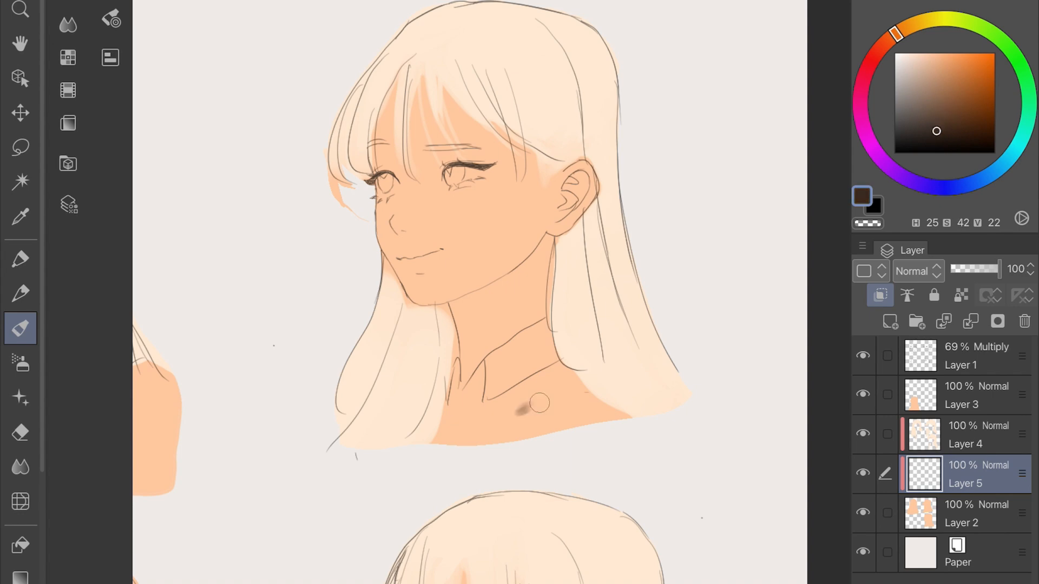
drag(527, 411, 581, 387)
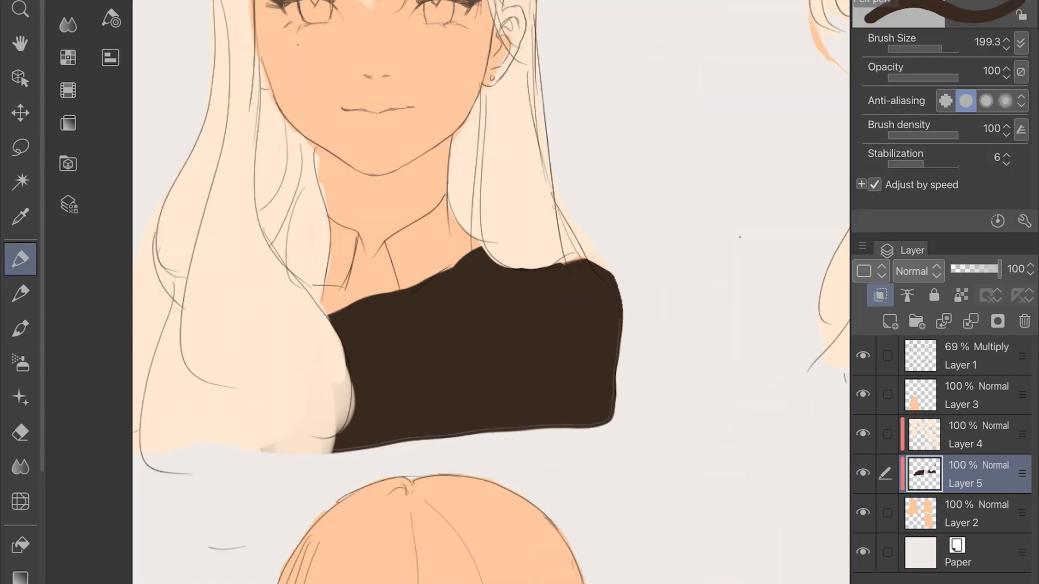
scroll(526, 266, up, 2)
click(261, 352)
scroll(450, 278, down, 4)
scroll(449, 278, up, 2)
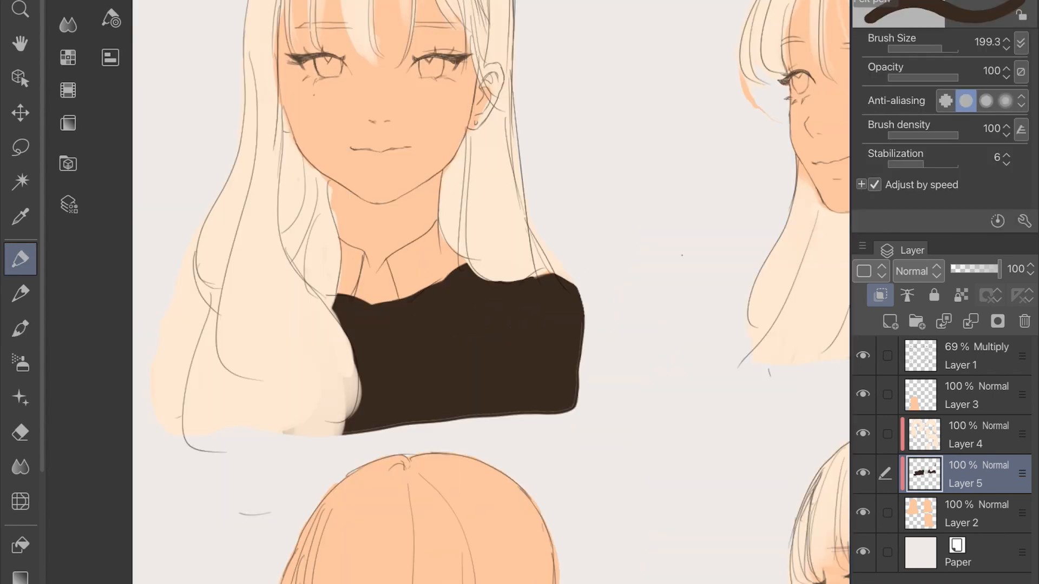
Fill the three-quarter view's irises with pinkish red on Layer 7 using the Felt pen at size 11.5
scroll(465, 270, up, 2)
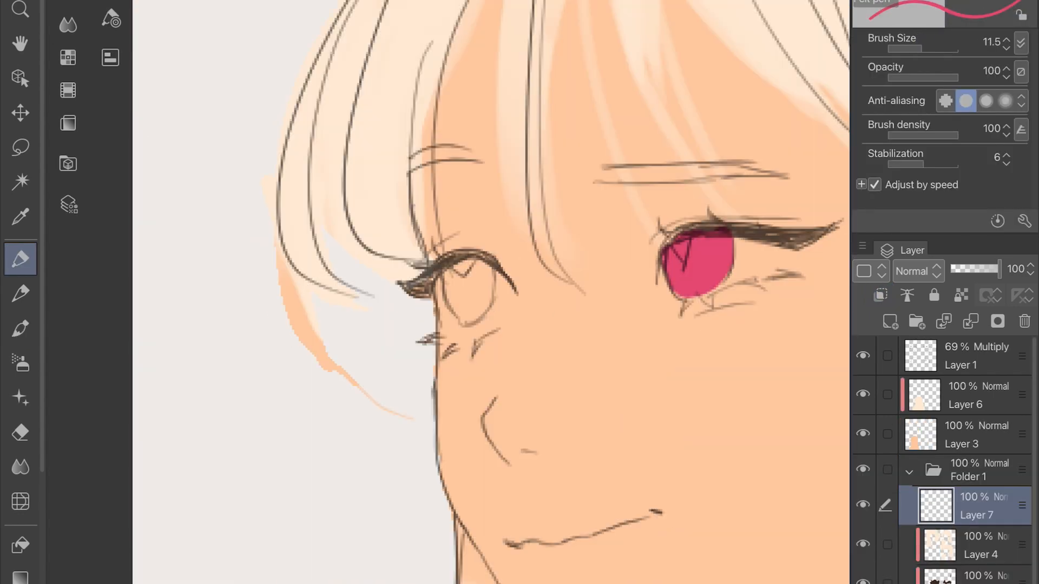
drag(466, 306, 451, 287)
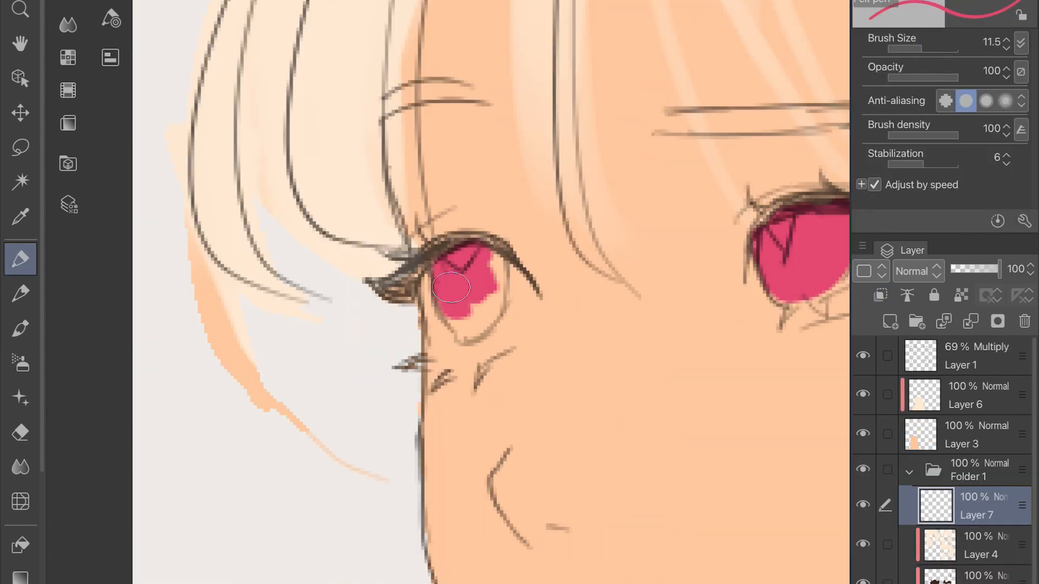
drag(595, 284, 548, 303)
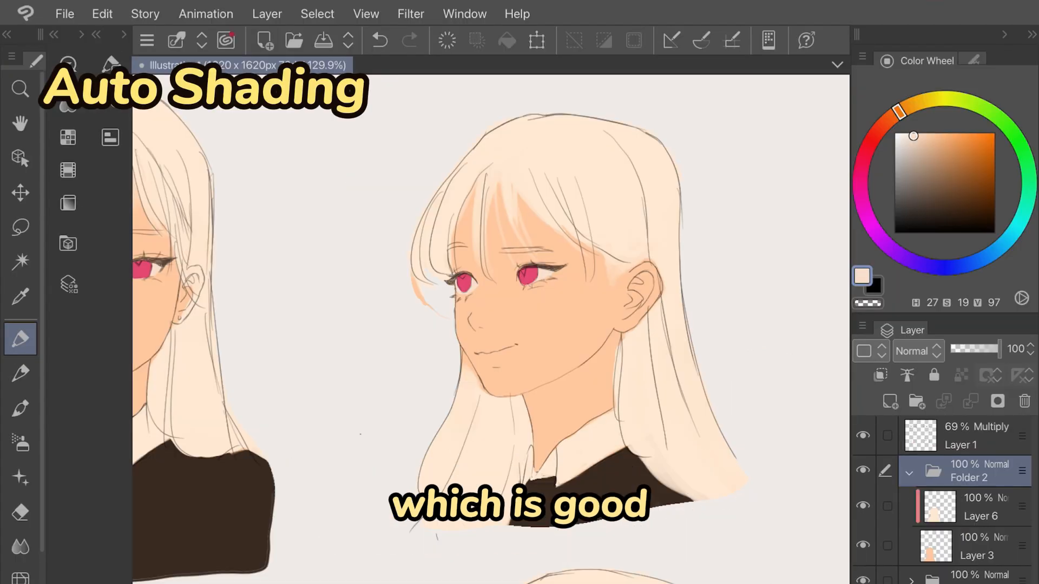
Start Shading Assist on the colored character and expand its Shading and Light source settings
click(102, 14)
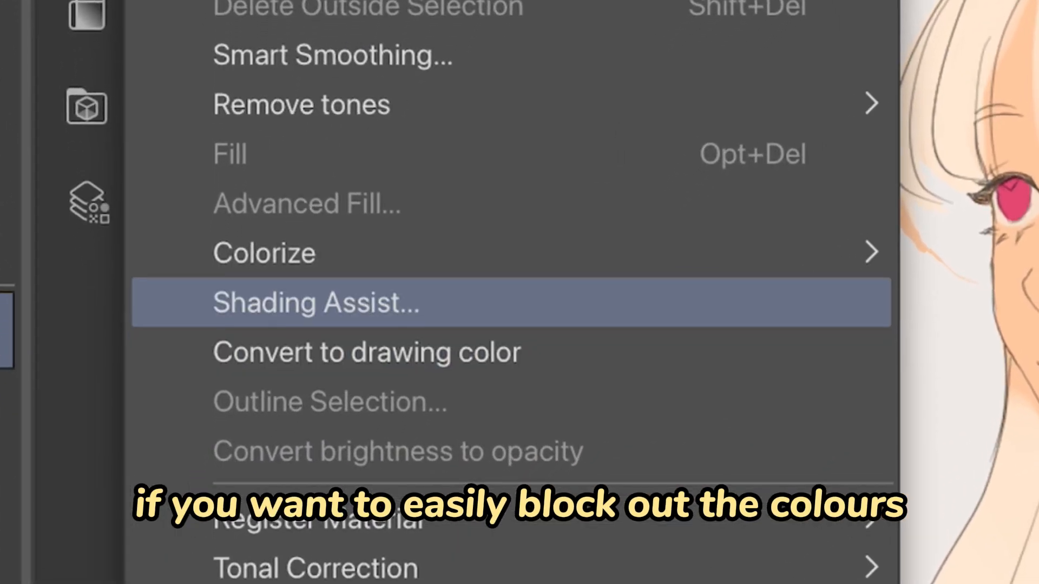
click(317, 302)
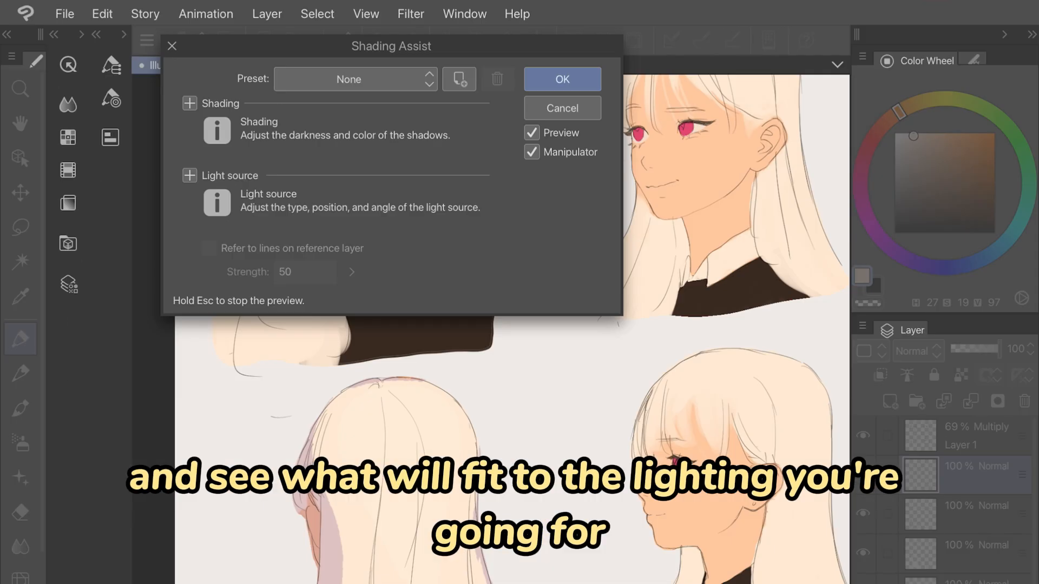
click(190, 176)
click(189, 103)
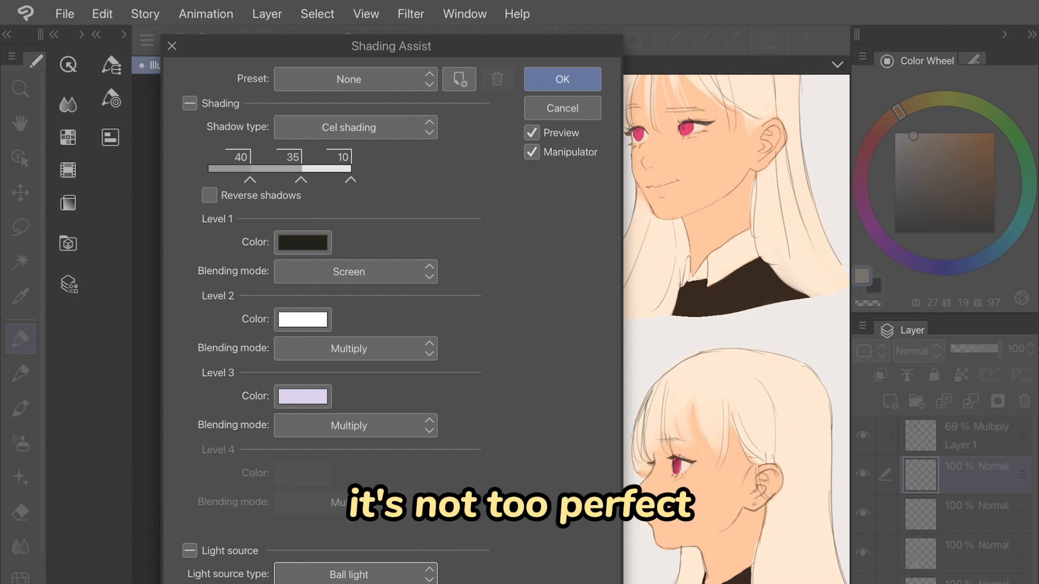
Try Smooth shading as the shadow type and return to Cel shading
click(355, 127)
click(316, 151)
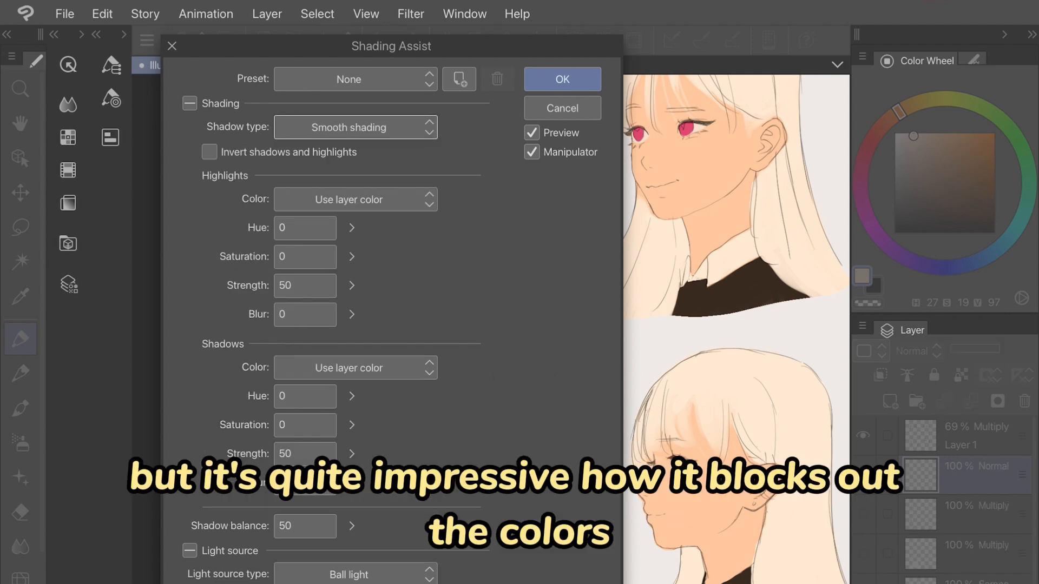
click(354, 127)
click(306, 170)
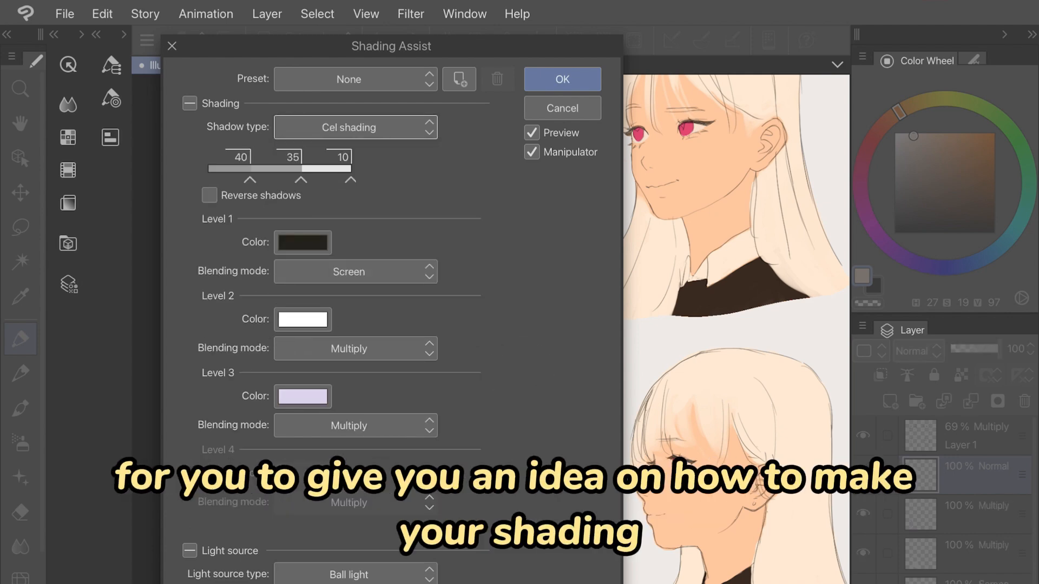
Move the Shading Assist dialog off the drawing and reposition the ball light between the back and profile views
mouse_move(391, 46)
mouse_down()
mouse_move(367, 61)
mouse_move(670, 85)
mouse_move(854, 66)
mouse_up()
drag(493, 95, 460, 294)
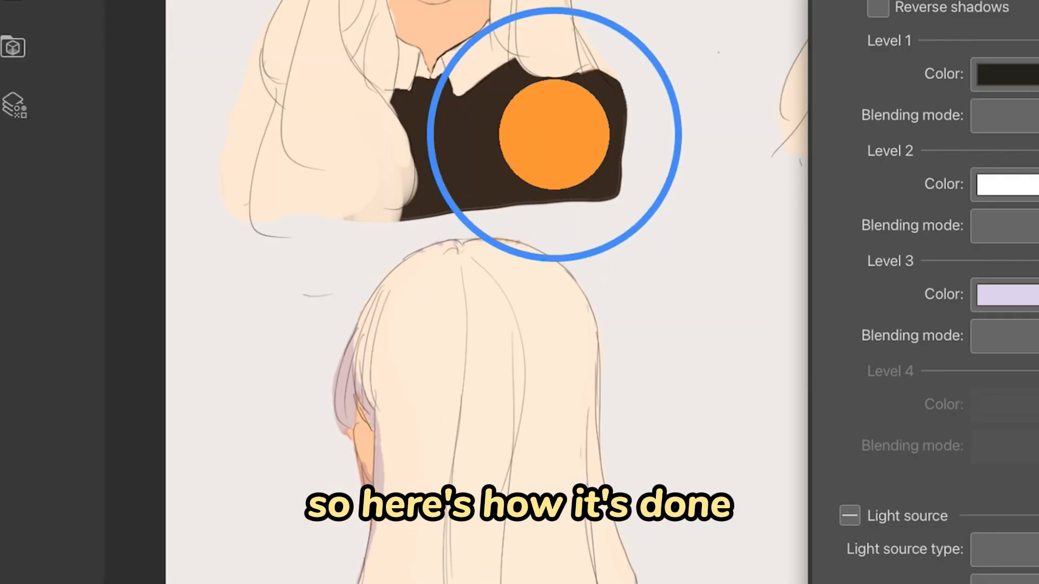
mouse_move(435, 90)
mouse_down()
mouse_move(537, 103)
mouse_move(584, 134)
mouse_move(601, 281)
mouse_move(680, 232)
mouse_move(732, 116)
mouse_move(735, 130)
mouse_move(748, 79)
mouse_move(671, 3)
mouse_move(615, 205)
mouse_move(626, 392)
mouse_up()
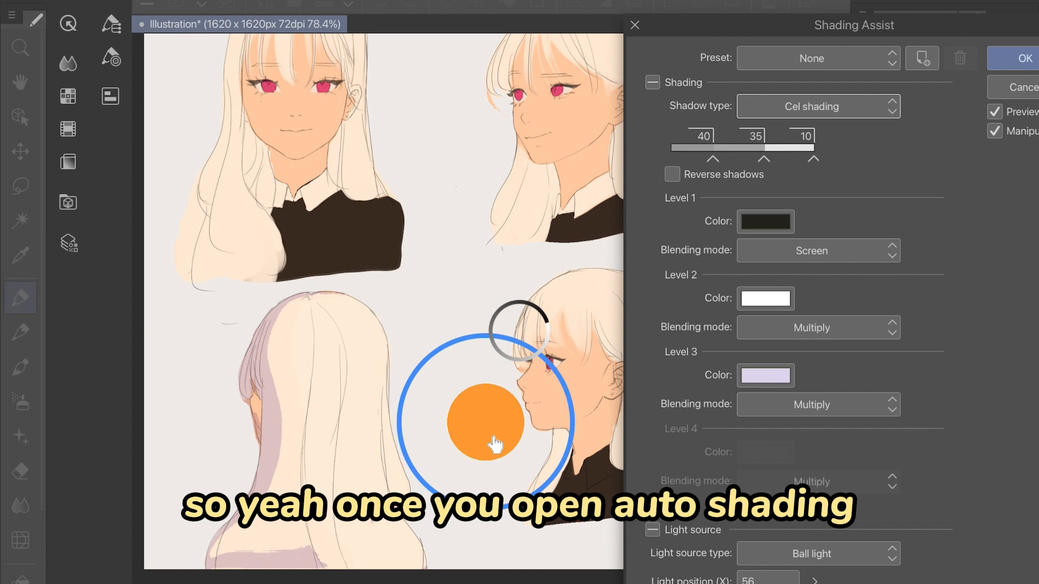
drag(495, 443, 490, 449)
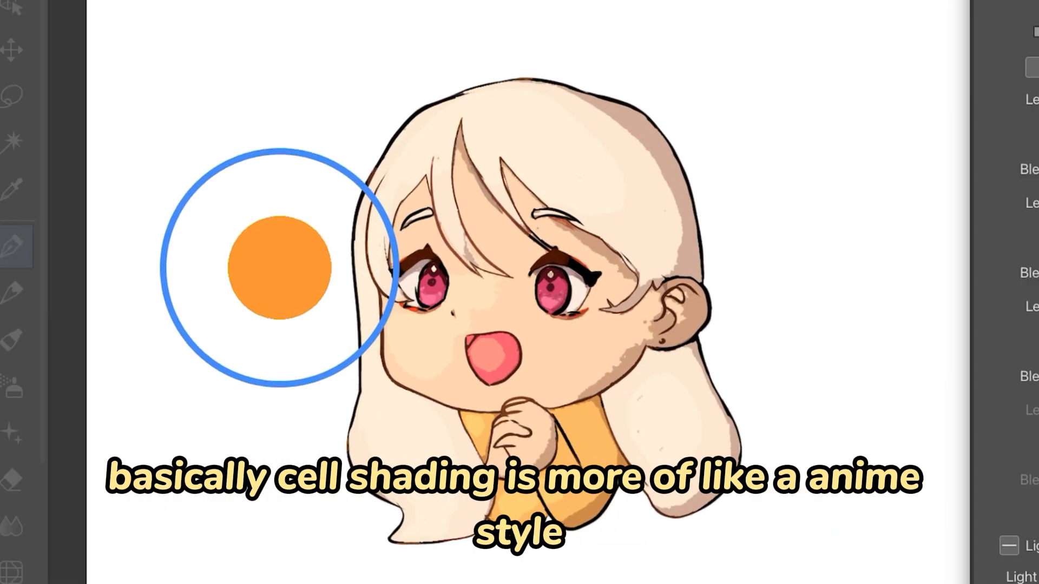
Move the chibi illustration's ball light from beside the head to below the character, and switch the shadow type to Smooth shading
drag(306, 274, 243, 162)
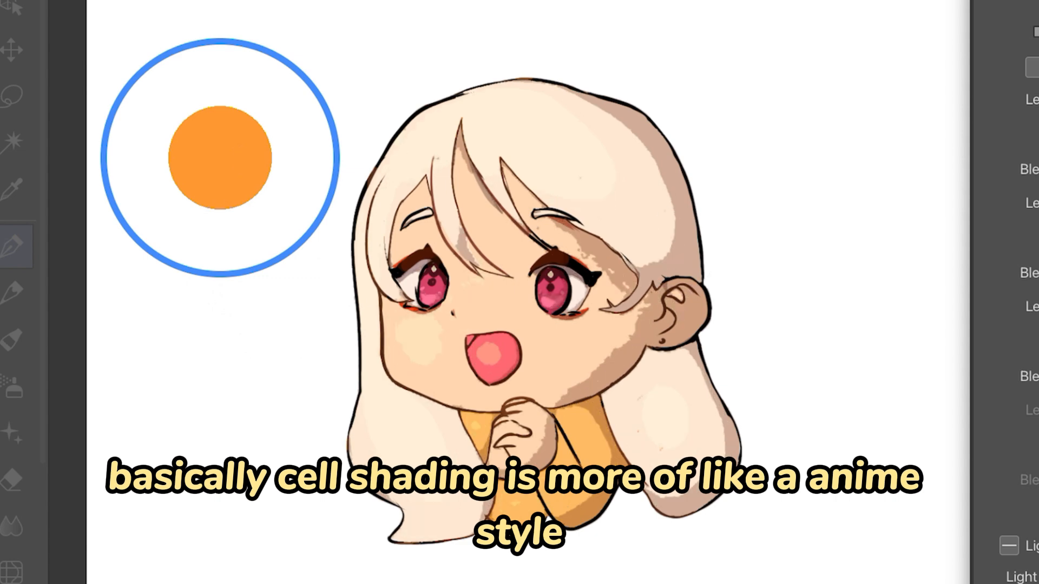
mouse_move(217, 195)
mouse_down()
mouse_move(463, 35)
mouse_move(737, 98)
mouse_move(703, 232)
mouse_move(411, 579)
mouse_move(493, 563)
mouse_move(531, 573)
mouse_up()
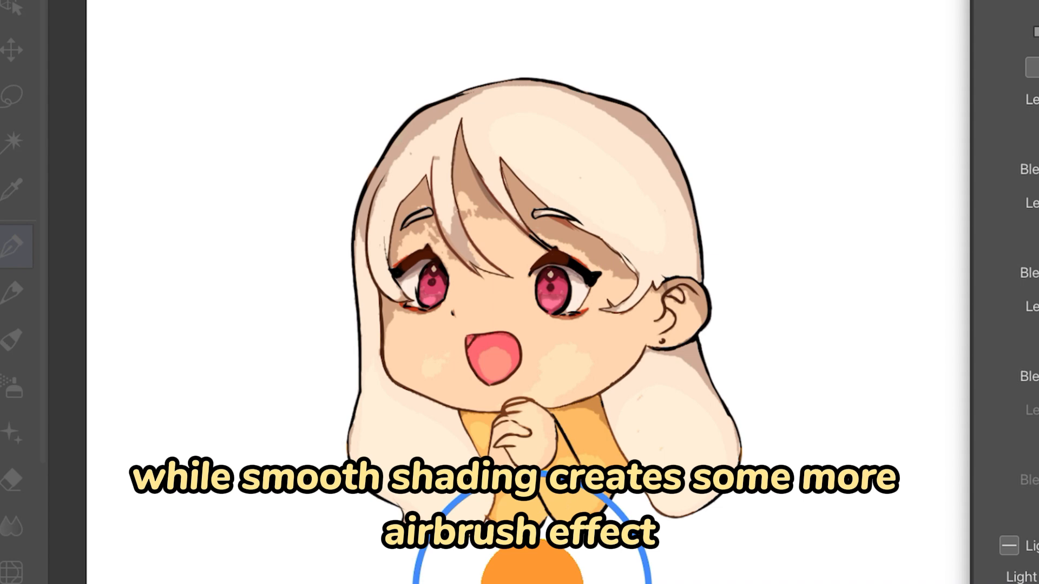
drag(1027, 2, 698, 29)
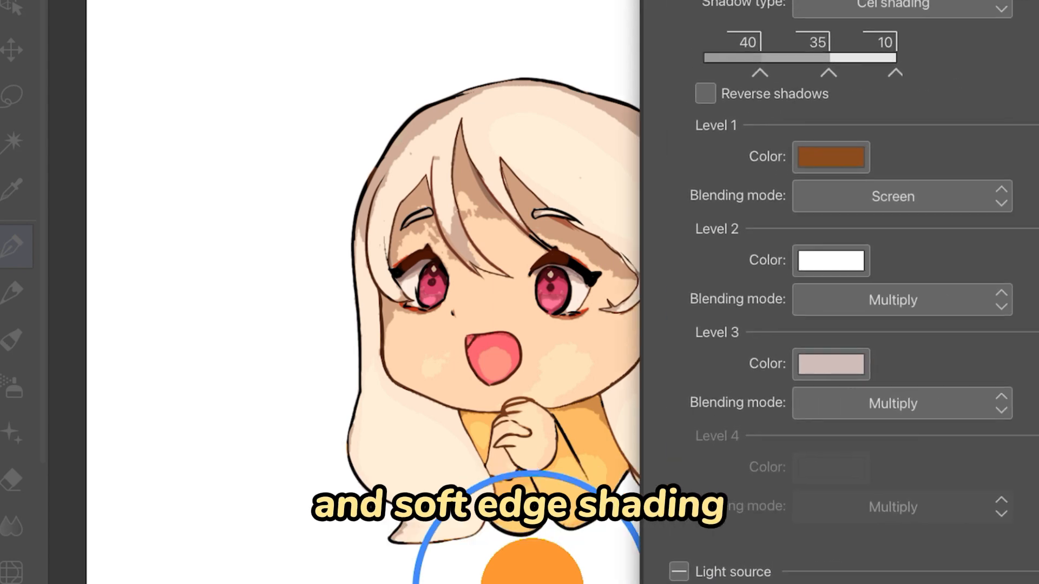
click(901, 6)
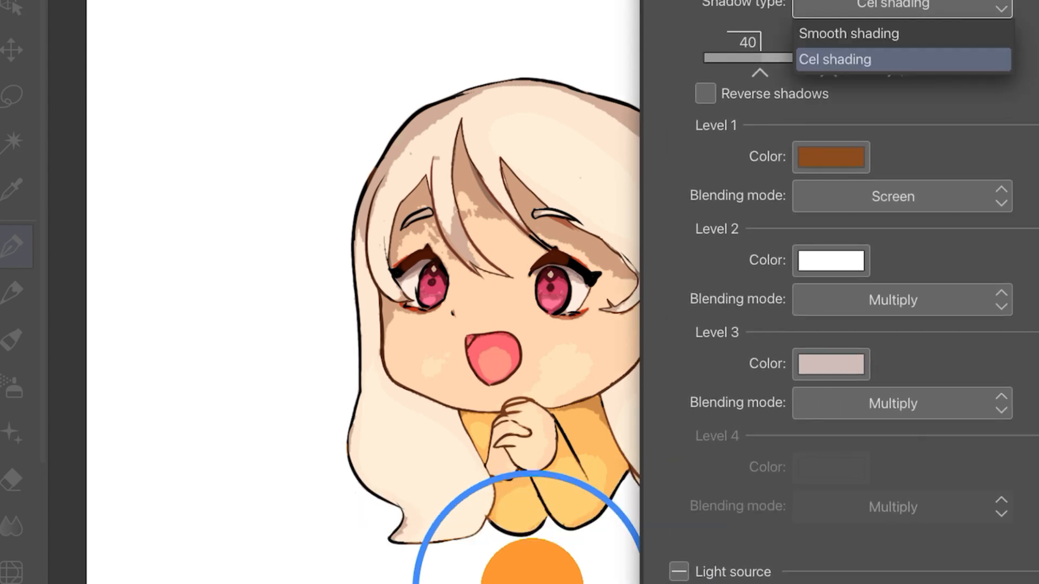
click(848, 33)
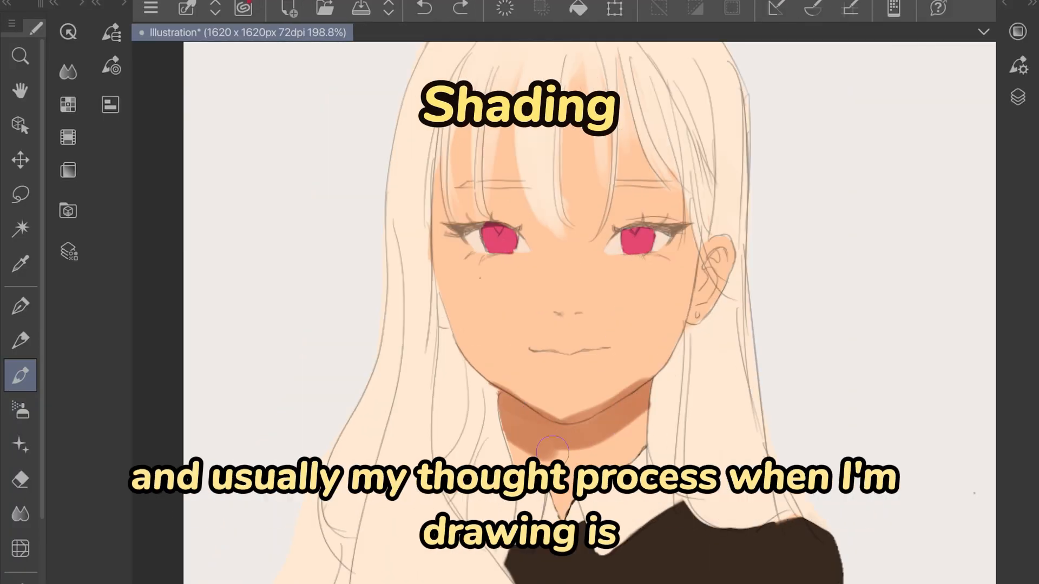
Shade the front view's neck, the hair-side edge of the face and the inner ear in reddish brown on a clipped Multiply layer
drag(552, 452, 624, 433)
scroll(562, 426, down, 2)
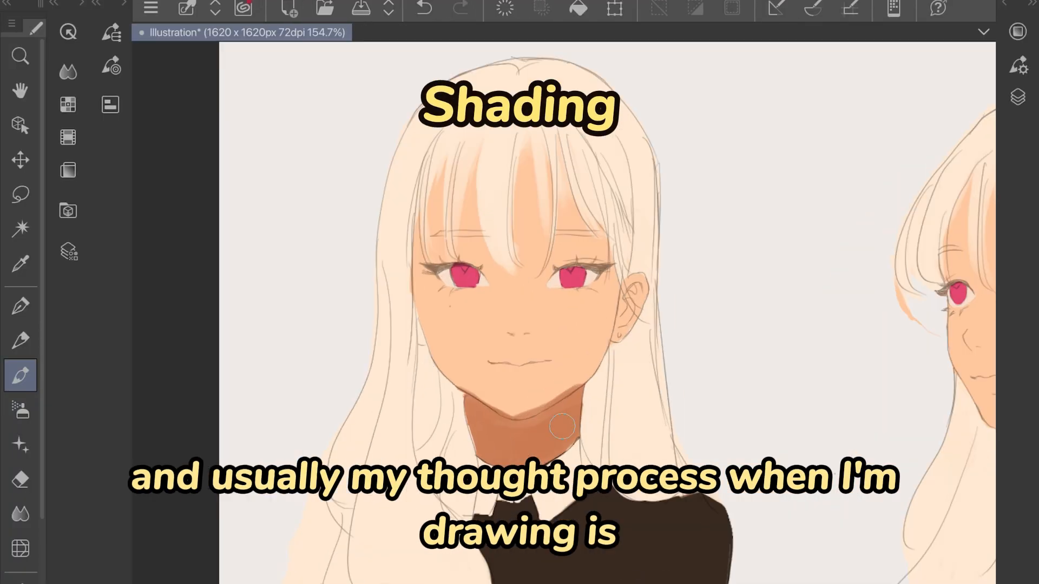
drag(413, 209, 413, 292)
scroll(517, 325, up, 2)
drag(506, 352, 543, 371)
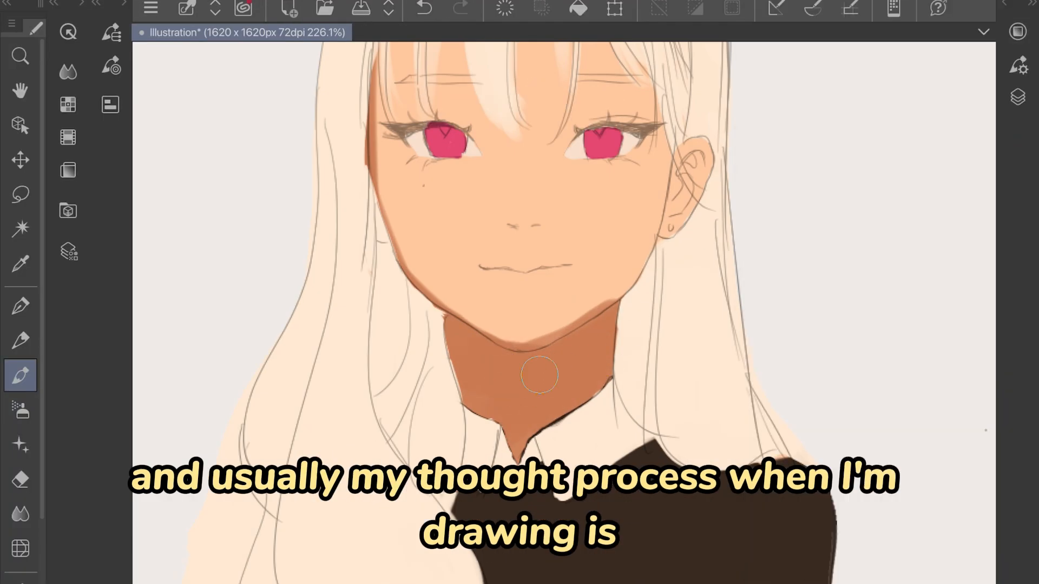
scroll(542, 371, down, 2)
drag(617, 263, 607, 297)
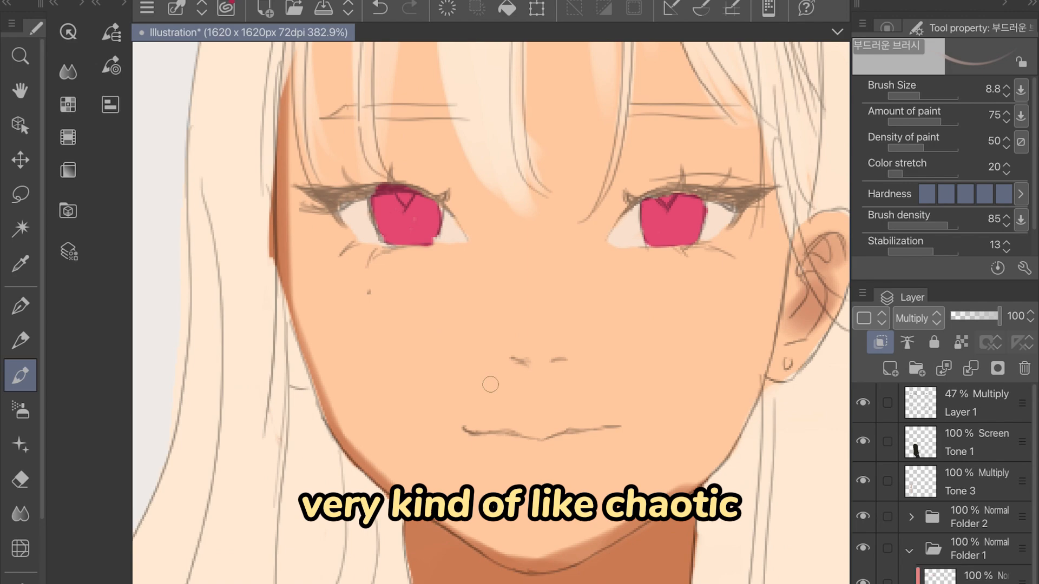
Shade the underside and tip of the front view's nose in soft reddish brown on the clipped Multiply layer
drag(465, 395, 519, 411)
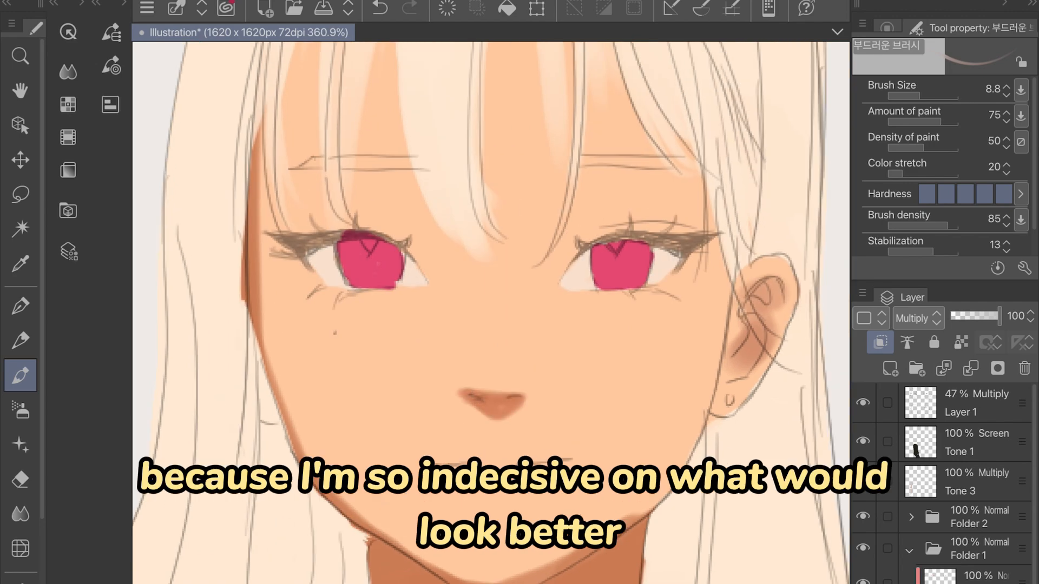
scroll(487, 352, up, 2)
drag(449, 346, 519, 351)
drag(471, 303, 452, 340)
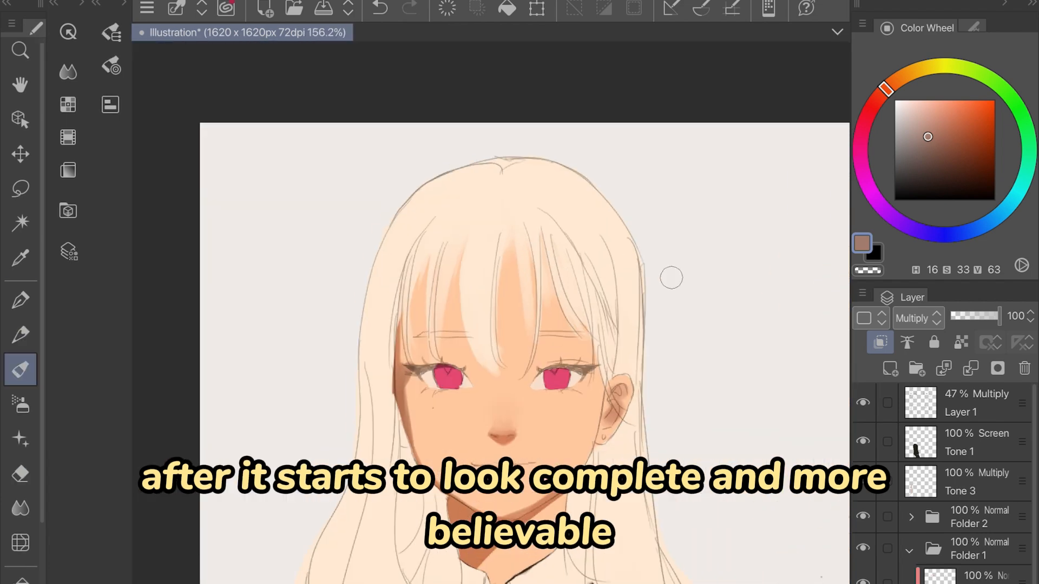
Set the Round mixing brush to size 22.7 and paint orange-red color around the front view's eyes and on the lips
click(972, 26)
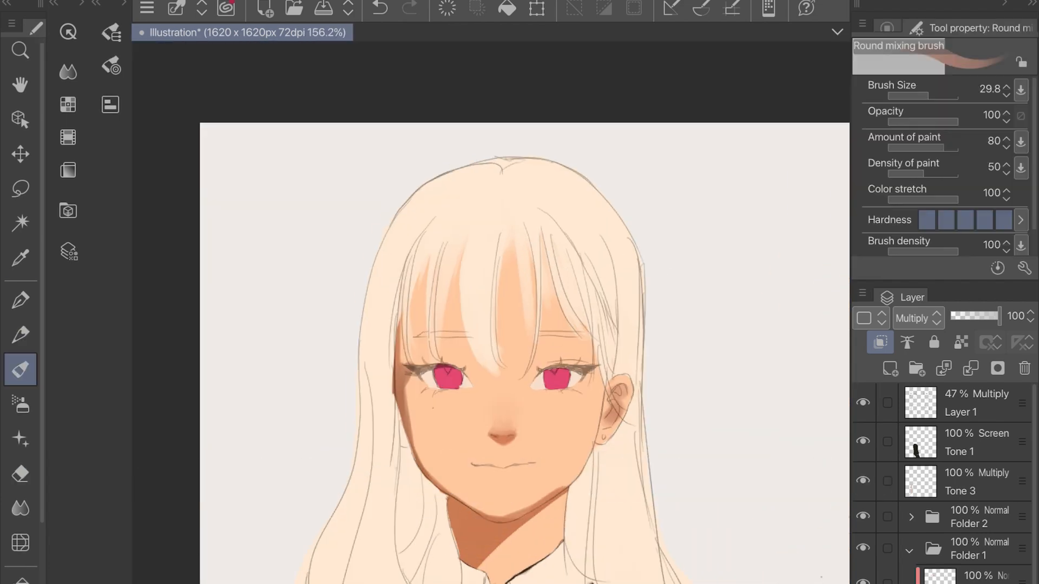
click(923, 95)
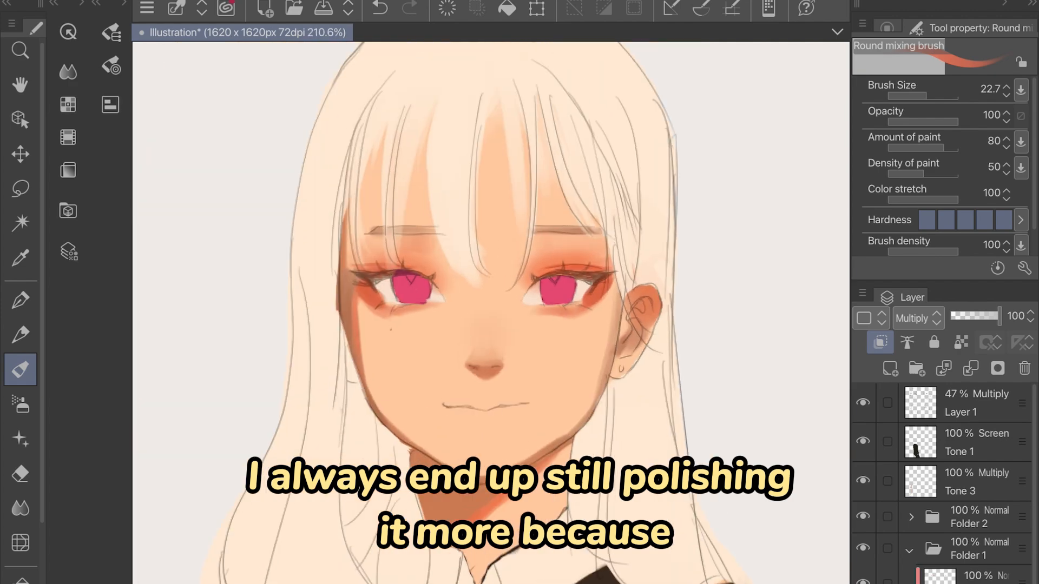
key(j)
key(comma)
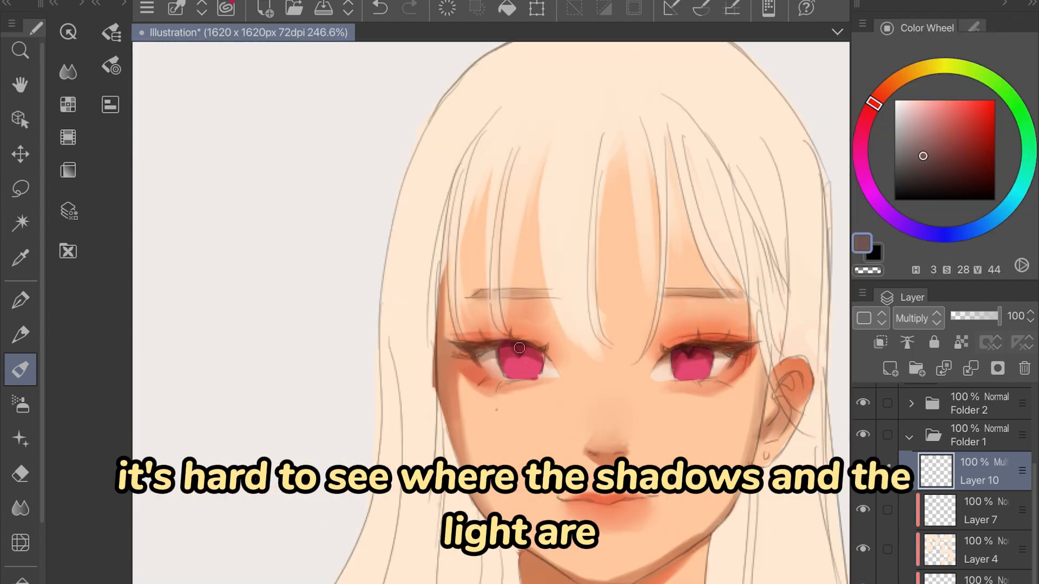
Add a clipped Multiply layer and shade the front view's hair in greyish brown with the large Round mixing brush
scroll(533, 367, down, 4)
click(890, 368)
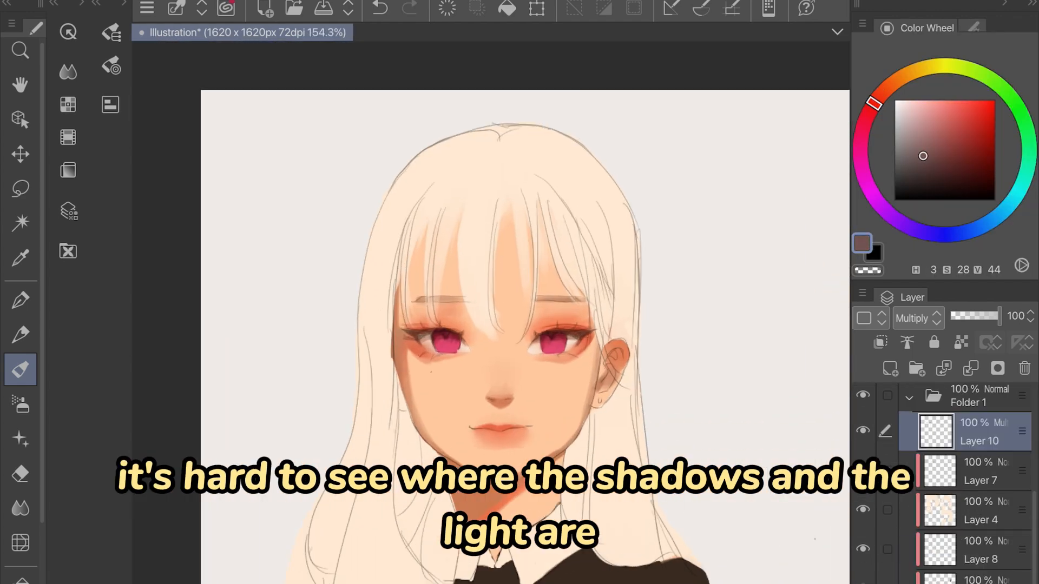
click(918, 318)
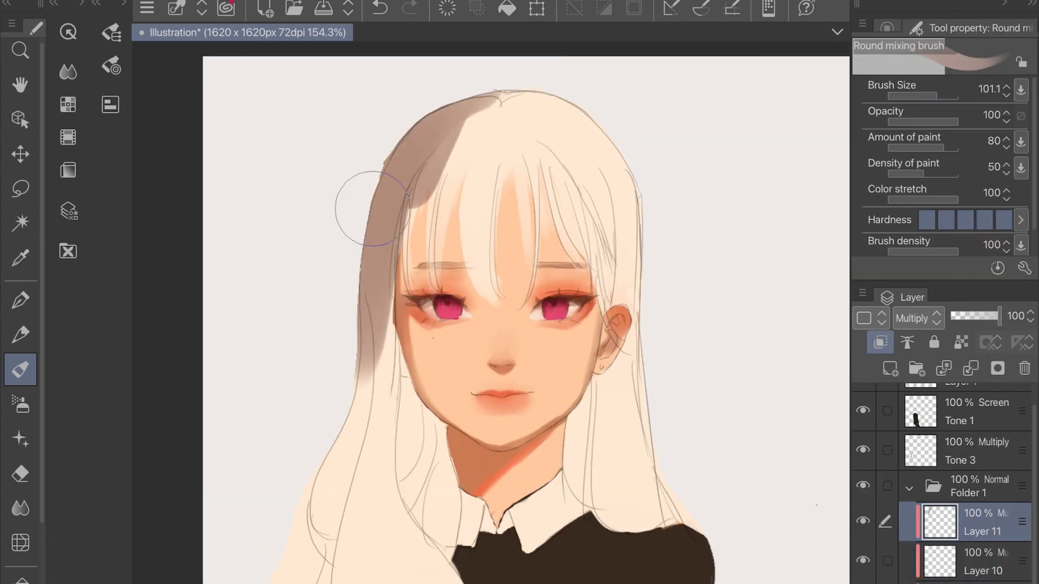
scroll(347, 209, down, 3)
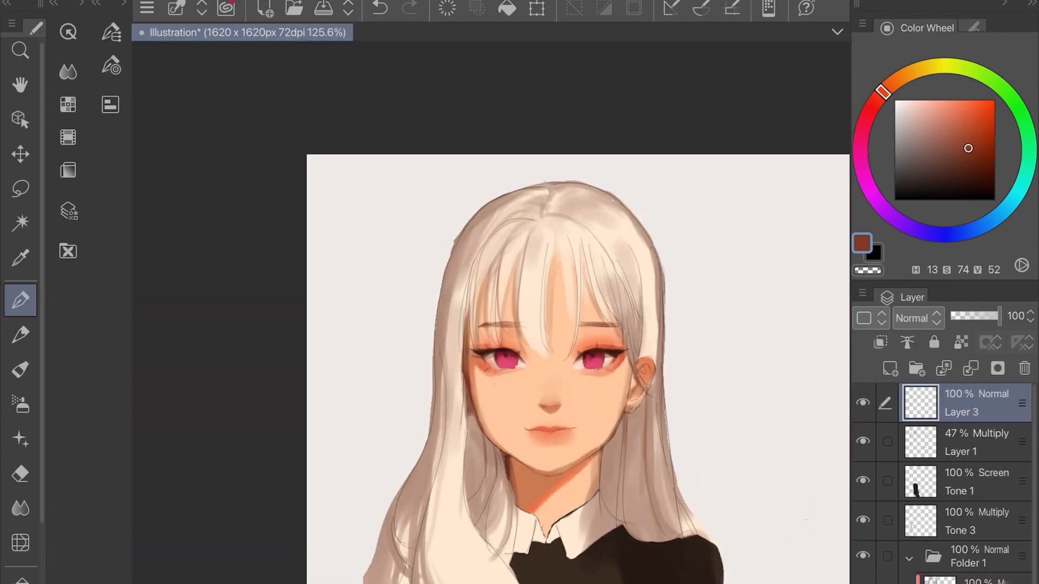
Choose a pale yellow and draw small highlights in the front view's pupils with the G-pen
drag(882, 91, 904, 75)
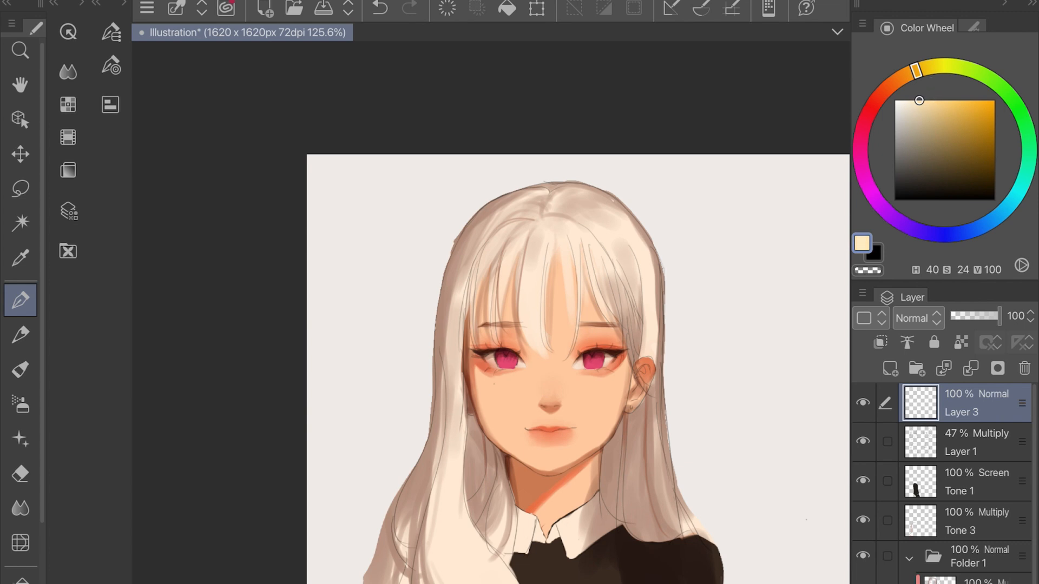
scroll(530, 347, up, 4)
click(111, 32)
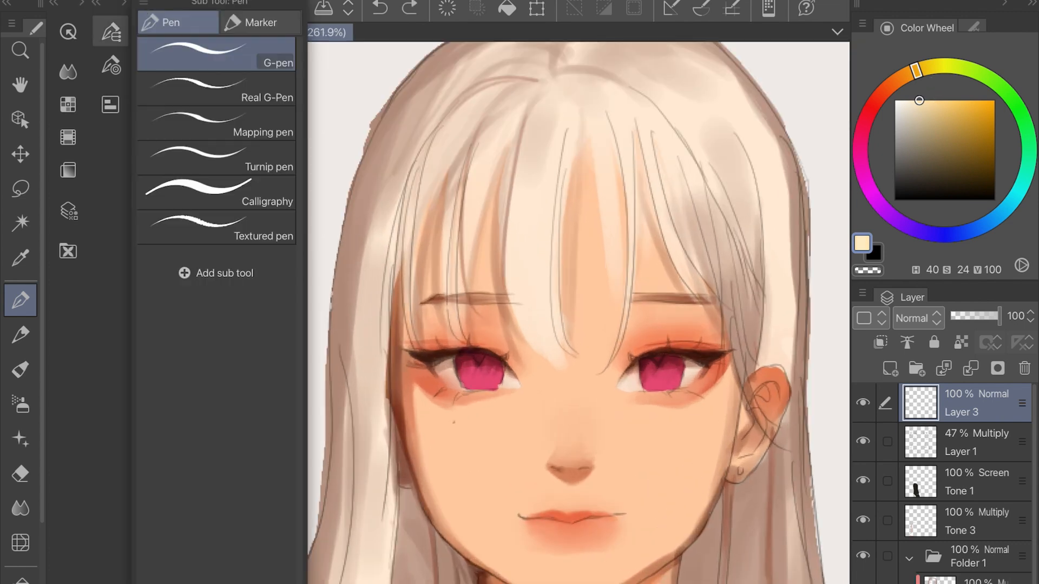
click(972, 26)
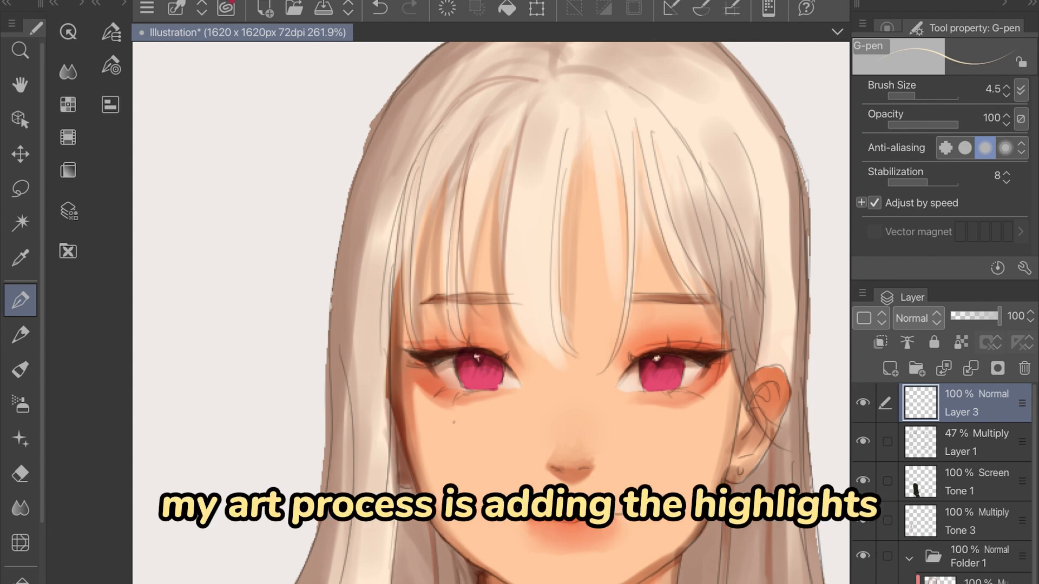
scroll(591, 325, down, 4)
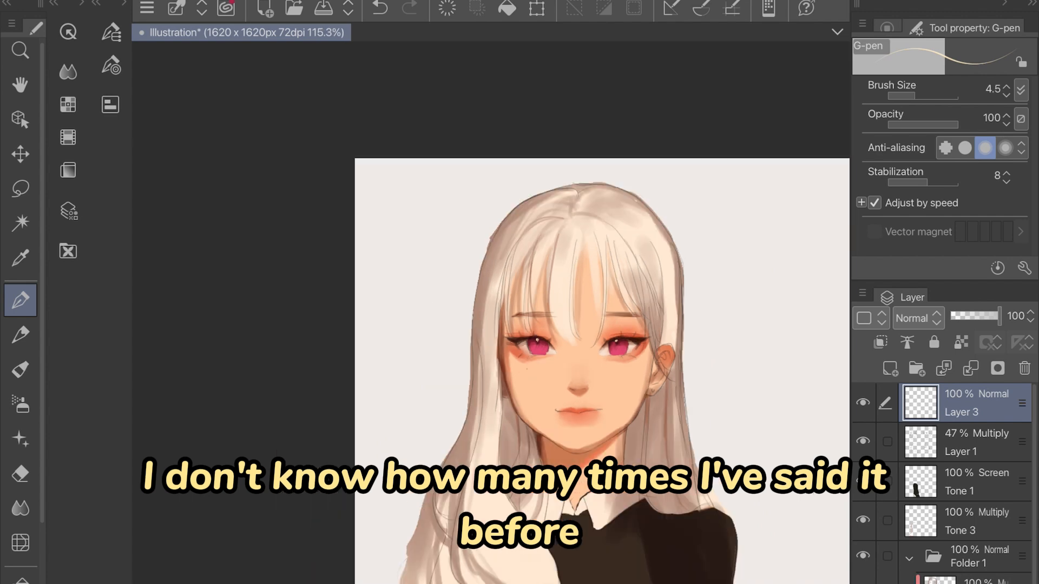
key(ctrl+z)
scroll(592, 325, up, 3)
scroll(663, 373, up, 3)
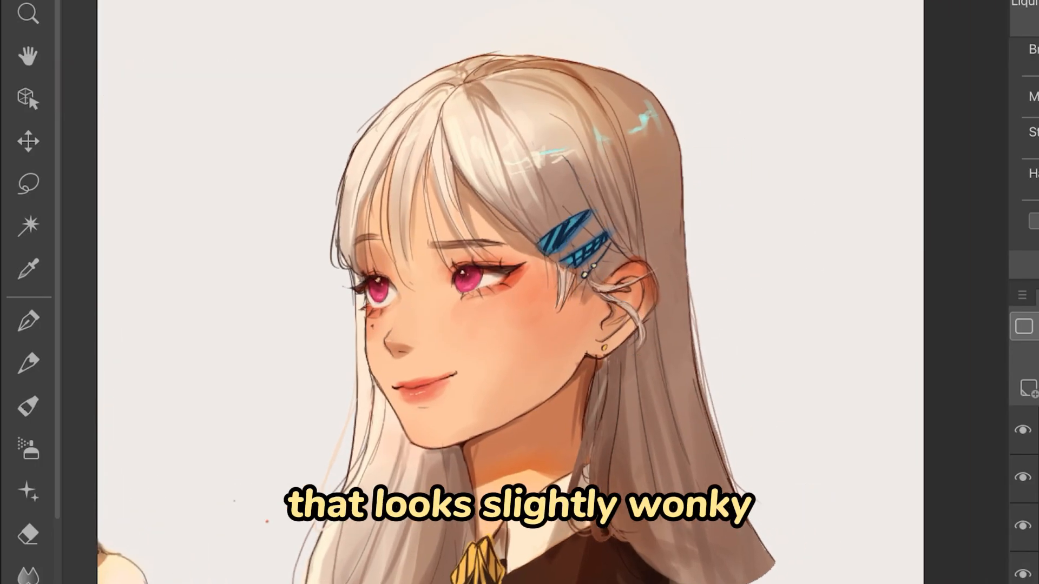
Tweak the proportions of the front view's face with the Liquify tool
scroll(510, 292, down, 3)
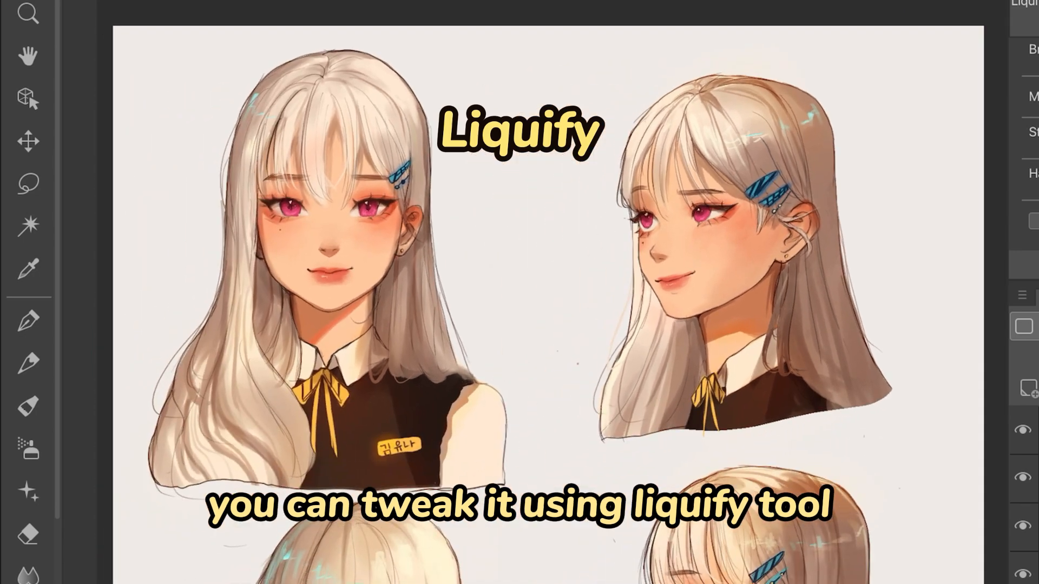
scroll(547, 292, up, 3)
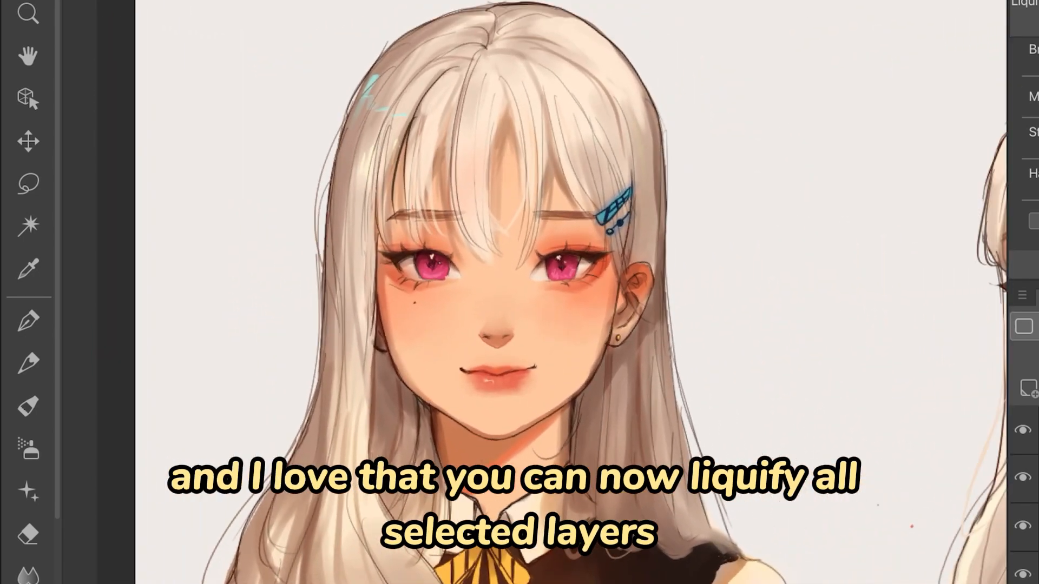
scroll(571, 292, up, 2)
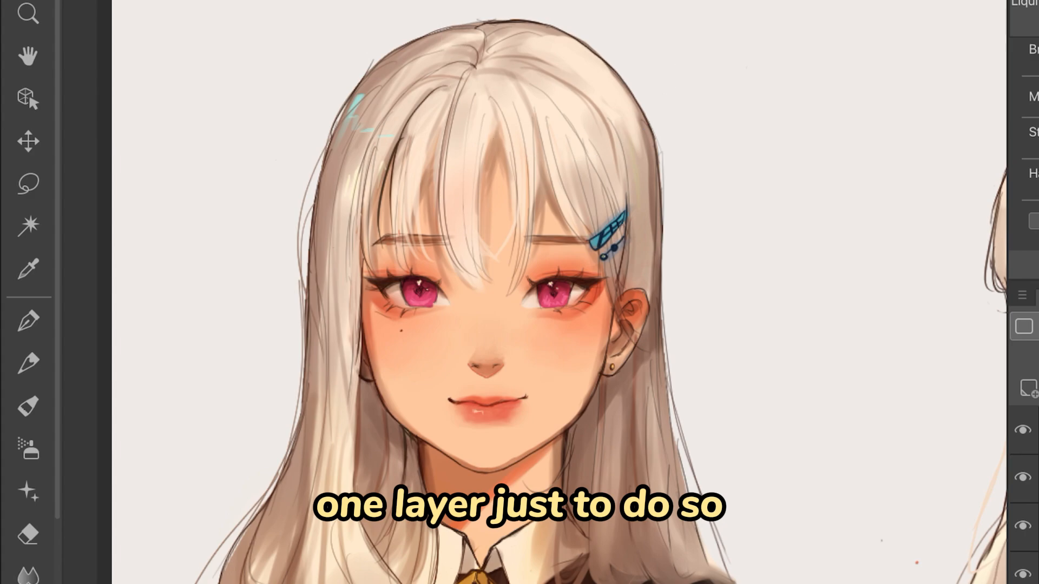
scroll(519, 292, down, 5)
scroll(557, 292, down, 4)
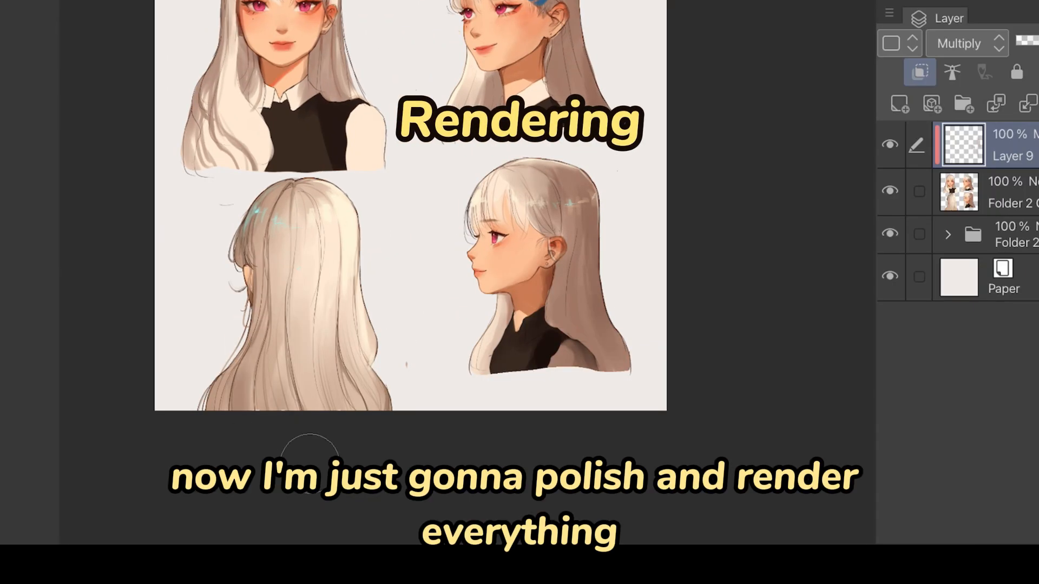
Shade the front view's long hair lock over the shoulder in greyish brown on the clipped Multiply layer above the merged copy
scroll(410, 206, down, 1)
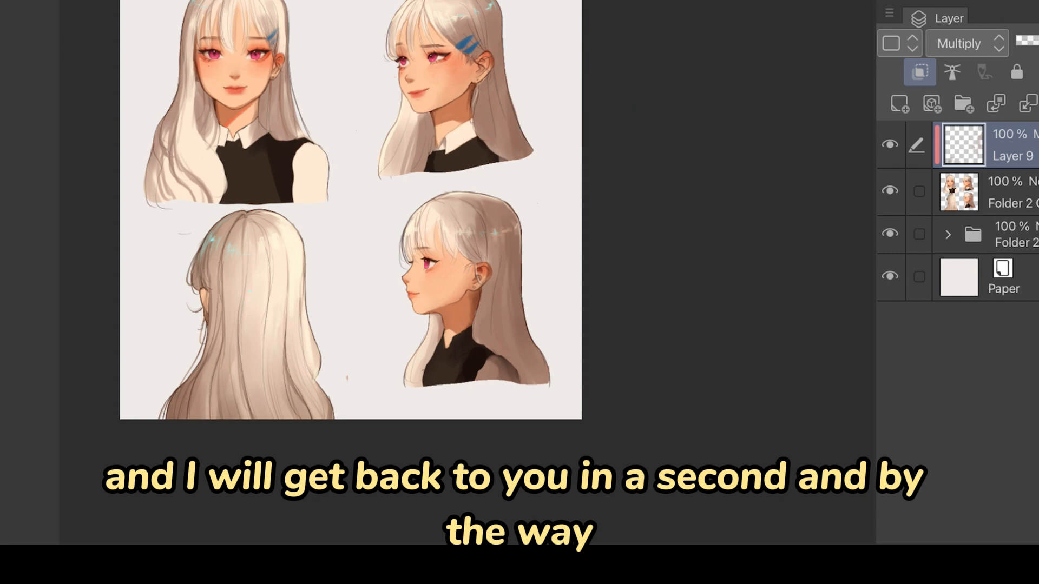
scroll(389, 238, up, 1)
scroll(389, 241, up, 1)
drag(287, 254, 308, 311)
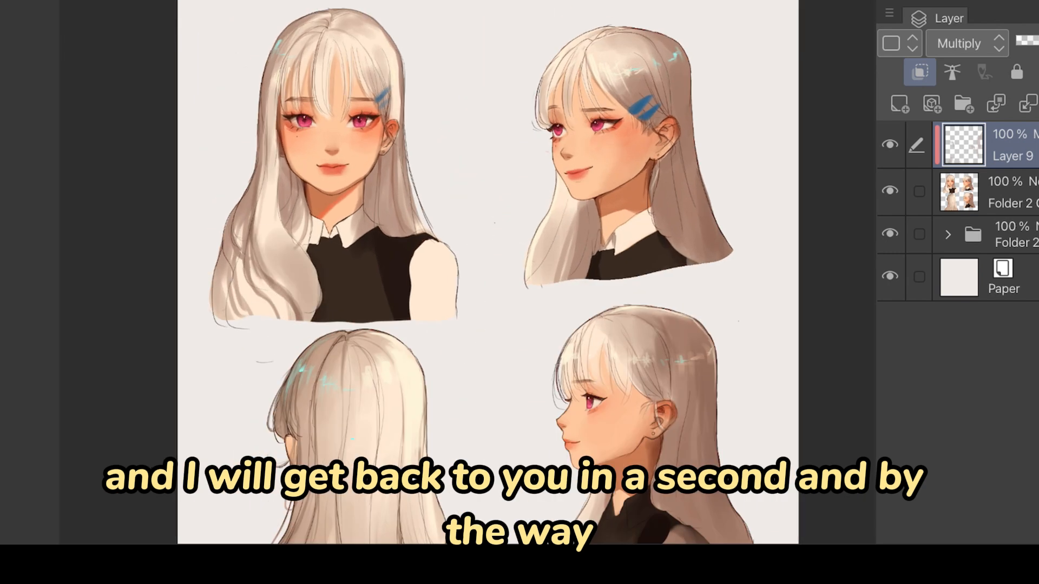
scroll(328, 204, down, 4)
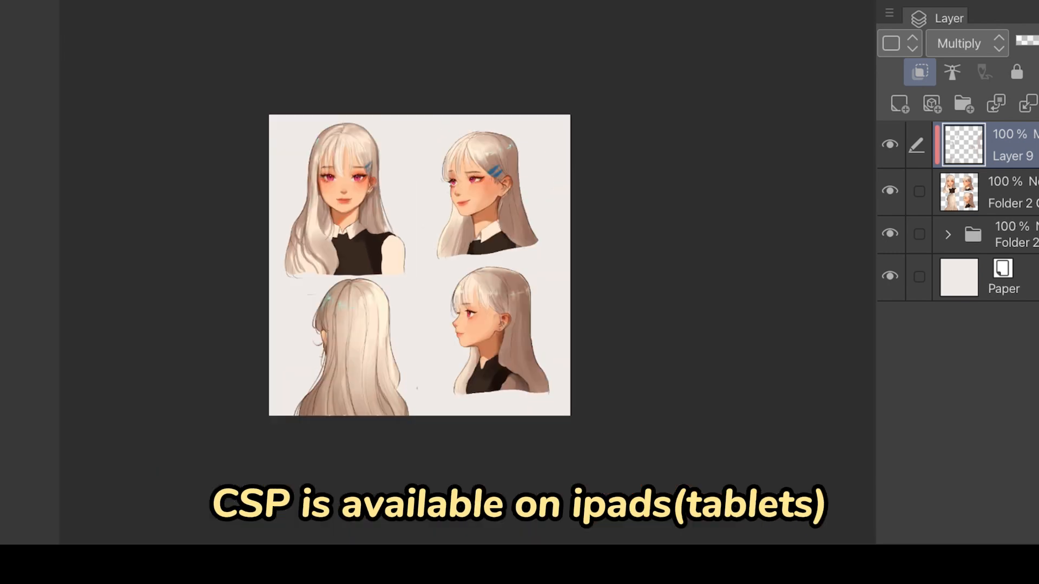
scroll(349, 197, up, 5)
scroll(432, 225, down, 3)
drag(433, 270, 341, 303)
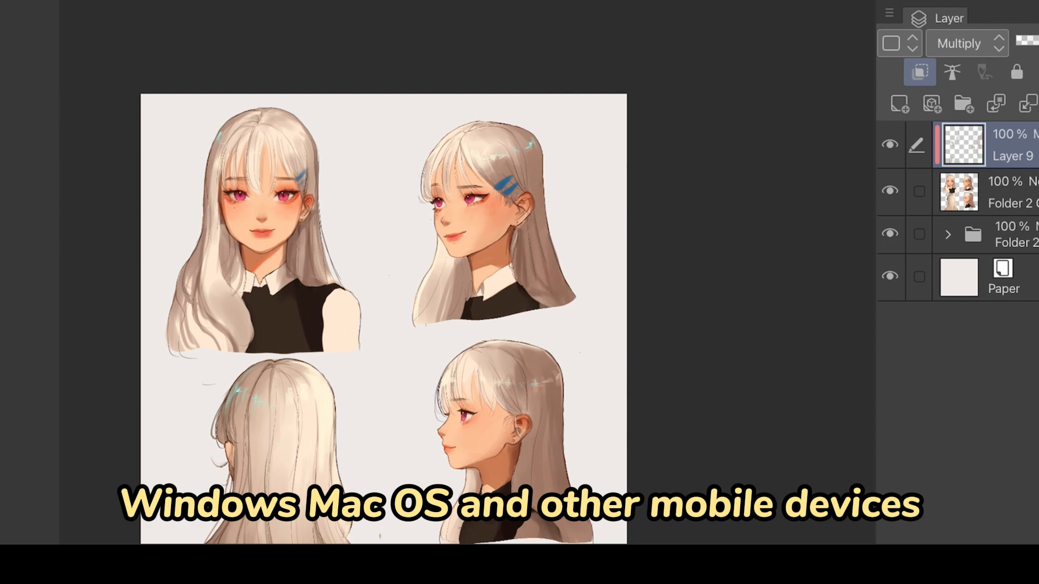
scroll(384, 319, up, 2)
mouse_move(454, 257)
mouse_down()
mouse_move(433, 310)
mouse_move(382, 333)
mouse_up()
Deepen the shadows in the lower waves of the front view's hair lock and around the ear
scroll(357, 287, down, 4)
scroll(348, 301, up, 4)
scroll(347, 301, up, 3)
scroll(239, 140, down, 2)
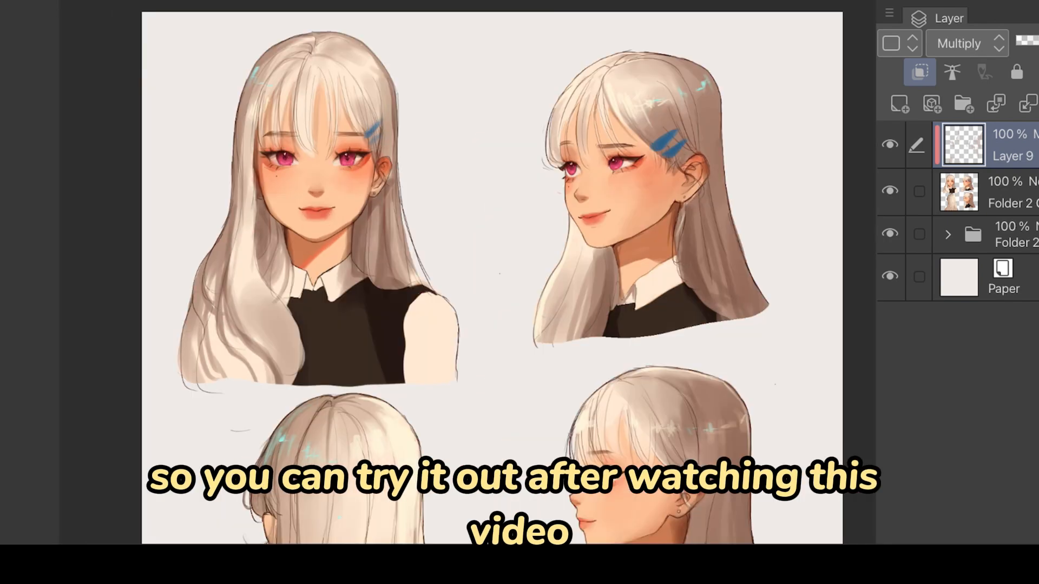
scroll(306, 110, up, 2)
scroll(354, 292, up, 1)
drag(260, 271, 246, 375)
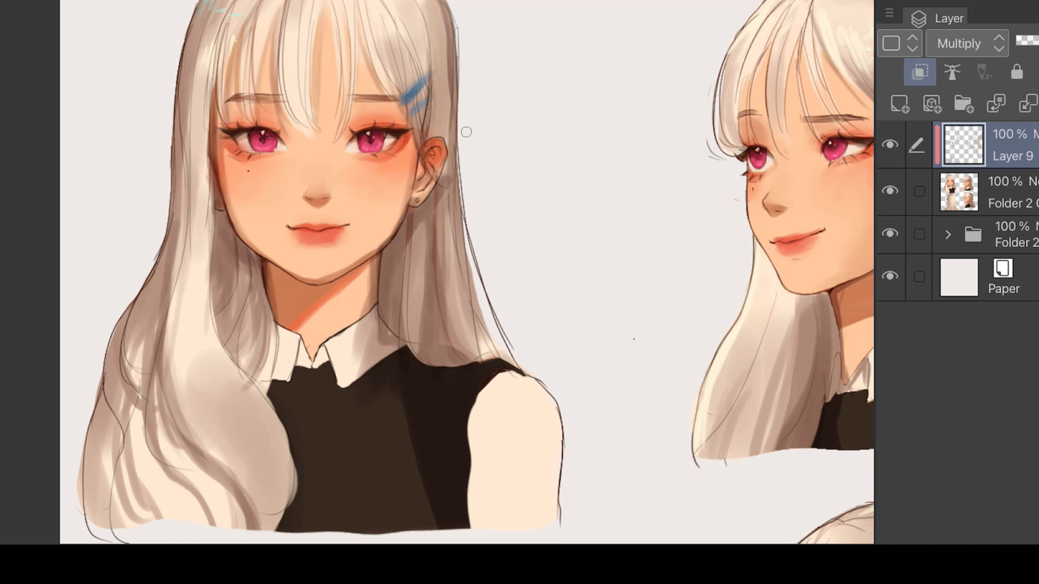
drag(436, 167, 416, 193)
scroll(377, 205, down, 3)
scroll(662, 228, up, 4)
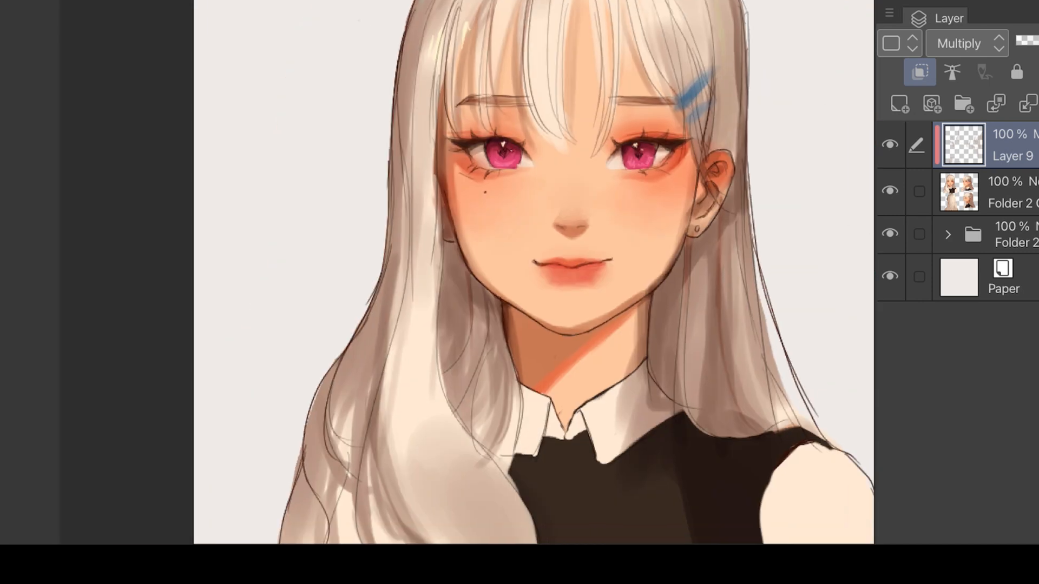
Add greyish-brown shading along the front view's brow and the strands of the bangs
drag(610, 99, 636, 100)
scroll(534, 271, down, 3)
scroll(533, 272, up, 2)
drag(511, 5, 536, 70)
scroll(534, 272, down, 3)
drag(476, 11, 509, 87)
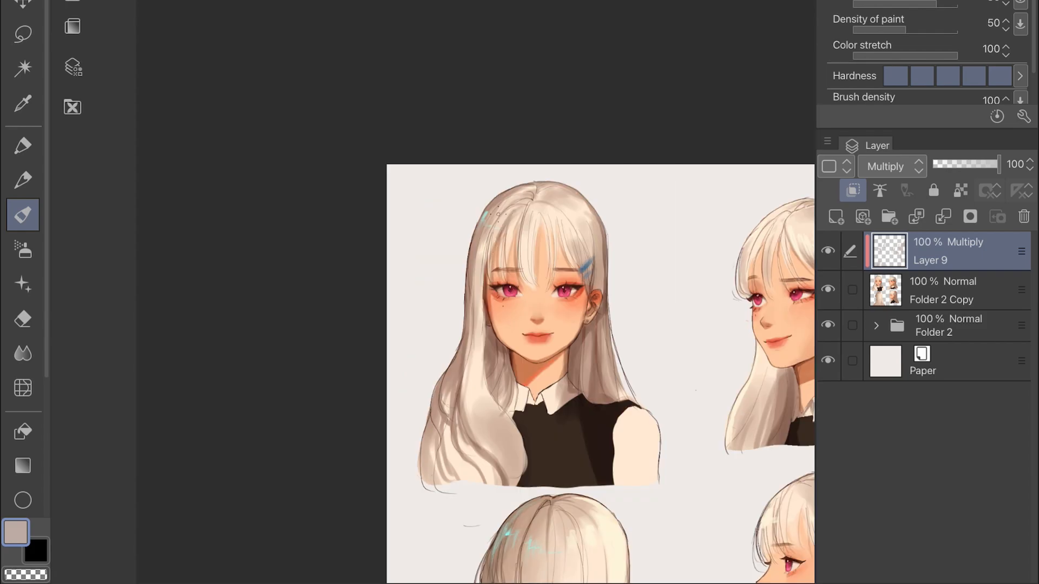
Darken the forehead gaps between the front view's bangs and the shadows among the surrounding strands
scroll(533, 272, up, 2)
scroll(547, 359, up, 4)
drag(448, 260, 421, 359)
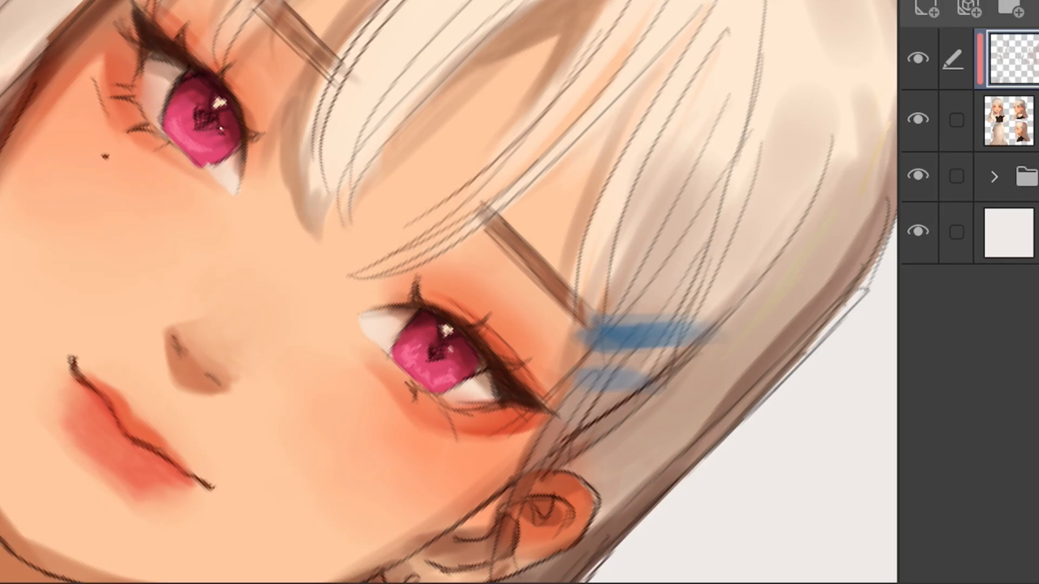
scroll(548, 391, down, 5)
scroll(547, 391, up, 3)
scroll(495, 323, up, 5)
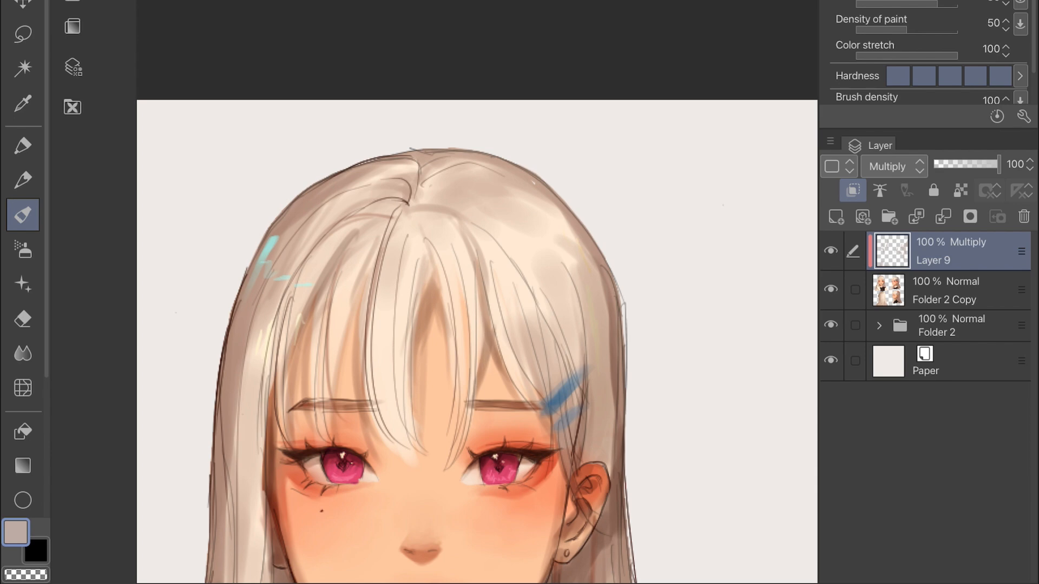
scroll(436, 189, down, 5)
scroll(501, 207, up, 3)
scroll(524, 316, down, 3)
scroll(697, 271, up, 5)
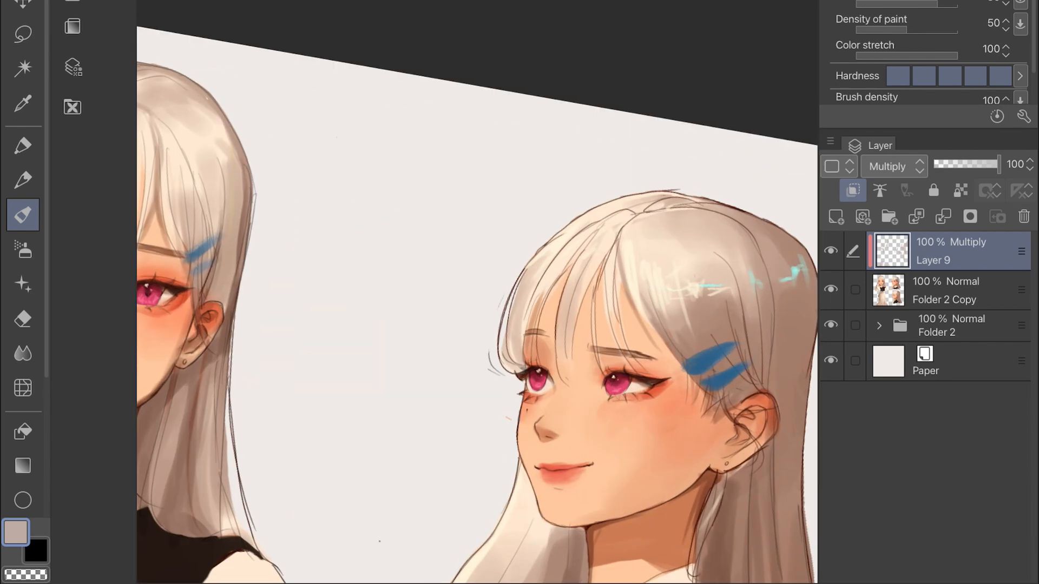
Examine the shading of the front and three-quarter views both up close and as a whole
scroll(591, 259, down, 5)
scroll(424, 276, up, 5)
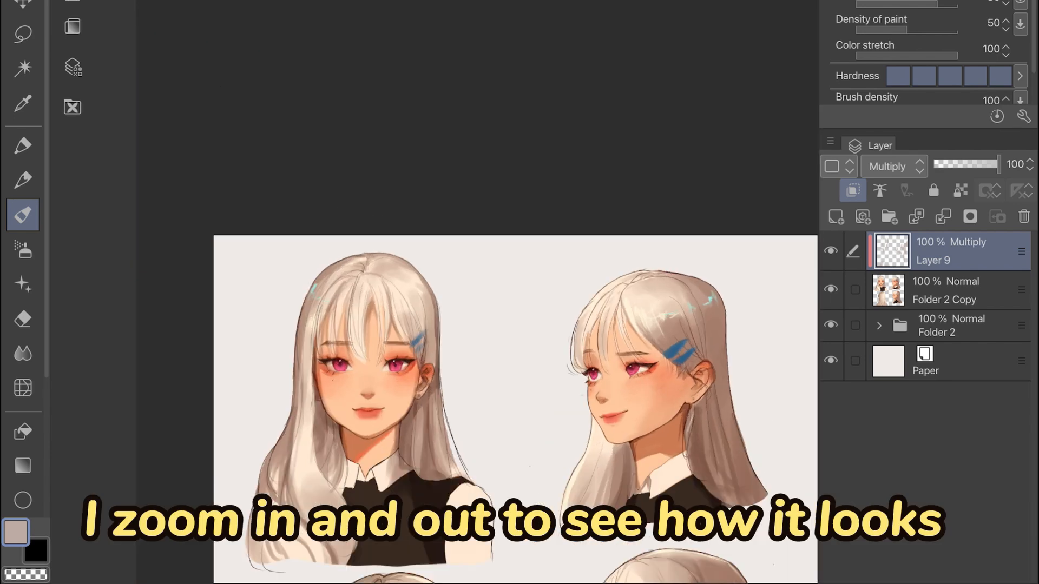
scroll(435, 325, down, 4)
scroll(405, 306, up, 4)
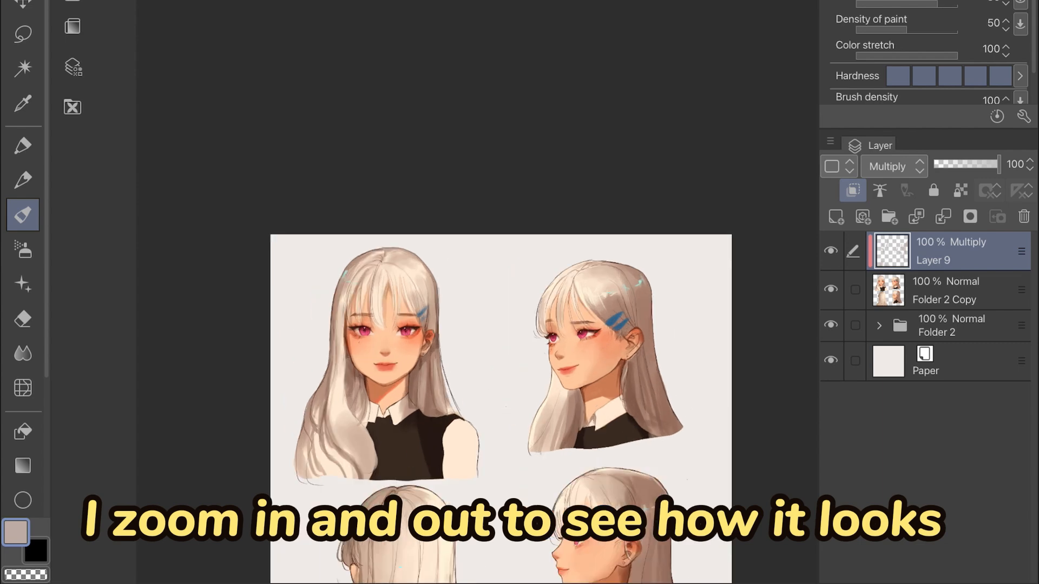
scroll(336, 351, down, 5)
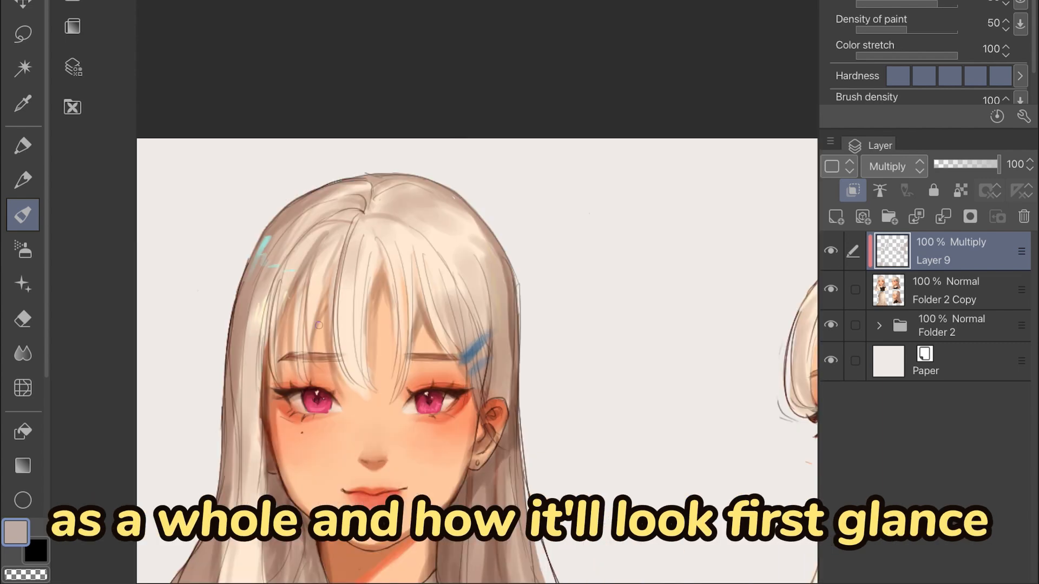
scroll(336, 379, up, 4)
scroll(344, 460, down, 1)
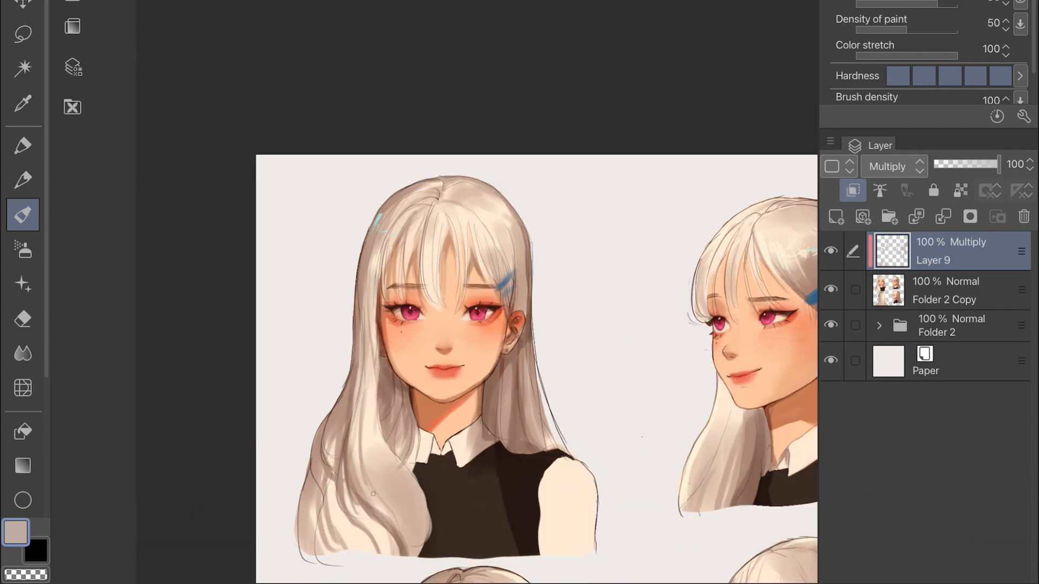
scroll(372, 493, down, 4)
scroll(379, 411, up, 4)
scroll(560, 311, down, 2)
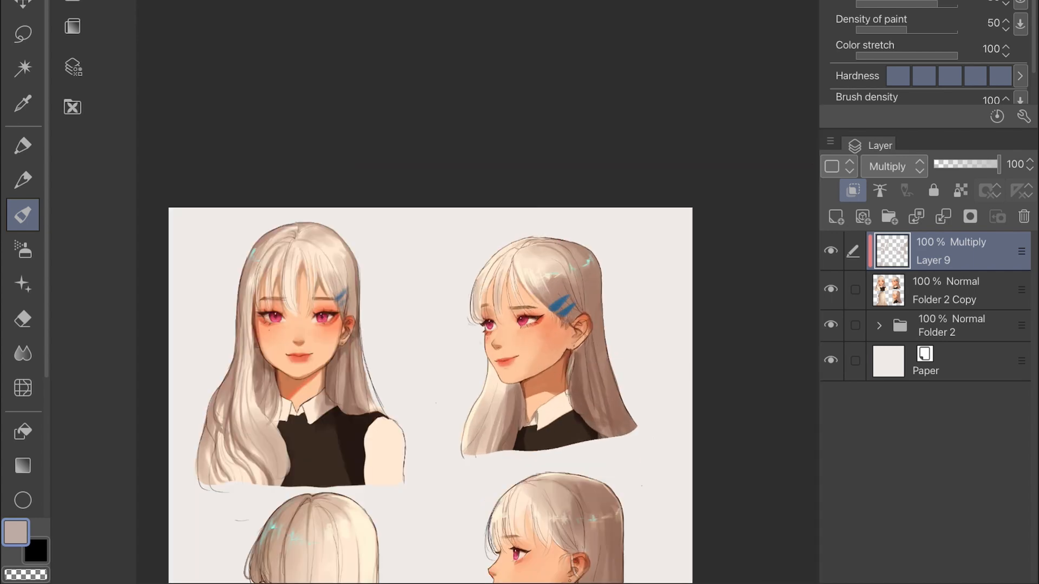
scroll(497, 277, up, 4)
scroll(594, 355, down, 3)
scroll(592, 395, up, 3)
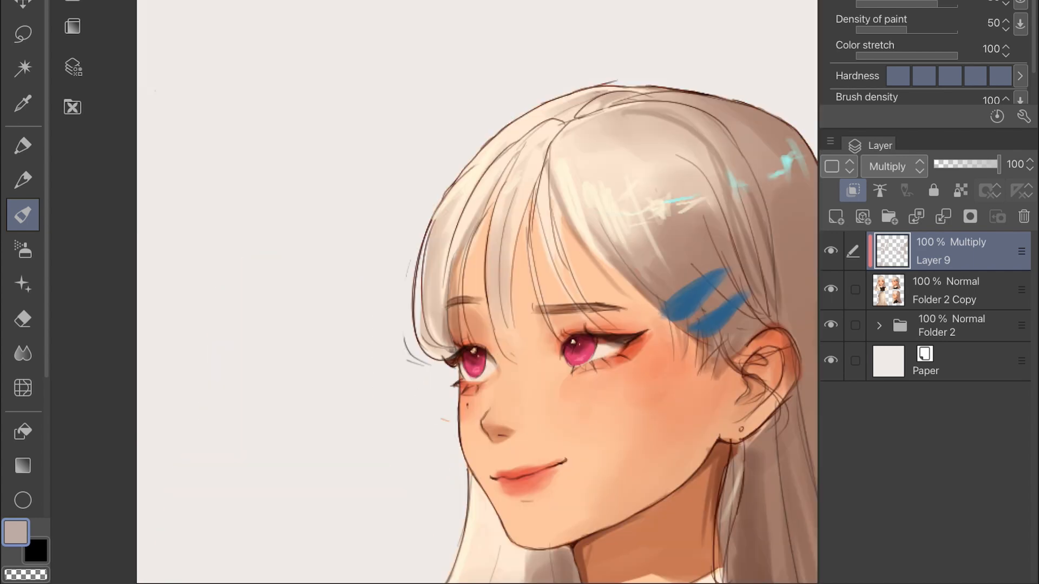
scroll(600, 163, down, 4)
scroll(606, 249, up, 2)
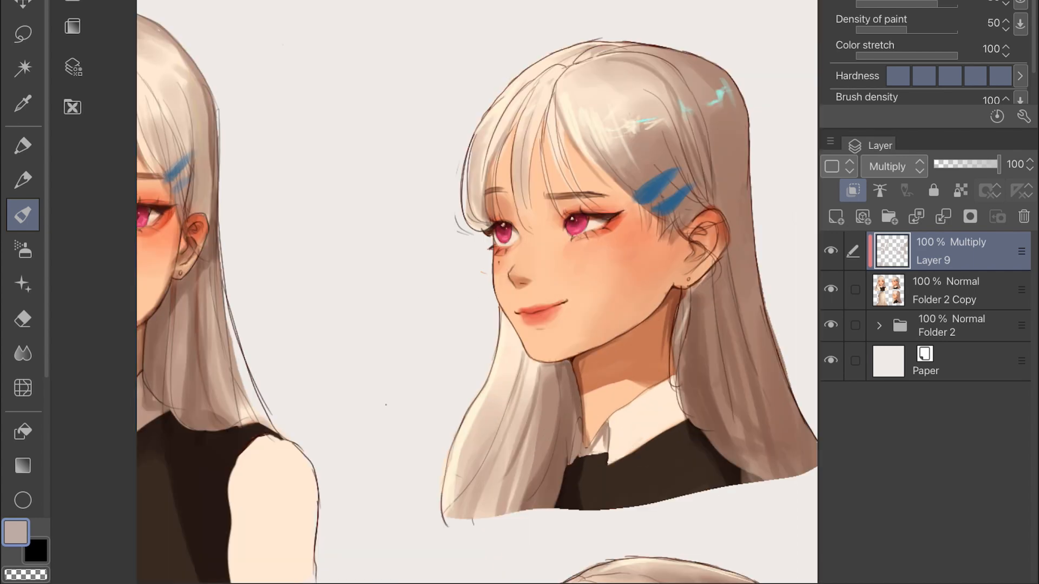
Examine the hair shading of all four views both up close and side by side
scroll(477, 292, down, 2)
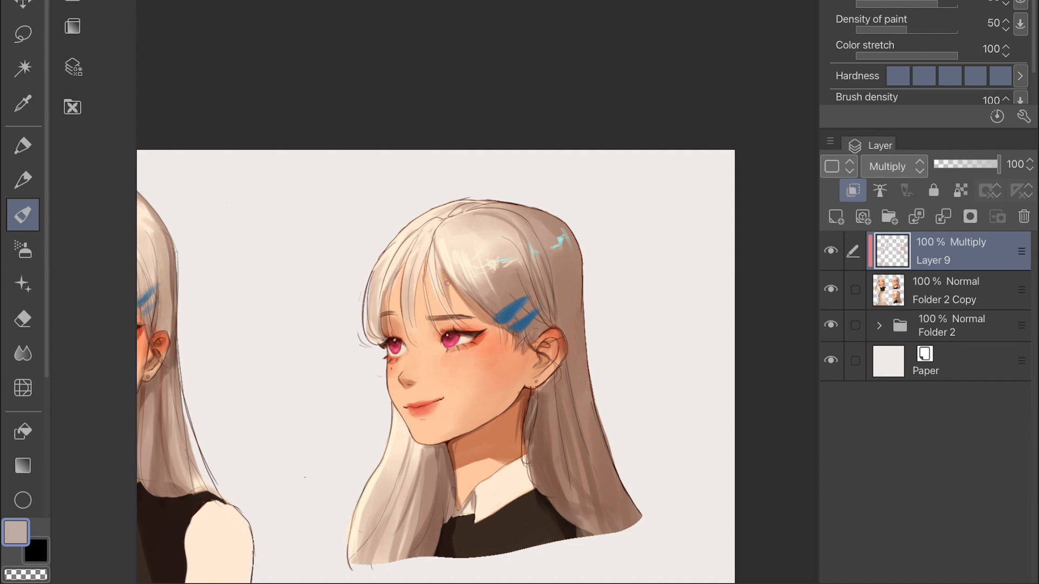
scroll(476, 366, up, 1)
scroll(417, 337, down, 2)
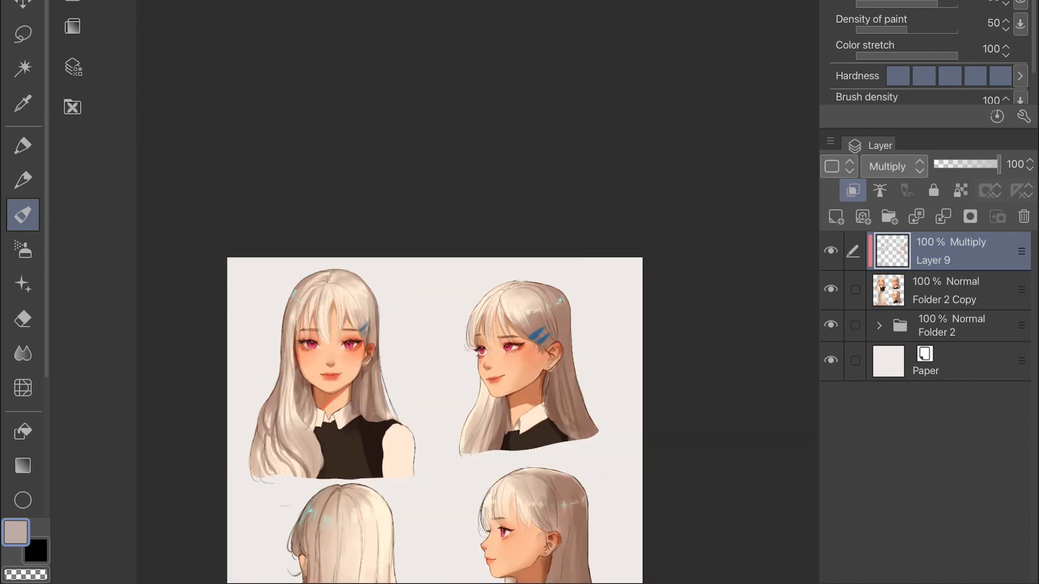
scroll(541, 352, up, 2)
scroll(487, 324, down, 2)
scroll(383, 217, up, 2)
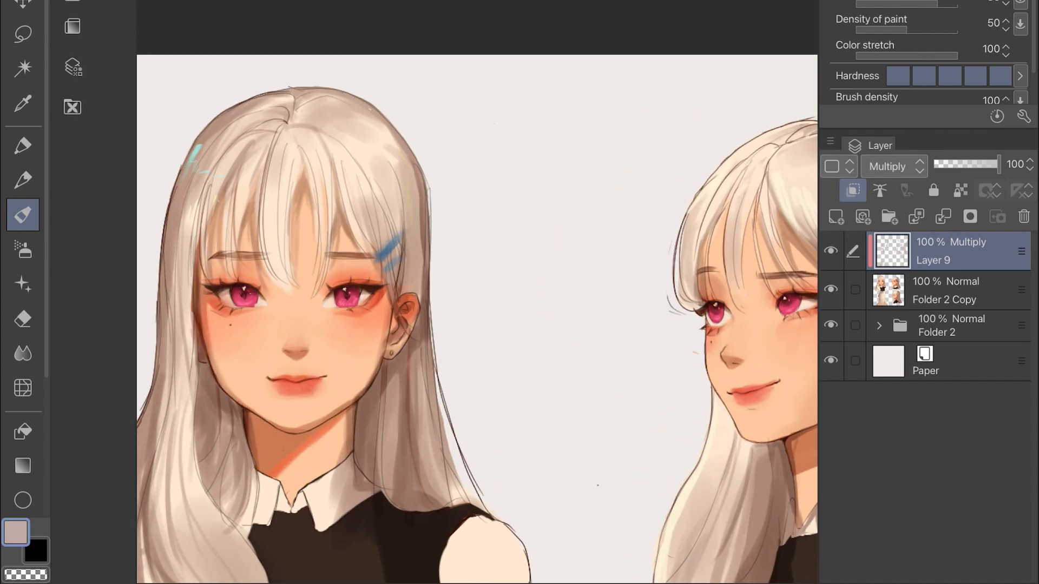
scroll(378, 270, up, 1)
scroll(476, 325, down, 3)
scroll(519, 378, up, 3)
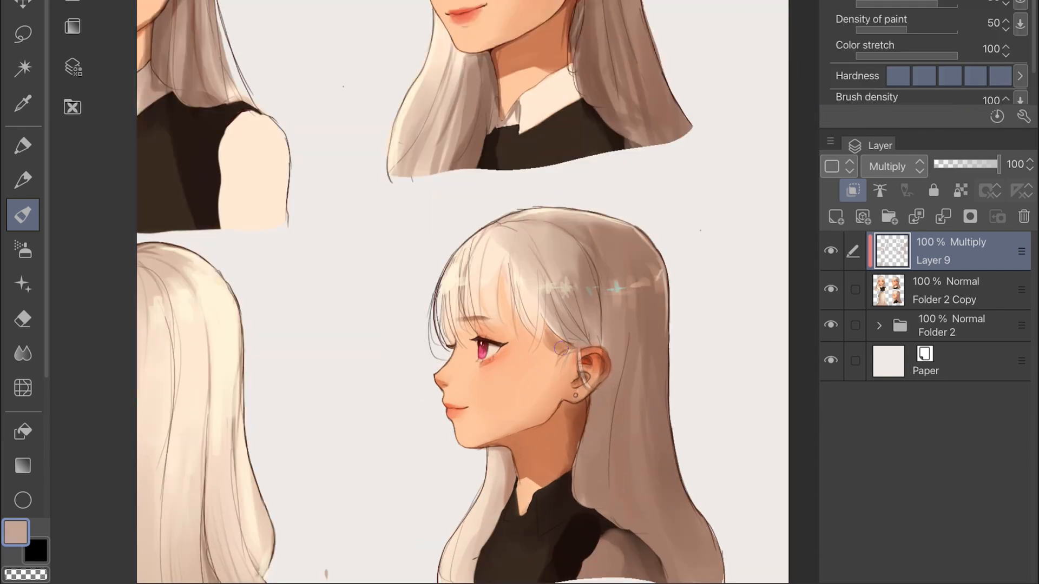
scroll(560, 352, down, 2)
scroll(551, 373, down, 2)
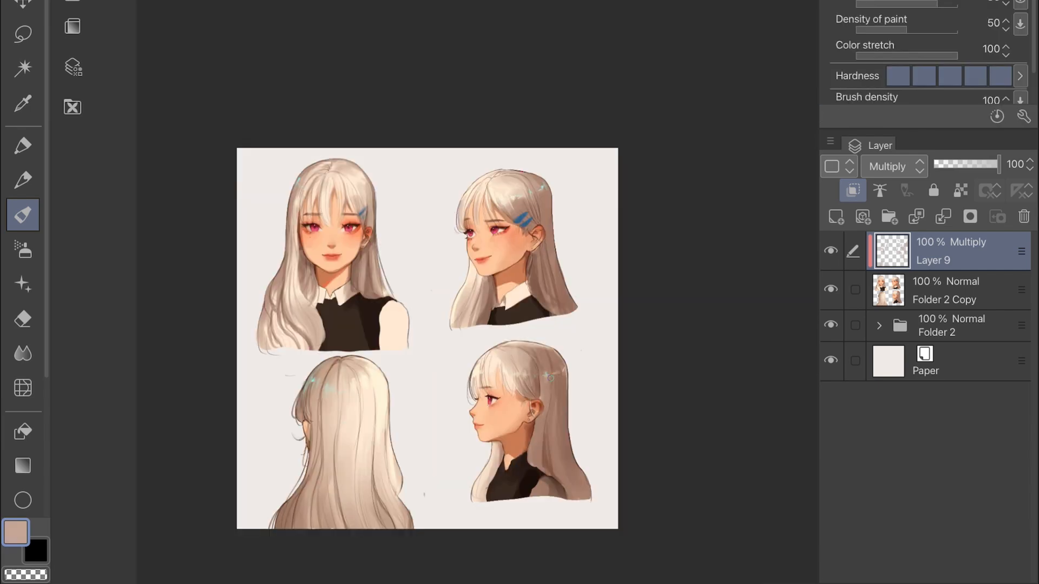
scroll(341, 444, up, 5)
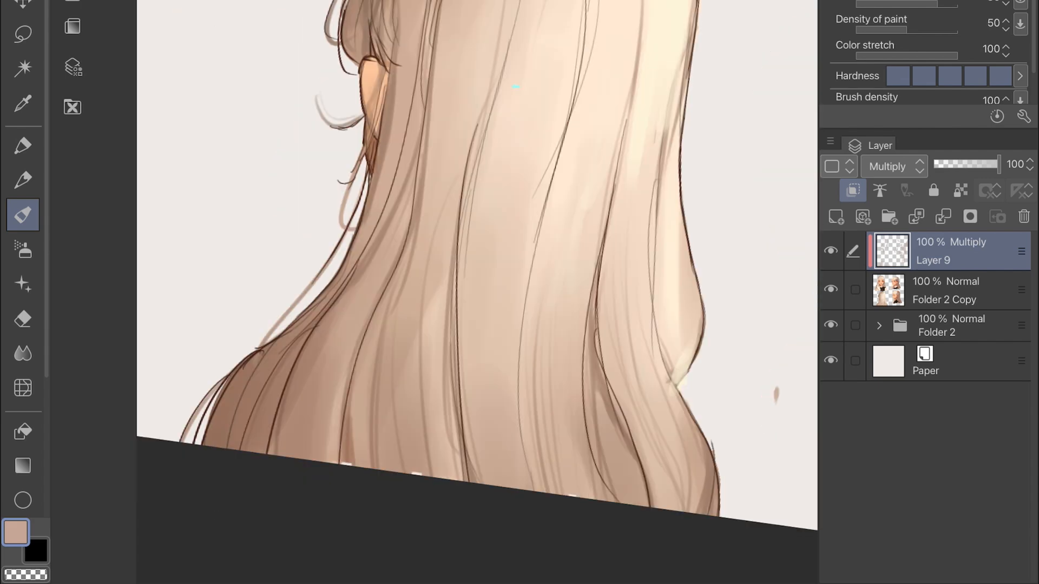
scroll(476, 292, down, 5)
scroll(514, 379, up, 2)
scroll(508, 65, up, 4)
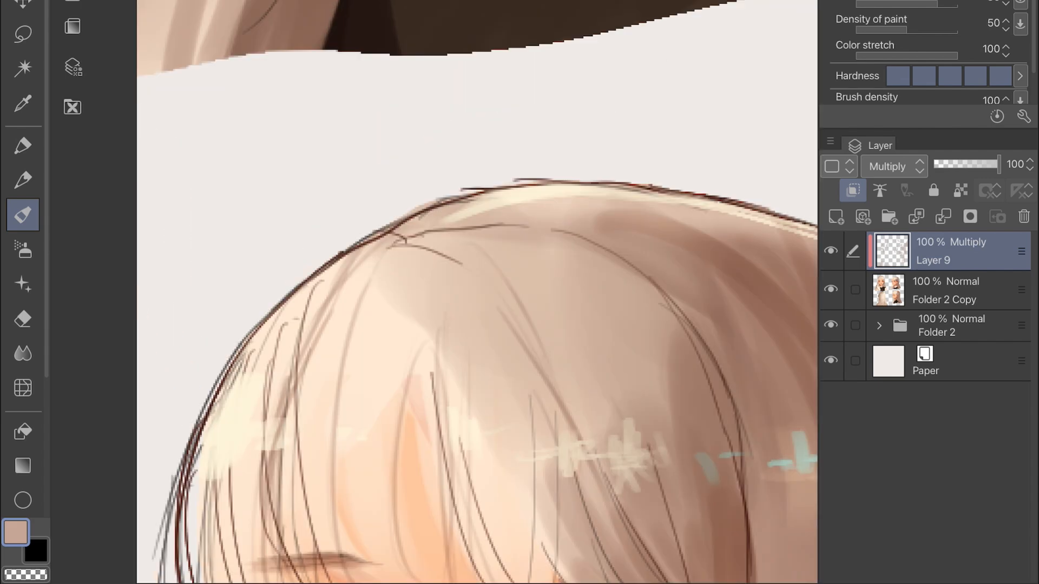
Add brown shadow strands from the side view's crown down the back of the hair
mouse_move(492, 219)
mouse_down()
mouse_move(427, 235)
mouse_move(503, 219)
mouse_up()
scroll(454, 232, down, 5)
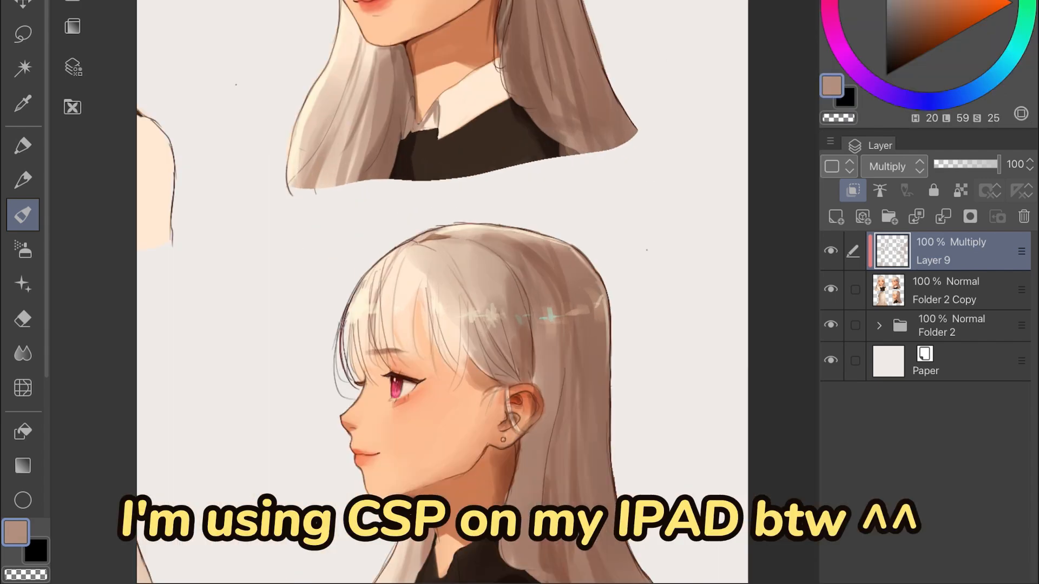
scroll(448, 243, up, 4)
drag(430, 270, 352, 300)
scroll(443, 271, down, 4)
scroll(474, 227, up, 1)
drag(473, 219, 529, 481)
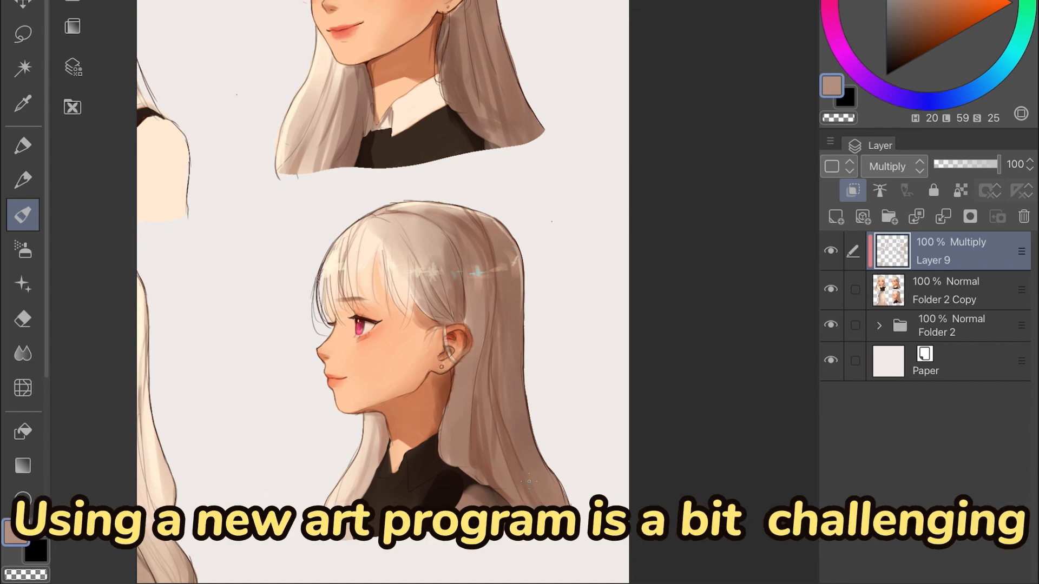
Darken the strands in the side view's long hair behind the ear
scroll(454, 217, up, 3)
drag(382, 303, 373, 447)
drag(365, 275, 306, 452)
scroll(411, 227, down, 3)
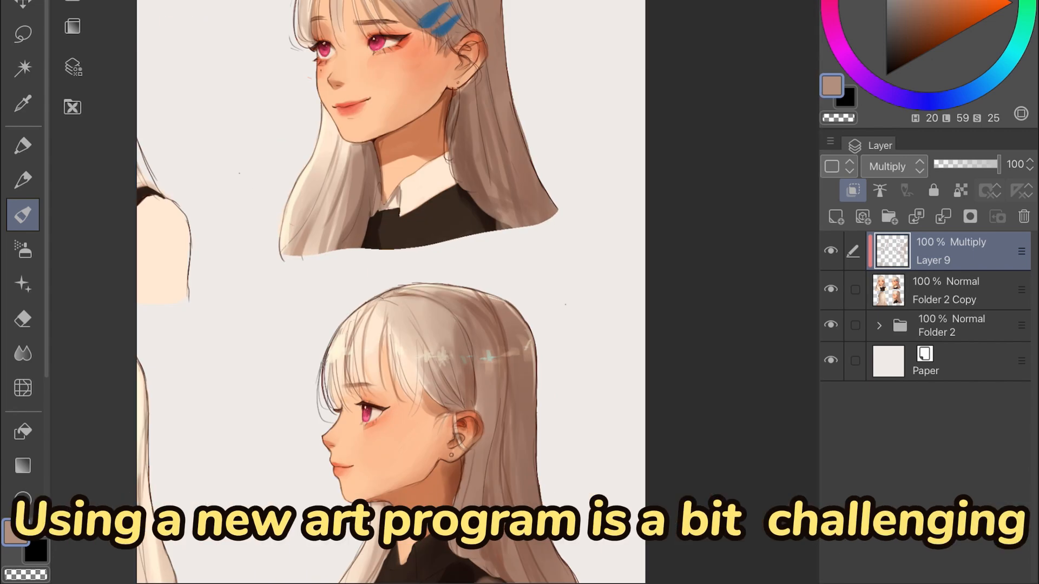
Add brown strand shadows around the parting and upper hair of the three-quarter view
scroll(411, 162, up, 4)
scroll(476, 292, down, 3)
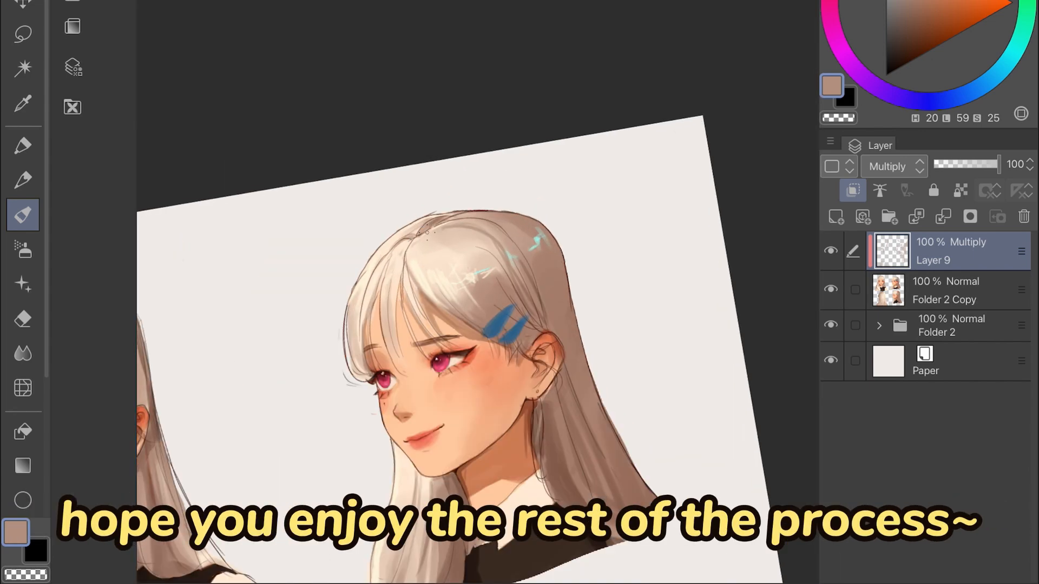
scroll(476, 292, down, 1)
scroll(508, 261, up, 2)
drag(449, 271, 486, 259)
scroll(476, 293, down, 4)
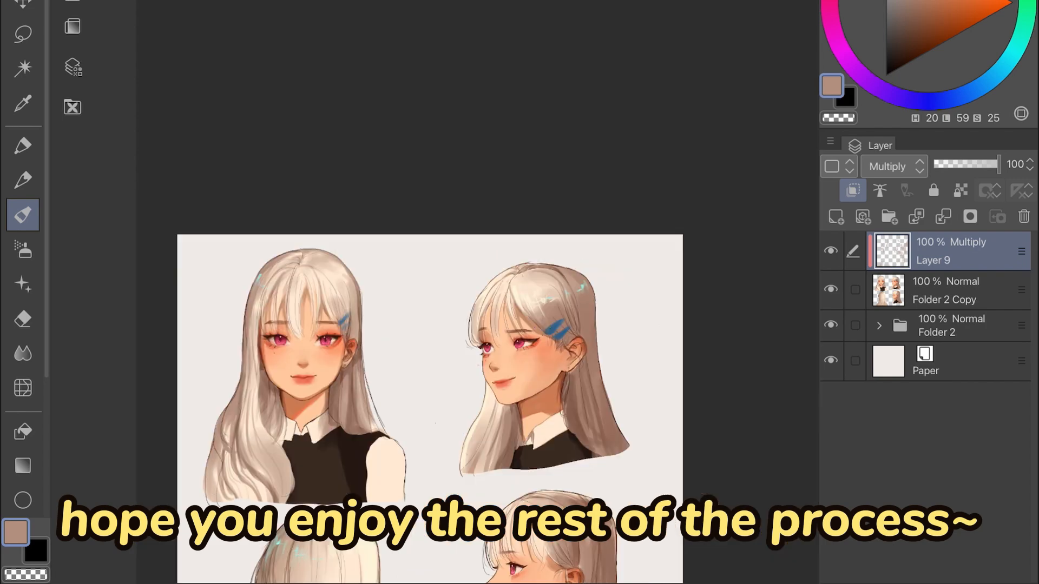
scroll(476, 292, up, 3)
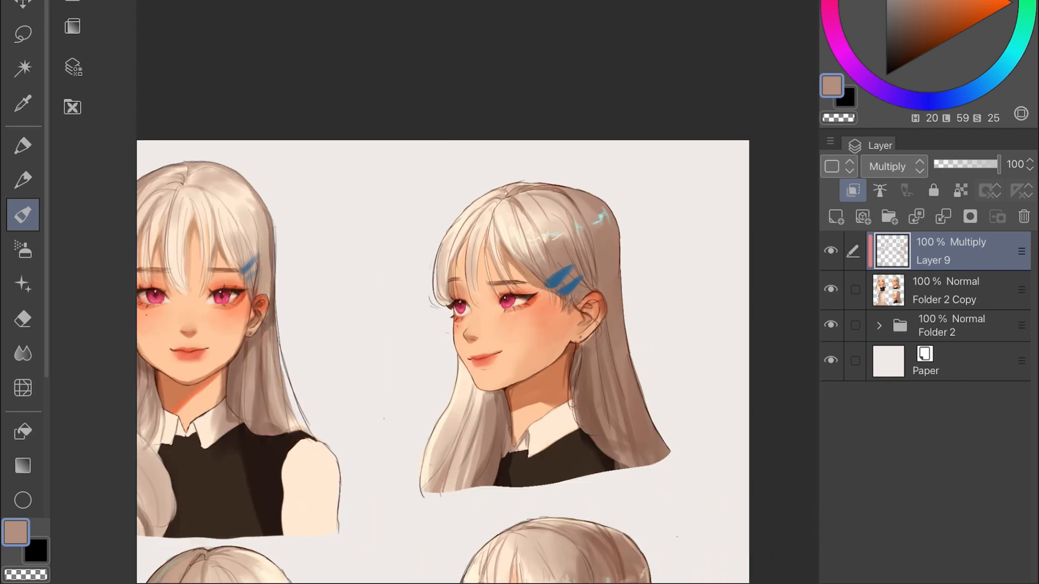
scroll(476, 292, down, 2)
scroll(476, 292, up, 2)
scroll(476, 292, down, 4)
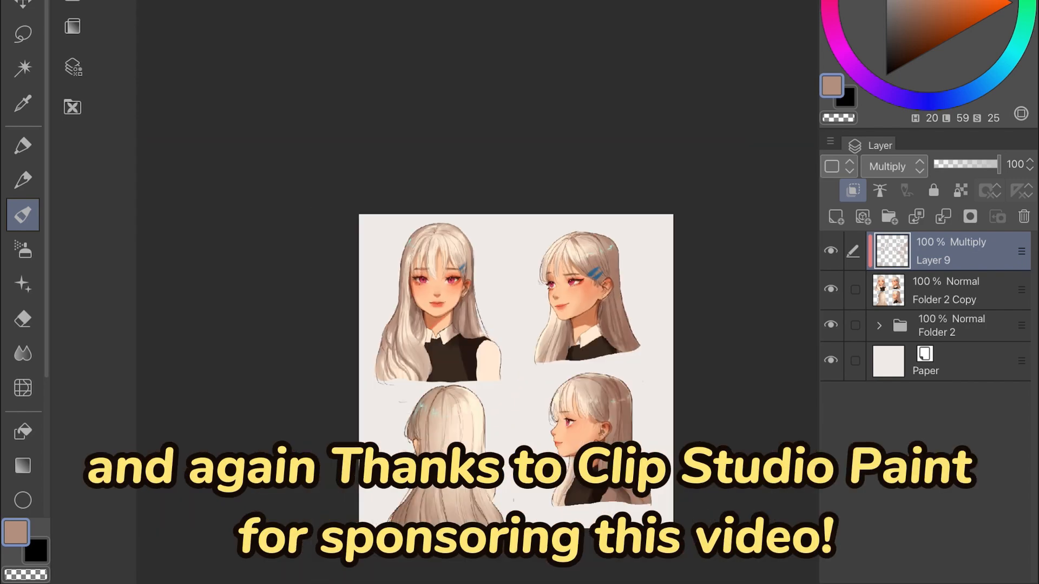
Merge the Multiply shading layer down into the Folder 2 Copy layer
scroll(595, 378, up, 4)
scroll(595, 378, down, 3)
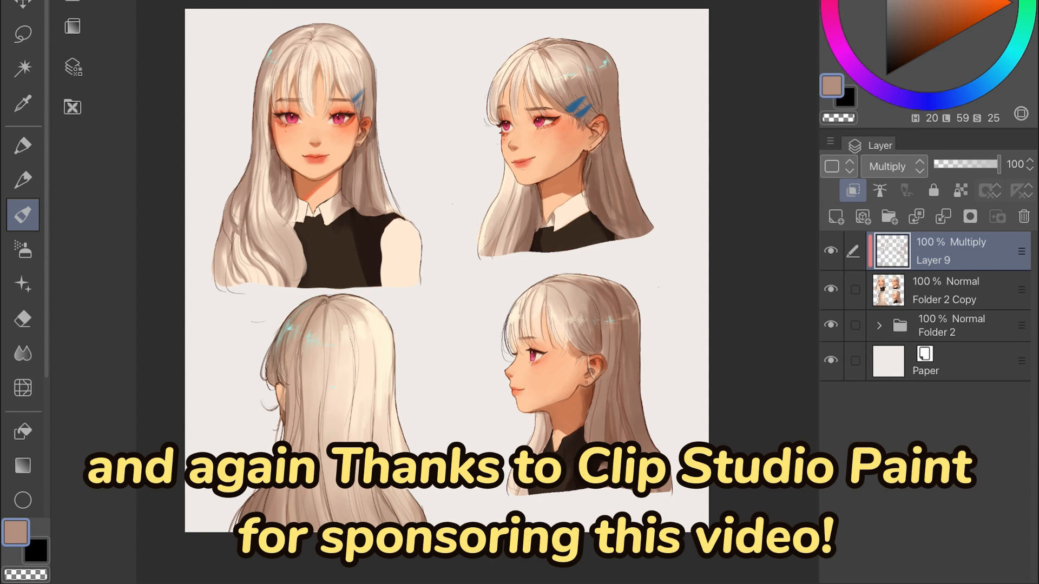
scroll(476, 293, up, 3)
key(ctrl+e)
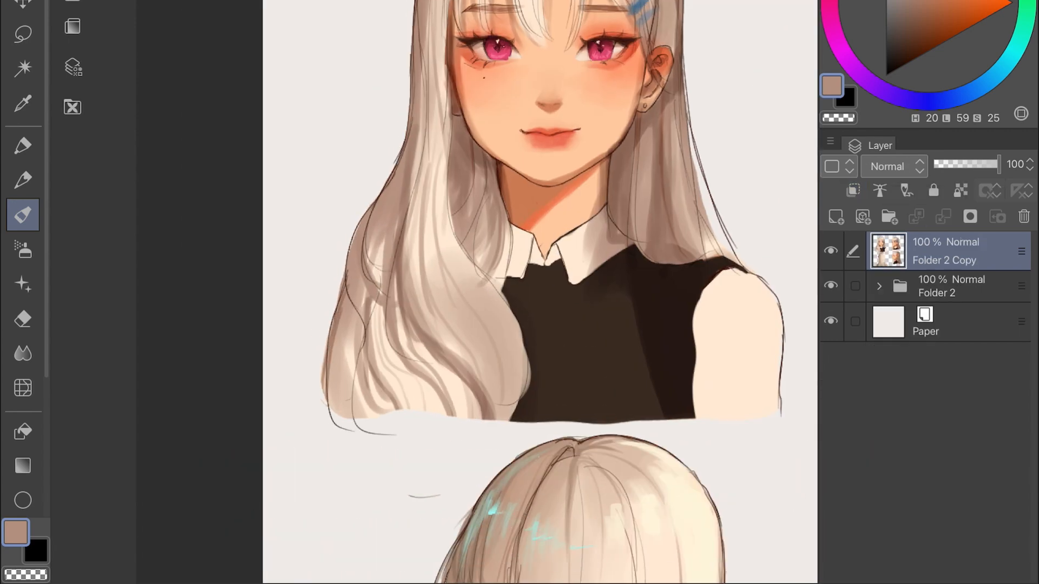
Hide Folder 2 and set the Liquify strength to 44
key(j)
scroll(444, 296, down, 3)
scroll(444, 296, up, 2)
click(830, 286)
scroll(476, 292, down, 4)
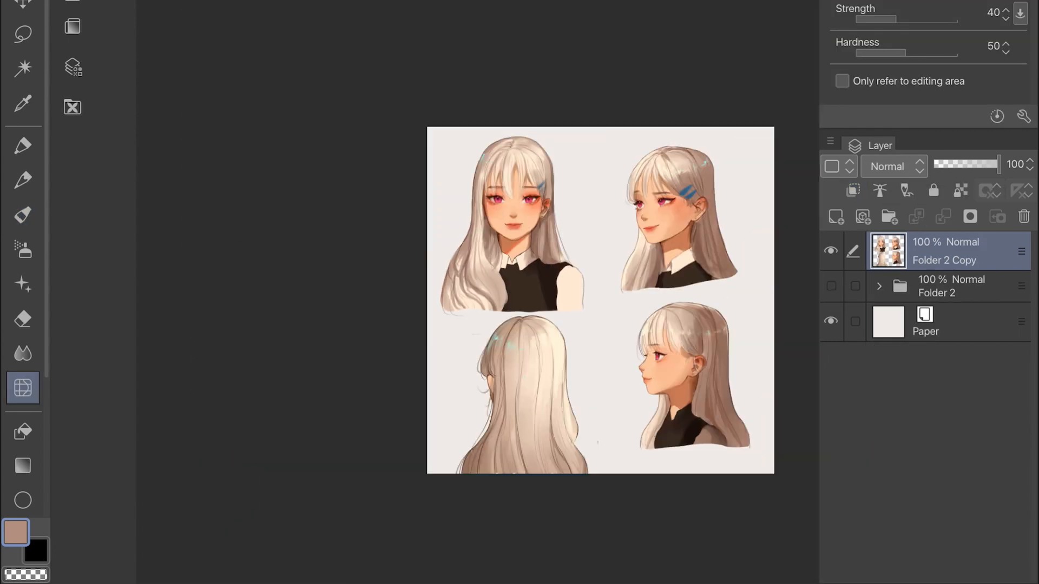
scroll(476, 292, up, 4)
scroll(476, 292, down, 2)
scroll(595, 324, up, 2)
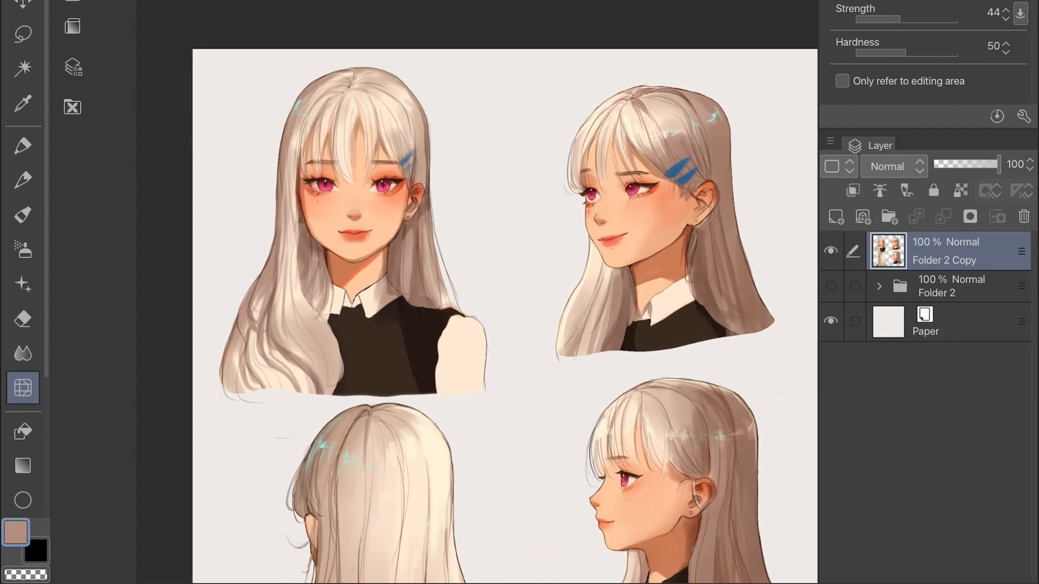
Switch back to the painting brush and add a new Normal layer above the Folder 2 Copy layer
key(b)
scroll(484, 257, up, 2)
scroll(476, 292, down, 5)
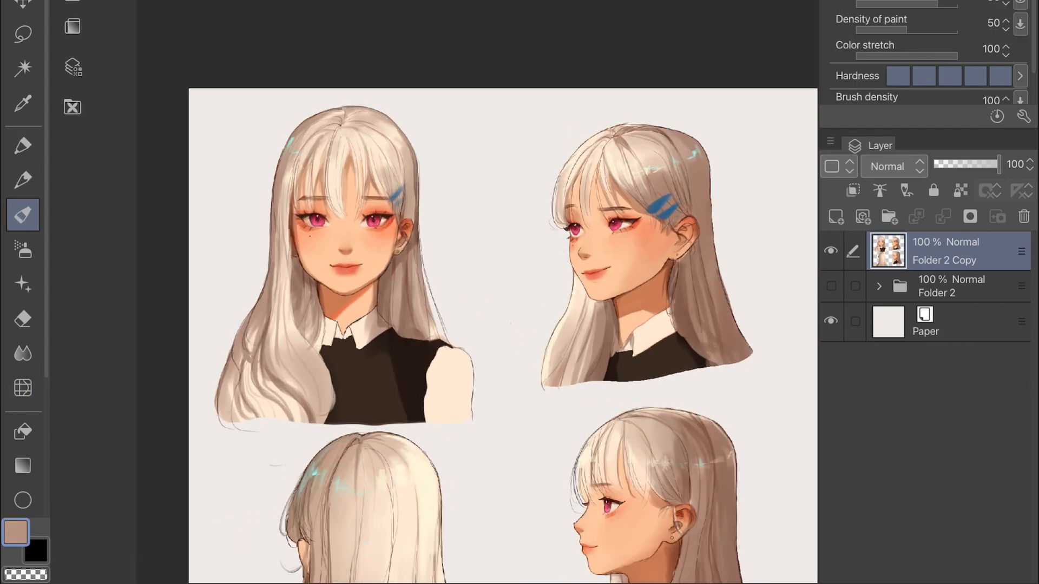
scroll(476, 292, up, 2)
click(835, 216)
scroll(478, 241, up, 1)
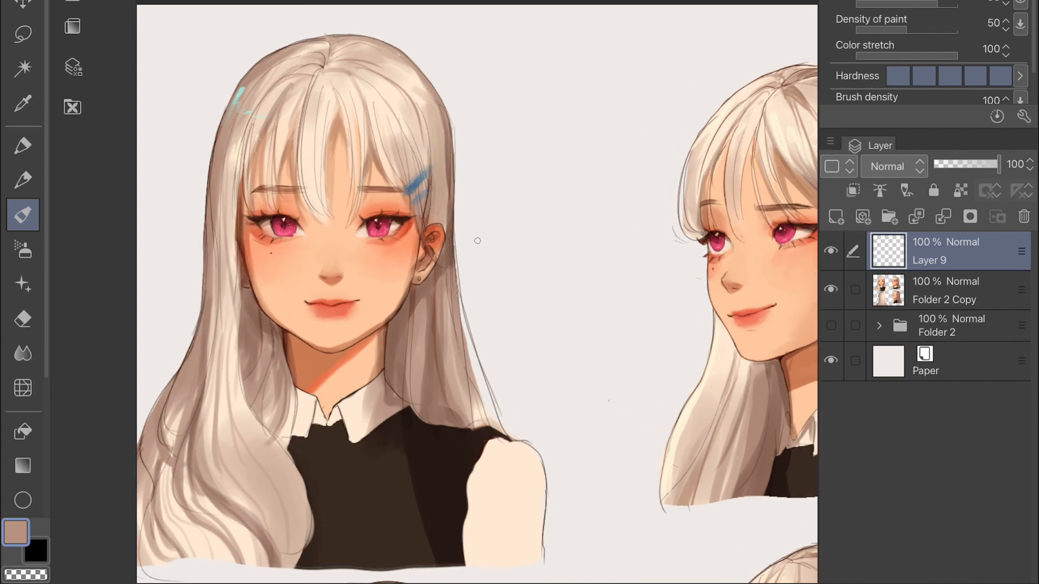
Paint curved strand ends over the front view's collar and shoulder using brown tones sampled from the hair
alt+click(395, 314)
mouse_move(381, 419)
mouse_down()
mouse_move(404, 412)
mouse_move(418, 425)
mouse_up()
alt+click(424, 331)
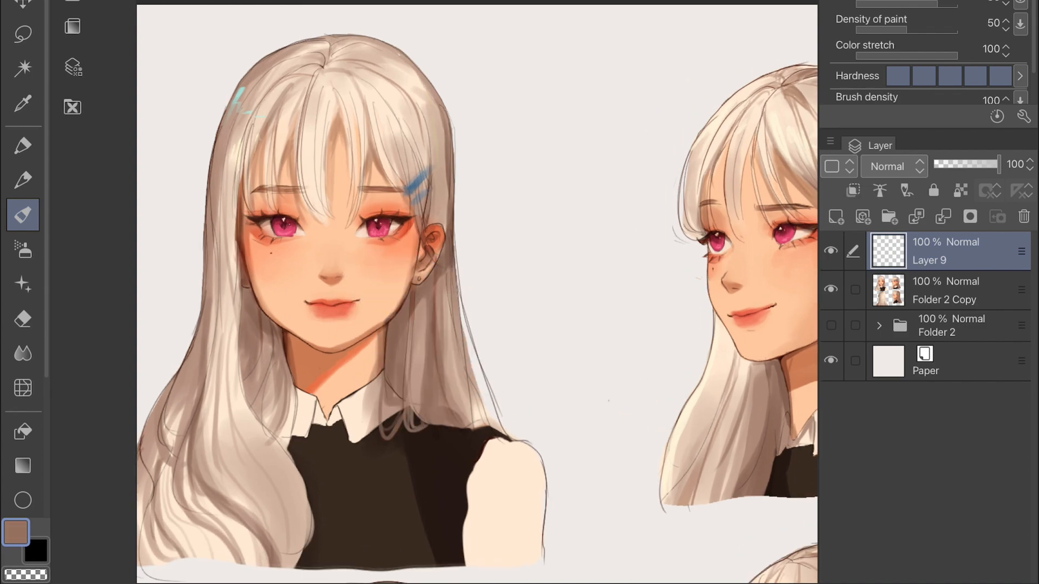
scroll(463, 376, up, 1)
alt+click(400, 345)
Paint thin strands through the front view's bangs with a cream color sampled from the hair
scroll(476, 292, down, 3)
scroll(476, 292, up, 4)
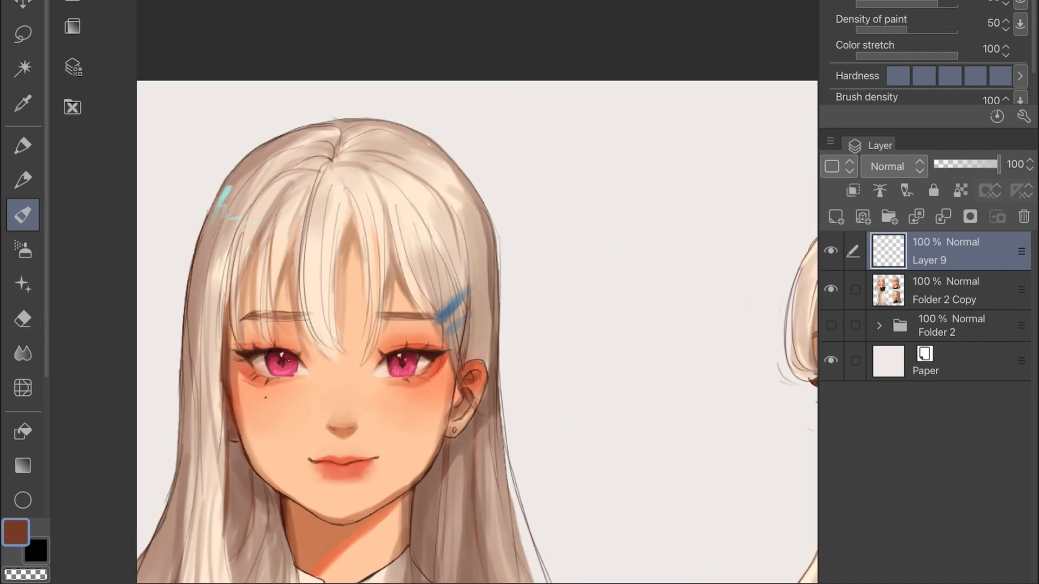
alt+click(380, 192)
scroll(519, 217, down, 1)
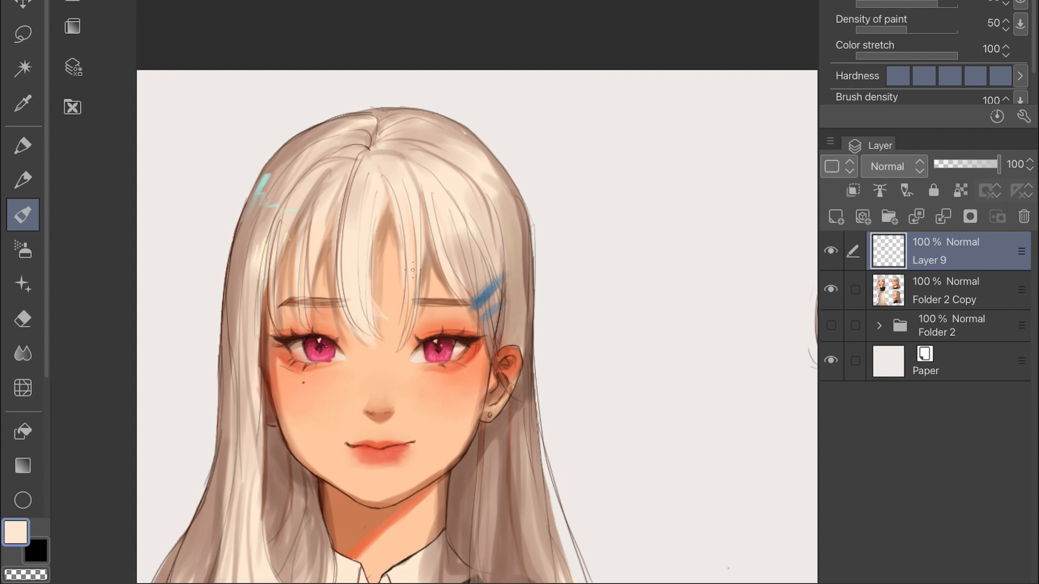
drag(406, 279, 385, 317)
scroll(412, 270, down, 2)
scroll(413, 270, up, 2)
scroll(403, 224, up, 2)
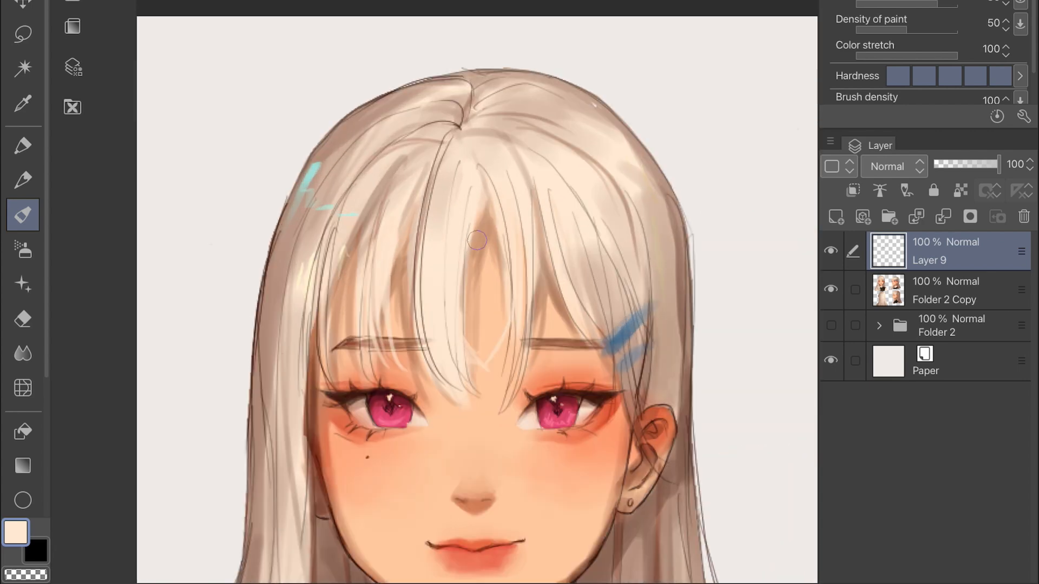
drag(414, 157, 373, 284)
drag(418, 162, 399, 248)
scroll(476, 292, down, 3)
Paint cream highlights along the crown and upper hair contour of the side view
drag(638, 487, 315, 103)
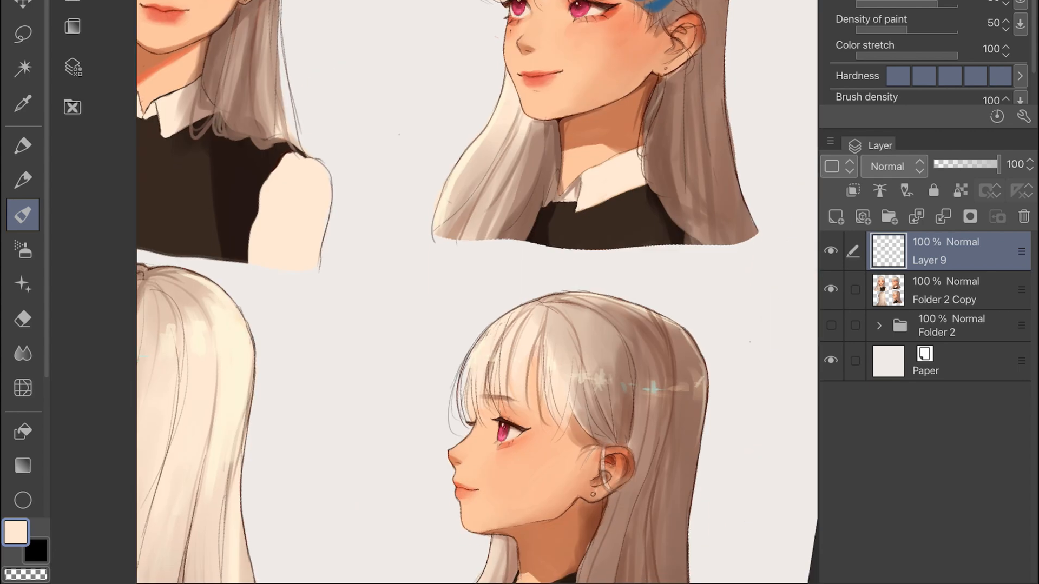
drag(586, 330, 605, 354)
scroll(476, 292, down, 5)
scroll(476, 292, up, 6)
drag(495, 284, 456, 329)
drag(492, 283, 515, 295)
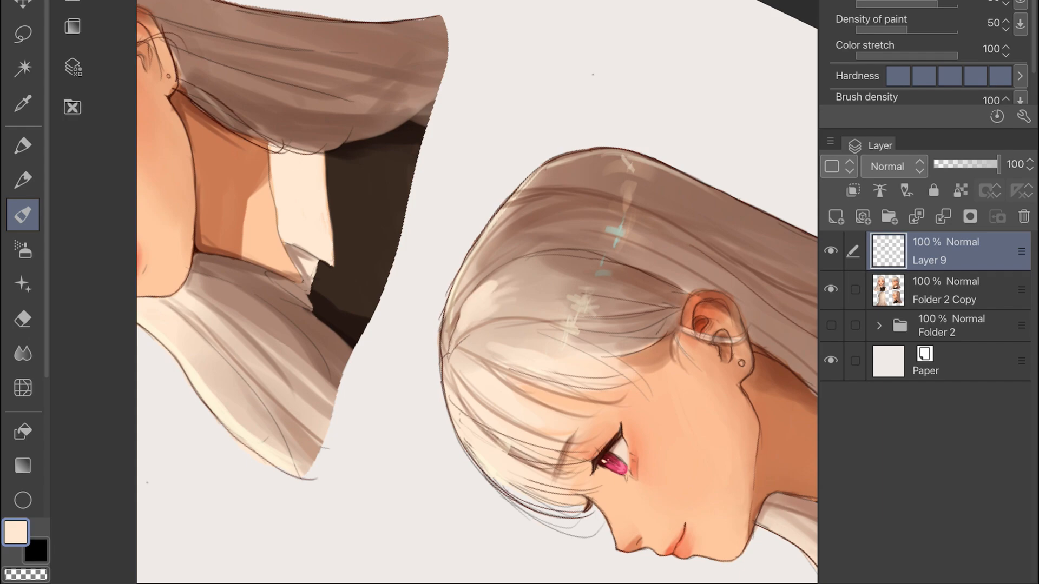
drag(452, 312, 495, 244)
scroll(476, 292, down, 3)
drag(411, 308, 438, 270)
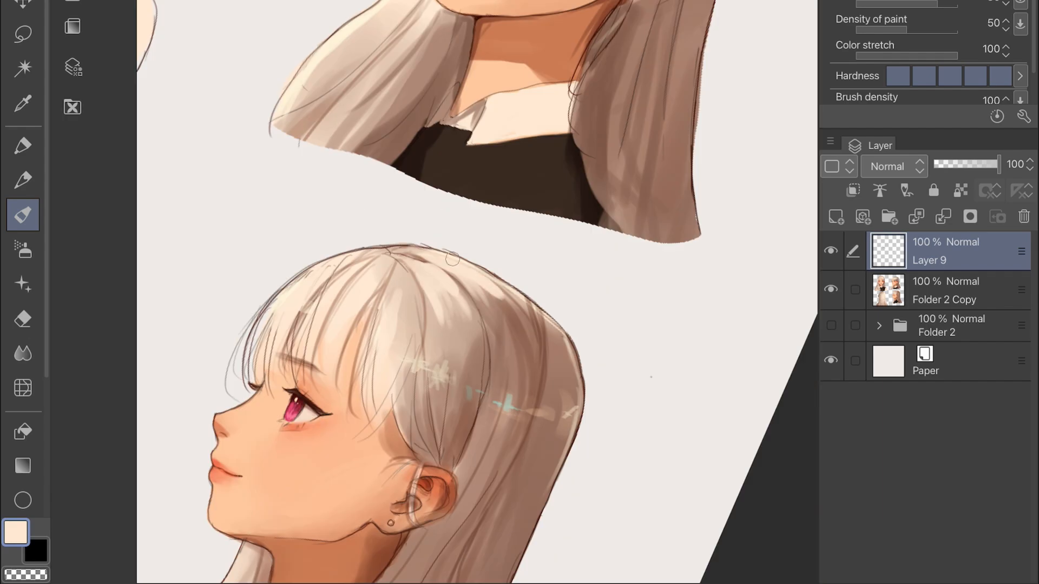
Extend the cream highlight strands from the side view's parting across the top of the head
scroll(476, 292, up, 4)
mouse_move(466, 305)
mouse_down()
mouse_move(444, 340)
mouse_move(381, 344)
mouse_up()
scroll(476, 292, down, 5)
scroll(476, 292, up, 3)
scroll(476, 292, down, 1)
scroll(476, 292, up, 1)
drag(506, 306, 425, 318)
Define the strands at the side view's crown with brown strokes
scroll(476, 292, down, 5)
scroll(504, 323, up, 6)
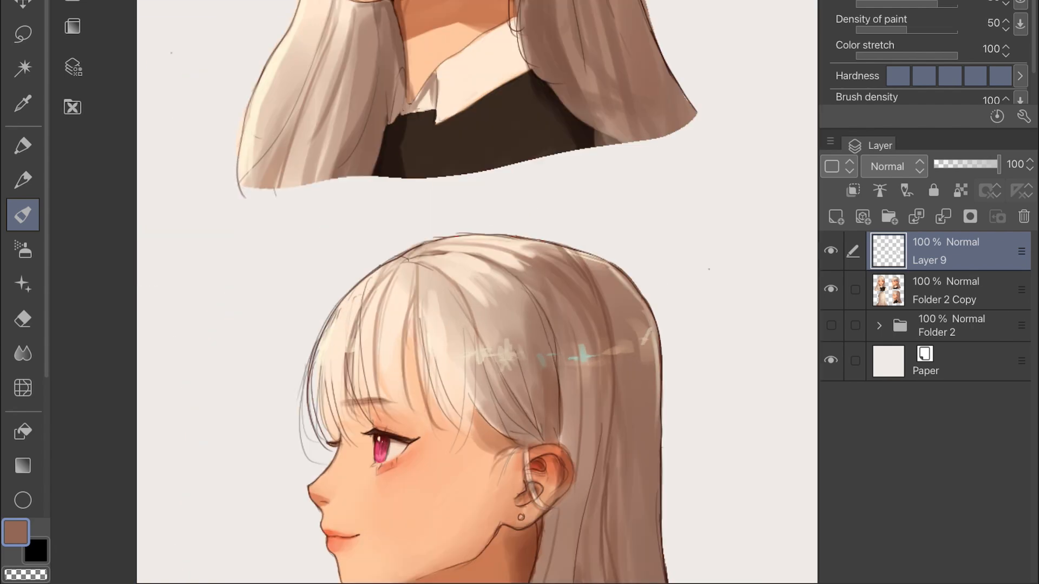
drag(560, 267, 533, 289)
drag(427, 273, 465, 257)
scroll(476, 292, down, 5)
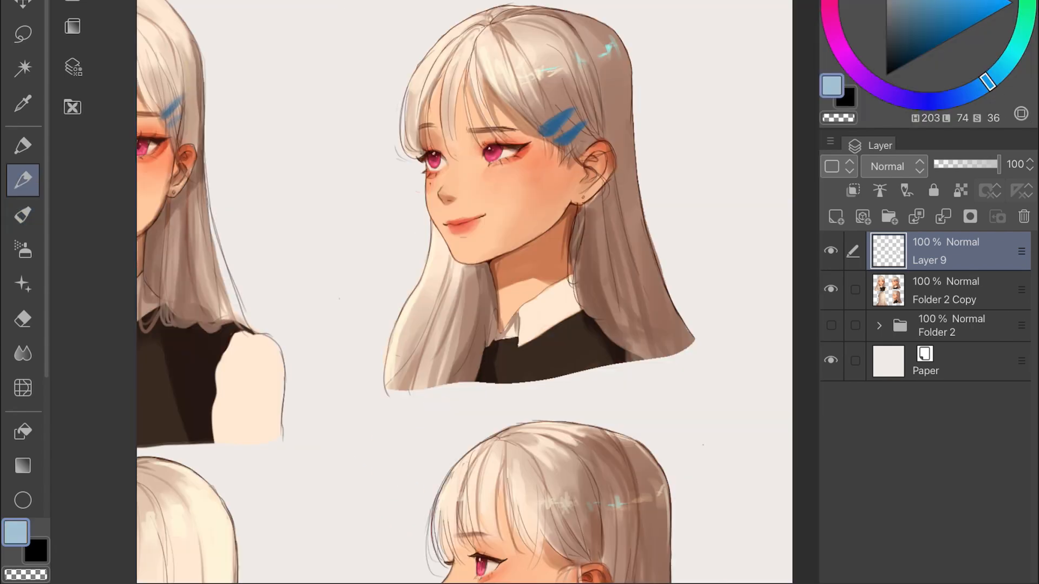
Repaint the hair clips of the front and three-quarter views in teal and add matching clips to the side view
click(908, 1)
scroll(502, 131, up, 3)
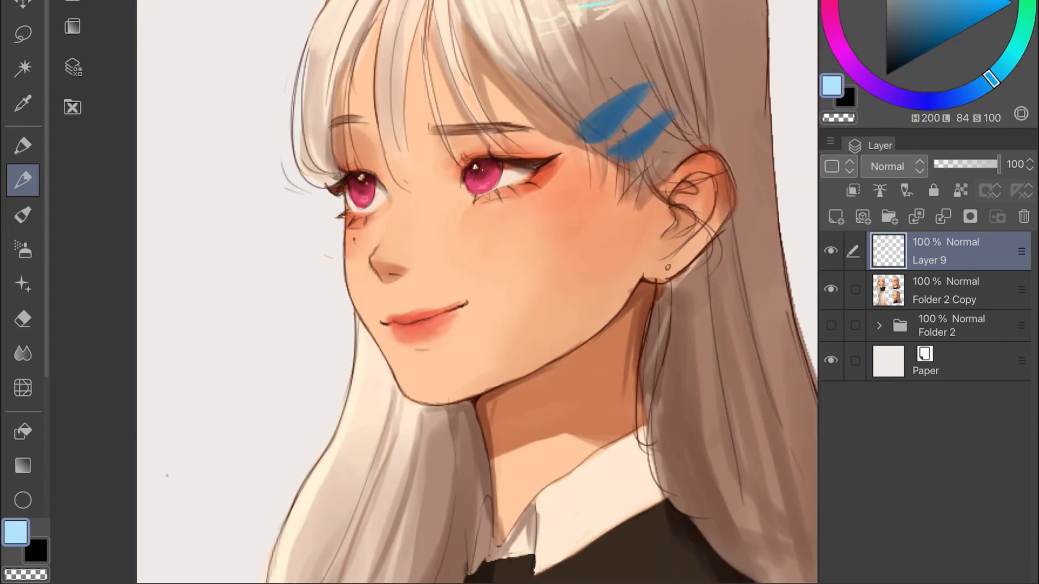
click(23, 215)
click(1007, 62)
mouse_move(625, 146)
mouse_down()
mouse_move(664, 120)
mouse_move(622, 152)
mouse_up()
key(ctrl+z)
click(945, 1)
drag(628, 100, 589, 130)
scroll(476, 292, down, 5)
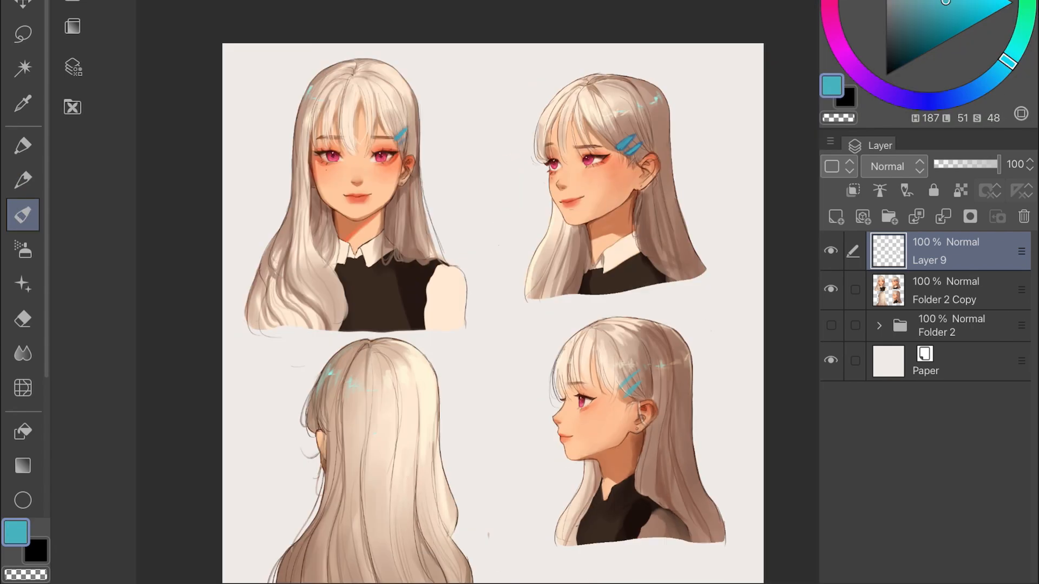
Outline the three-quarter view's upper hair clip with dark teal and navy pen lines
scroll(476, 292, up, 4)
click(909, 46)
click(23, 104)
click(23, 146)
click(178, 1)
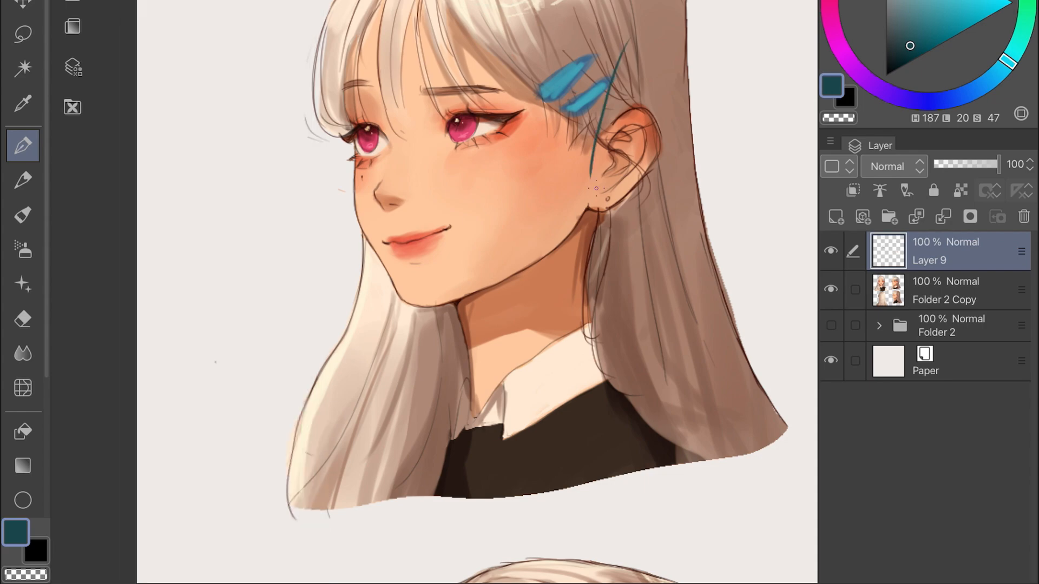
scroll(476, 292, up, 3)
click(999, 70)
click(909, 1)
scroll(476, 292, up, 3)
click(945, 1)
click(976, 89)
mouse_move(586, 278)
mouse_down()
mouse_move(649, 276)
mouse_move(671, 216)
mouse_move(639, 281)
mouse_up()
click(907, 54)
click(909, 1)
Try a navy outline on the three-quarter view's lower hair clip and short crossbars over the upper one
scroll(508, 278, down, 5)
scroll(522, 282, up, 5)
drag(594, 308, 703, 237)
drag(552, 273, 643, 200)
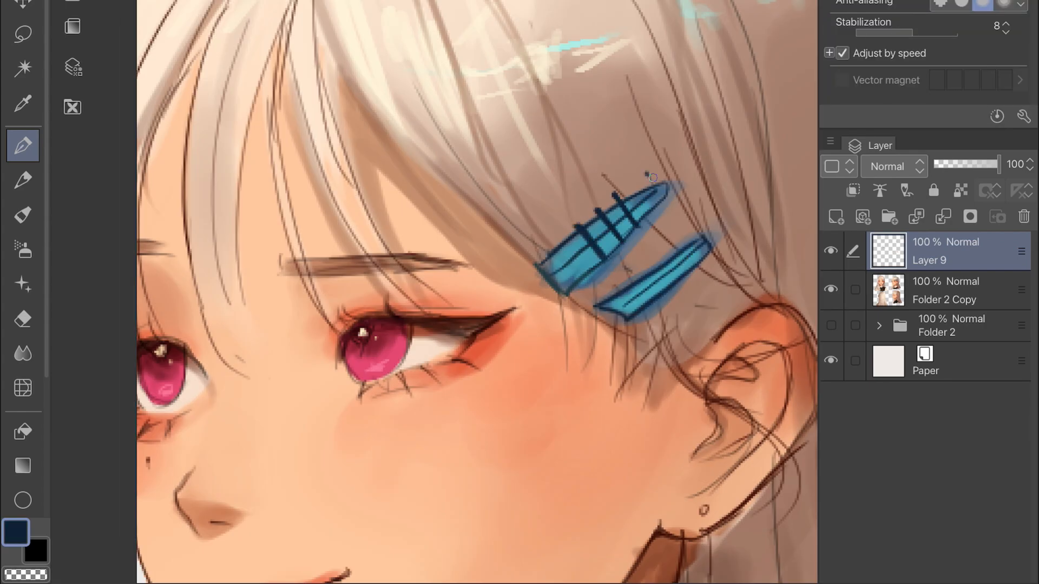
scroll(622, 243, down, 6)
scroll(519, 270, up, 6)
Undo the crossbars on the upper hair clip and the outline strokes on the lower one
key(ctrl+z)
key(ctrl+z)
key(ctrl+z)
key(ctrl+z)
key(ctrl+z)
key(ctrl+z)
Draw diagonal navy stripes across the three-quarter view's hair clips
drag(507, 251, 477, 304)
drag(537, 231, 504, 297)
drag(583, 212, 521, 278)
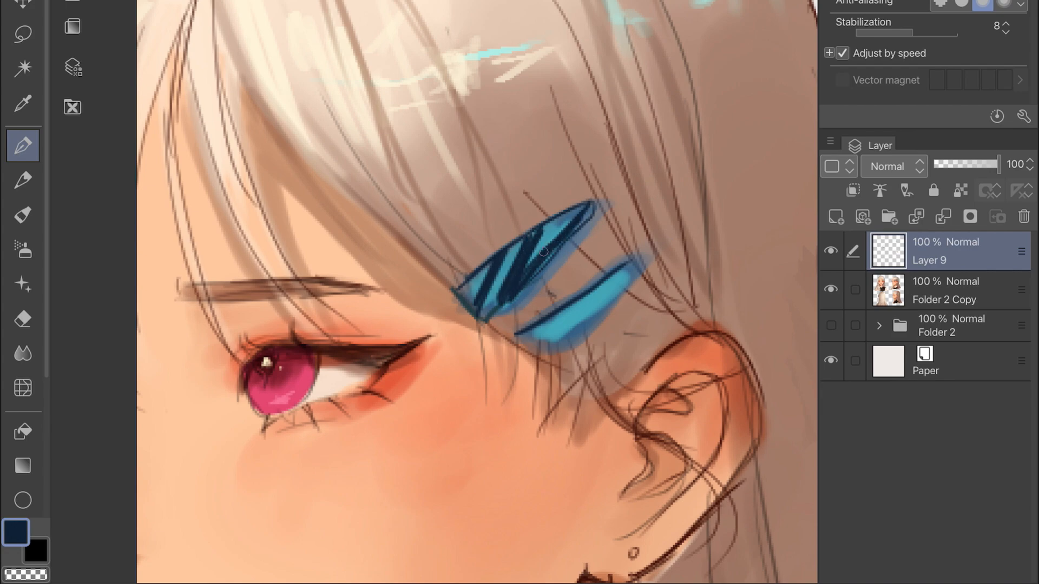
scroll(543, 251, down, 6)
scroll(563, 229, up, 5)
scroll(523, 287, down, 5)
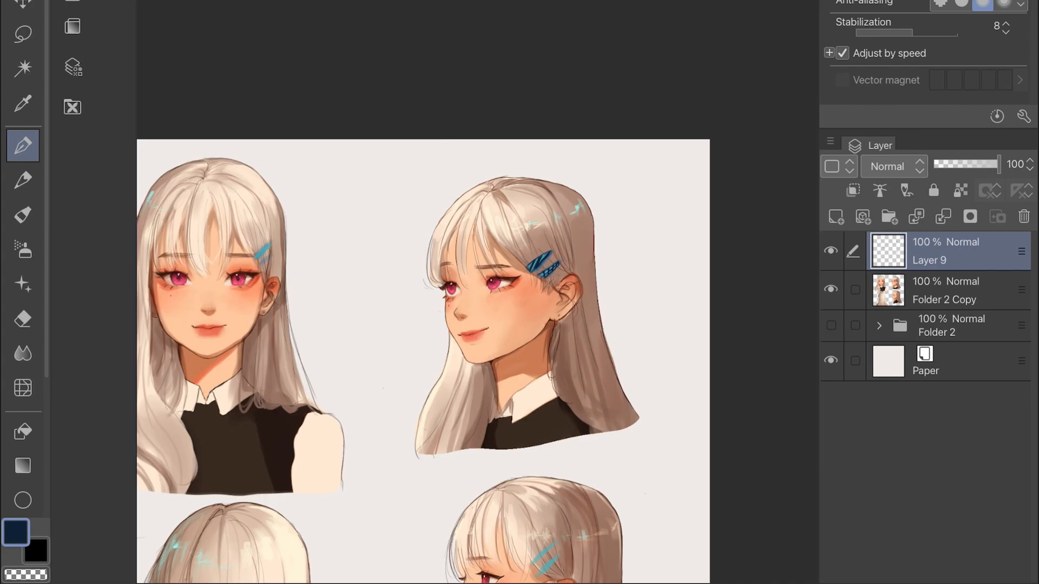
Draw a thin navy beaded pin beneath the hair clips on the front view and the three-quarter view
scroll(303, 249, up, 6)
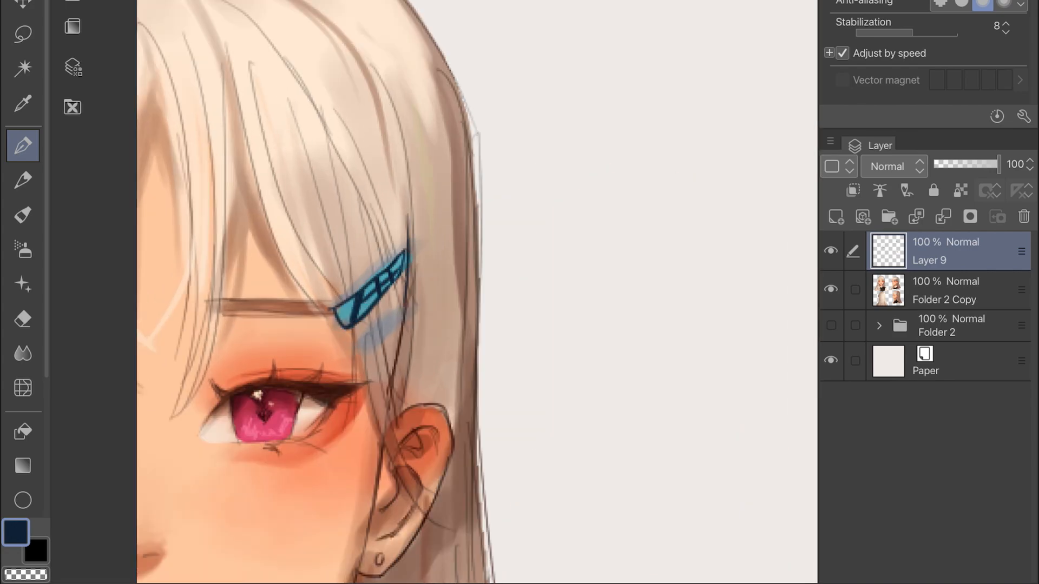
drag(393, 323, 426, 297)
click(395, 325)
click(417, 302)
scroll(411, 292, down, 5)
scroll(487, 281, up, 6)
click(490, 387)
click(520, 356)
scroll(487, 303, down, 3)
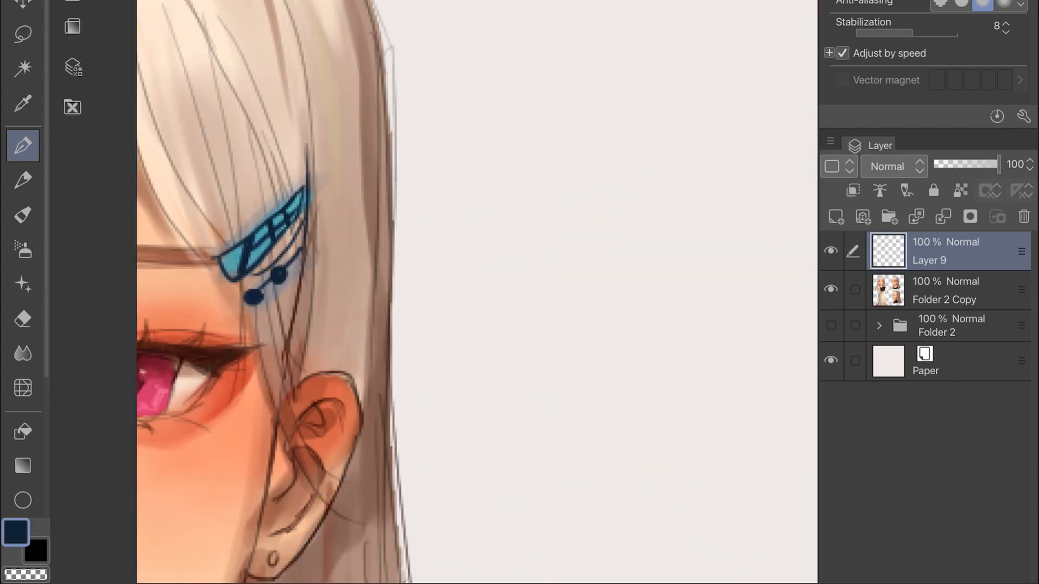
scroll(487, 302, down, 5)
scroll(451, 348, up, 6)
scroll(381, 405, down, 5)
scroll(411, 125, up, 4)
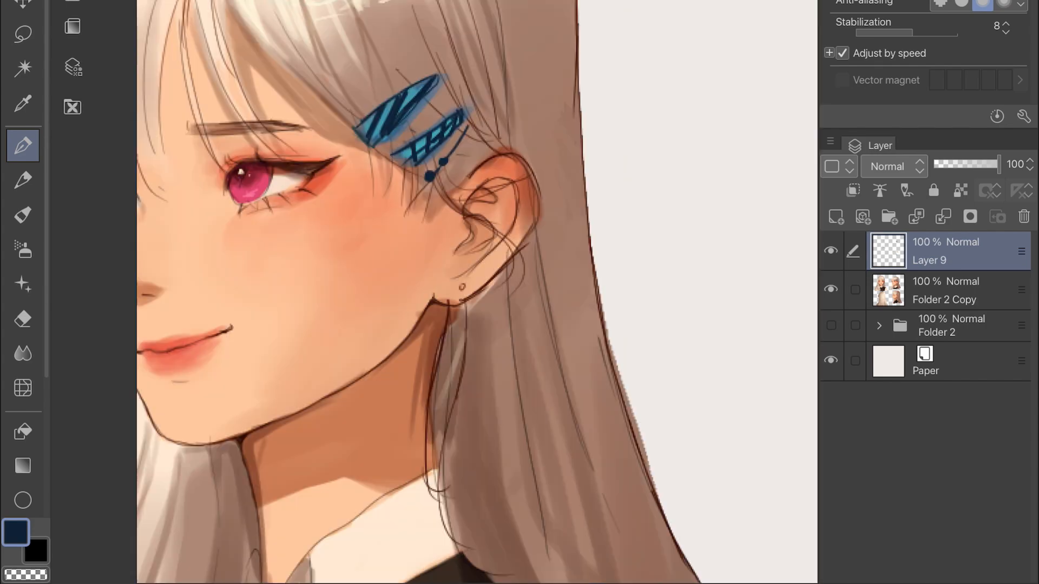
Sample the clip blue and paint the profile view's upper hair clip with it
alt+click(411, 117)
scroll(411, 124, down, 5)
scroll(432, 346, up, 5)
scroll(433, 346, down, 5)
scroll(417, 346, up, 6)
drag(381, 379, 412, 342)
scroll(412, 342, down, 5)
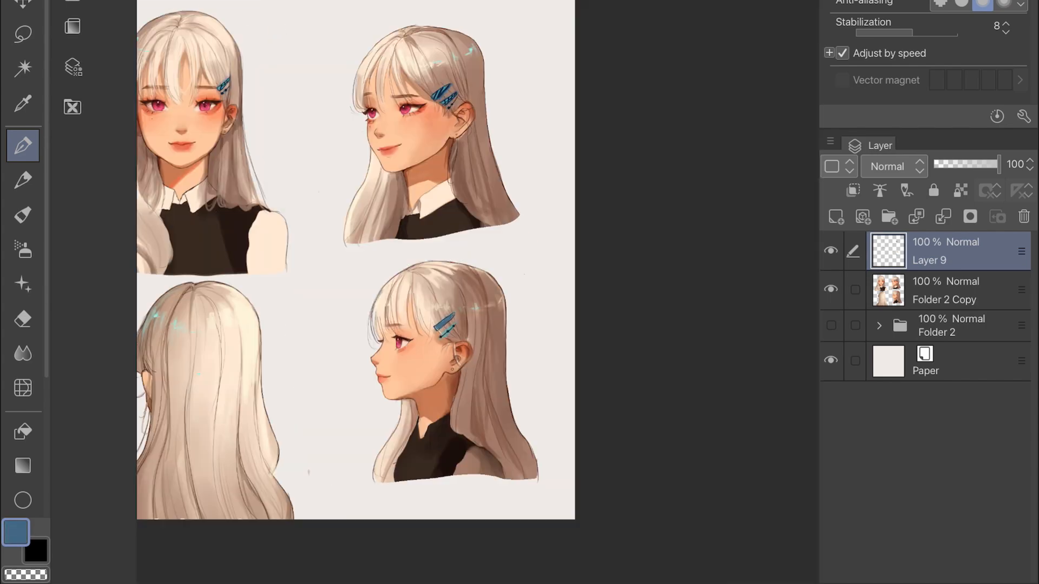
Outline the profile view's upper hair clip in sampled navy and draw a beaded line along the lower one
scroll(436, 100, up, 4)
alt+click(436, 100)
scroll(436, 100, down, 4)
scroll(433, 300, up, 6)
drag(381, 262, 440, 223)
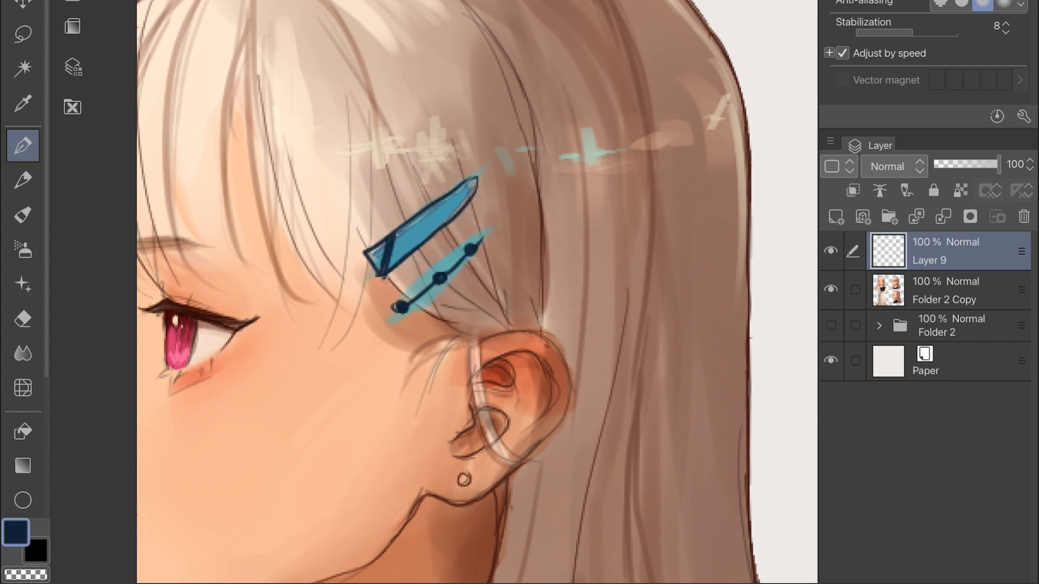
Compare the drawing with Layer 9 hidden and shown, and draw diagonal navy stripes across the profile view's upper hair clip
scroll(384, 279, down, 6)
click(831, 250)
scroll(406, 244, up, 2)
click(830, 250)
scroll(406, 243, down, 3)
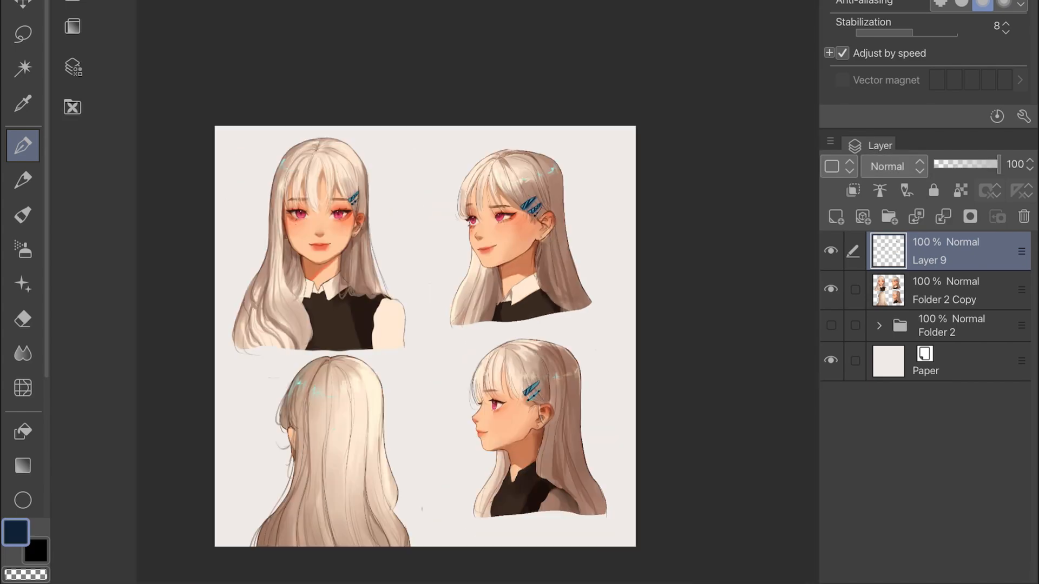
scroll(528, 393, up, 8)
drag(627, 300, 653, 251)
scroll(541, 298, down, 7)
Choose a dark reddish brown and draw long fine strand lines through the profile view's bangs
scroll(525, 297, up, 4)
alt+click(557, 378)
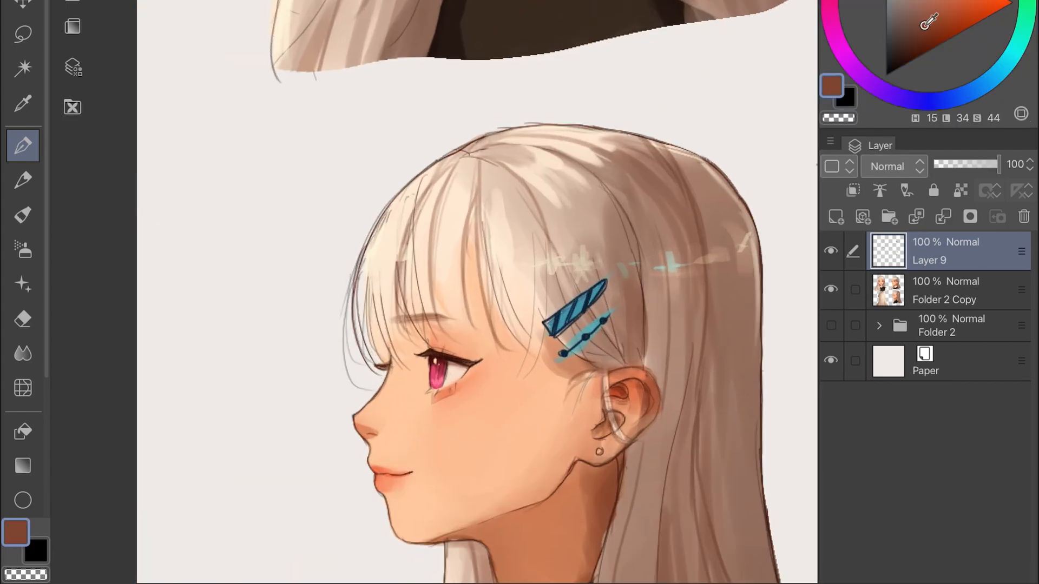
click(932, 37)
scroll(451, 211, down, 1)
scroll(457, 355, up, 2)
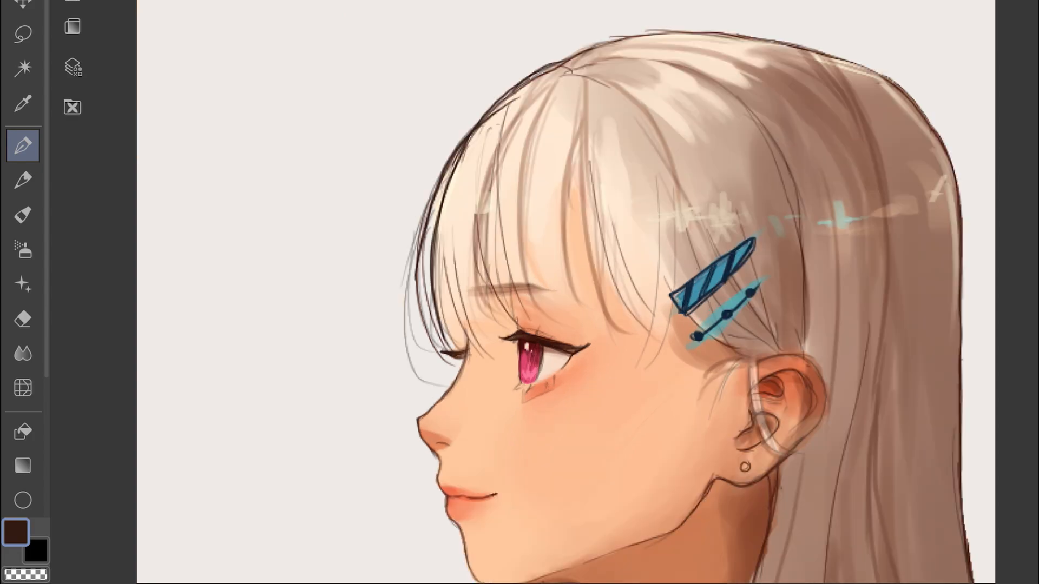
click(845, 274)
drag(595, 151, 604, 255)
key(ctrl+z)
drag(572, 157, 595, 322)
drag(533, 142, 571, 327)
scroll(566, 344, down, 1)
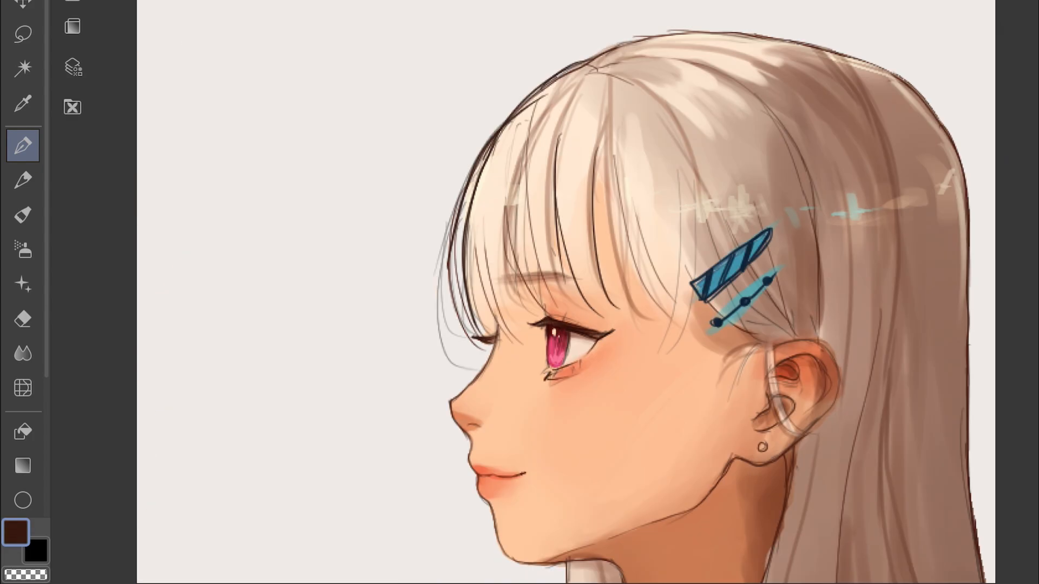
Ink the profile view's mouth line and nostril in dark brown
scroll(602, 270, up, 2)
scroll(598, 322, down, 2)
scroll(598, 321, down, 3)
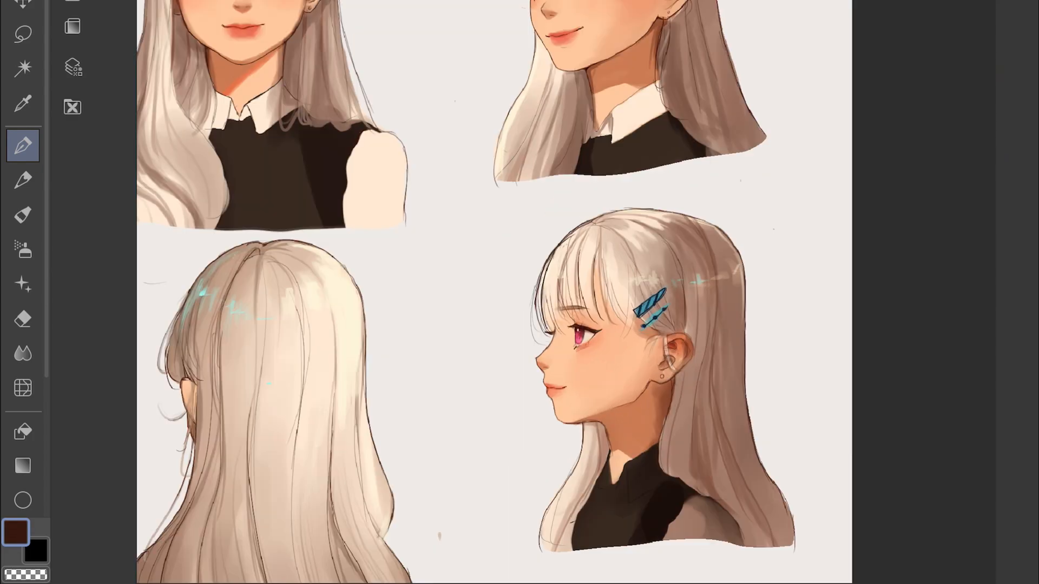
scroll(579, 330, up, 3)
scroll(579, 329, down, 3)
scroll(584, 328, up, 4)
scroll(595, 324, down, 1)
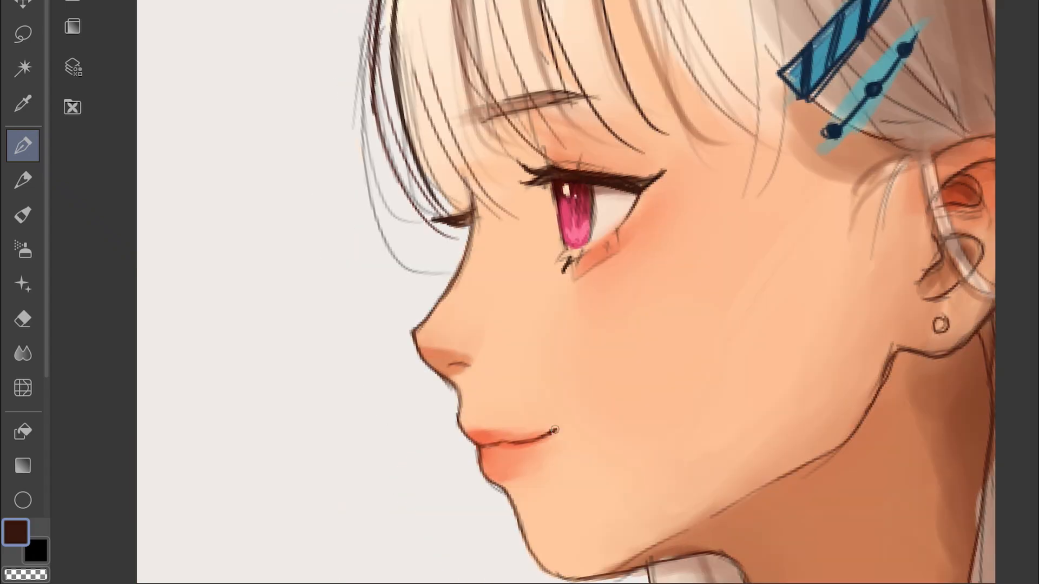
drag(481, 448, 558, 430)
scroll(574, 360, down, 3)
scroll(571, 381, up, 4)
drag(449, 348, 491, 347)
scroll(492, 347, down, 4)
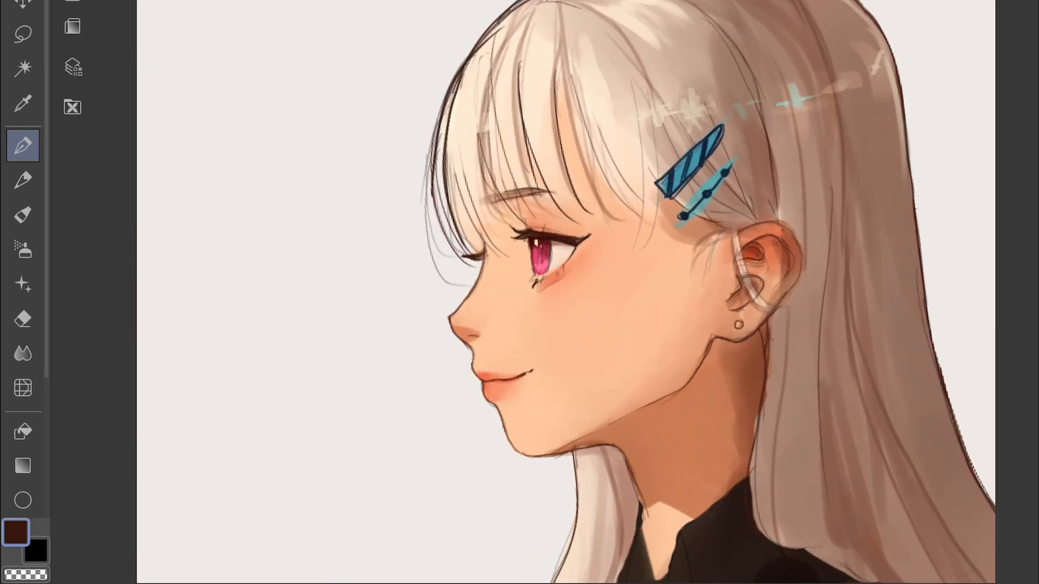
Ink the profile view's chin, lower face contour and the front hair lock by the neck in dark brown
scroll(492, 347, up, 3)
drag(513, 502, 567, 510)
scroll(539, 506, up, 1)
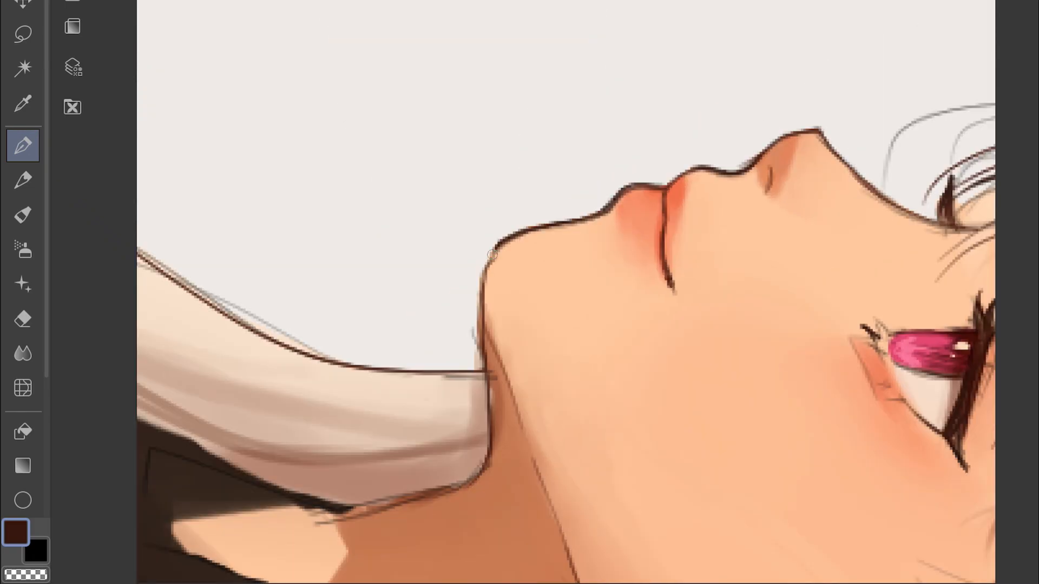
scroll(485, 413, down, 4)
drag(487, 391, 493, 506)
scroll(497, 416, up, 1)
drag(708, 119, 534, 347)
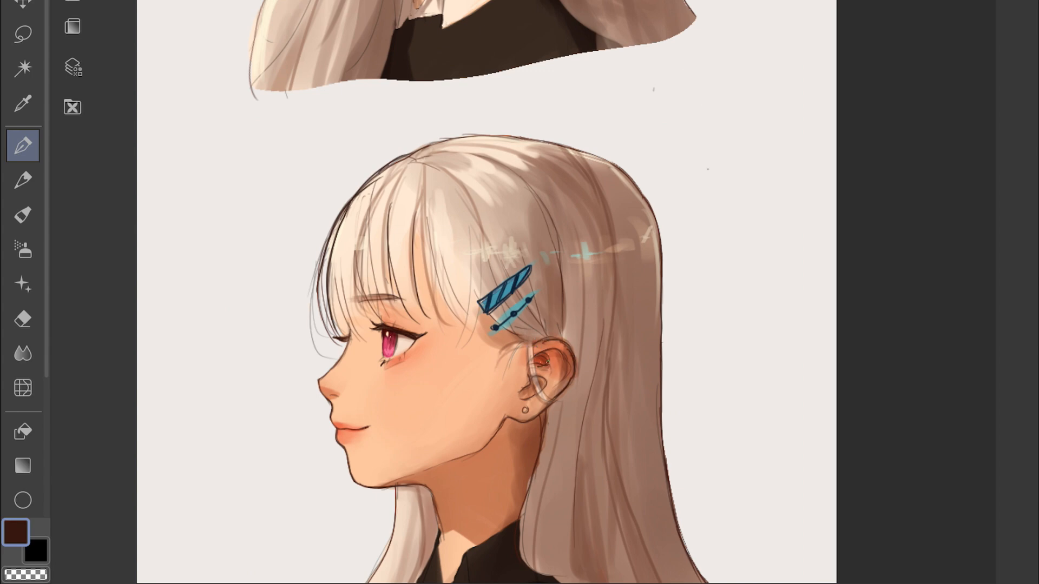
Sample a pale cream and draw fine light strands in front of the profile view's ear
scroll(432, 293, down, 1)
scroll(431, 293, up, 2)
alt+click(485, 112)
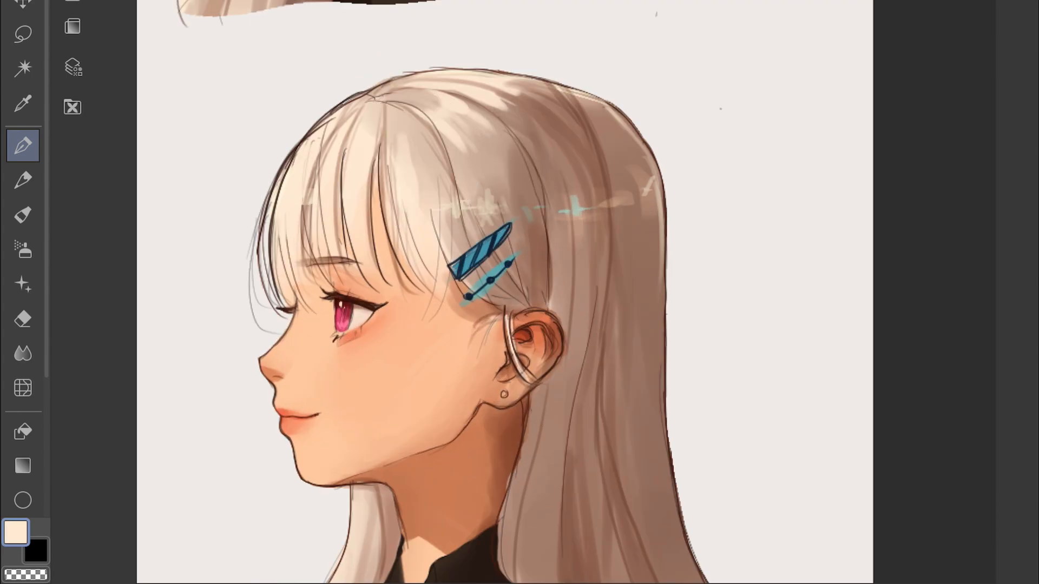
drag(506, 316, 482, 344)
scroll(495, 330, down, 1)
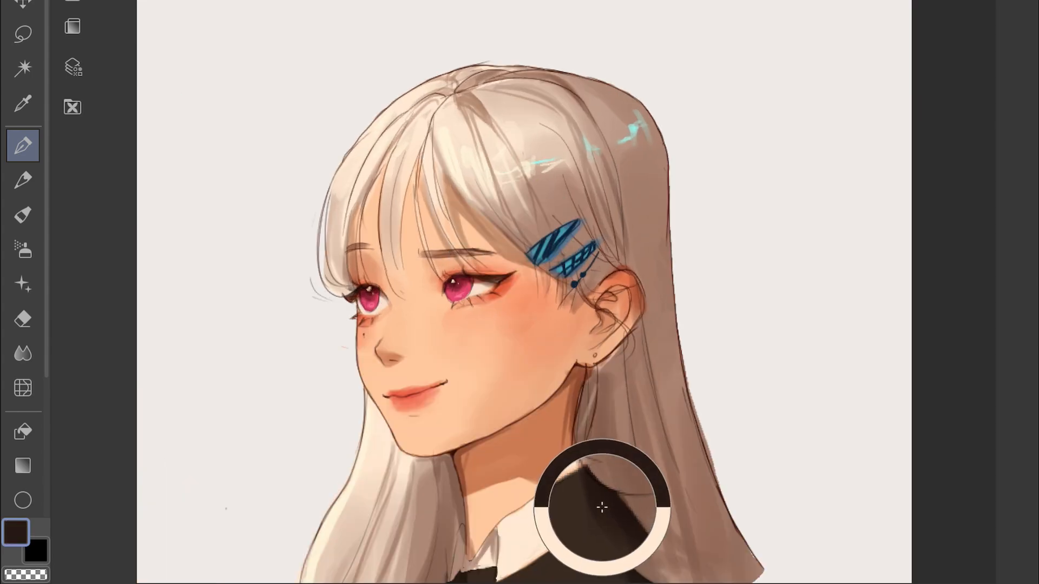
Sample a dark brown and ink the outer contour of the three-quarter view's hair beside the bangs
drag(325, 193, 400, 209)
drag(415, 185, 406, 198)
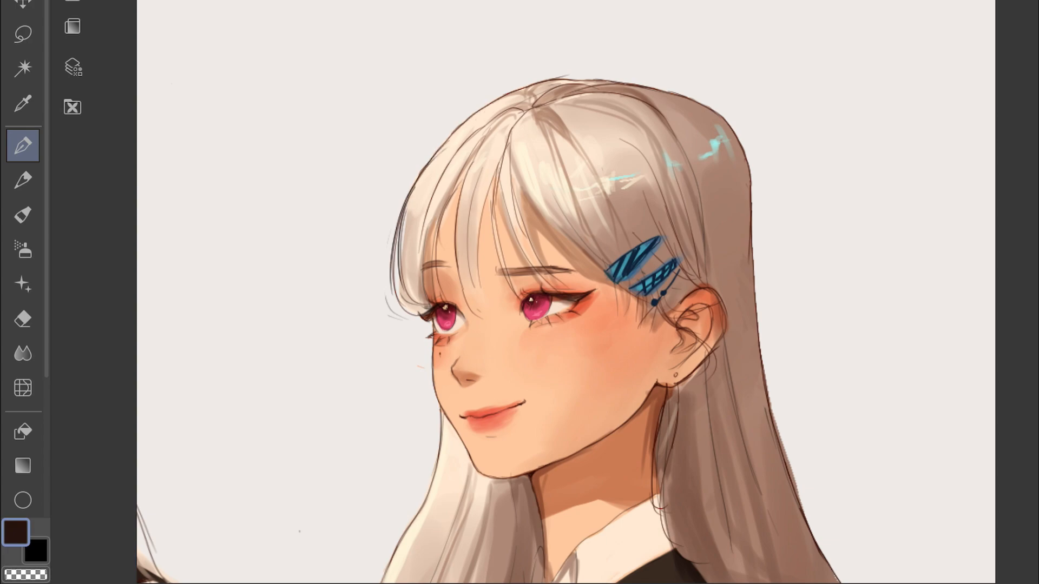
key(Tab)
key(Tab)
scroll(535, 81, up, 3)
drag(315, 264, 363, 197)
scroll(569, 79, up, 1)
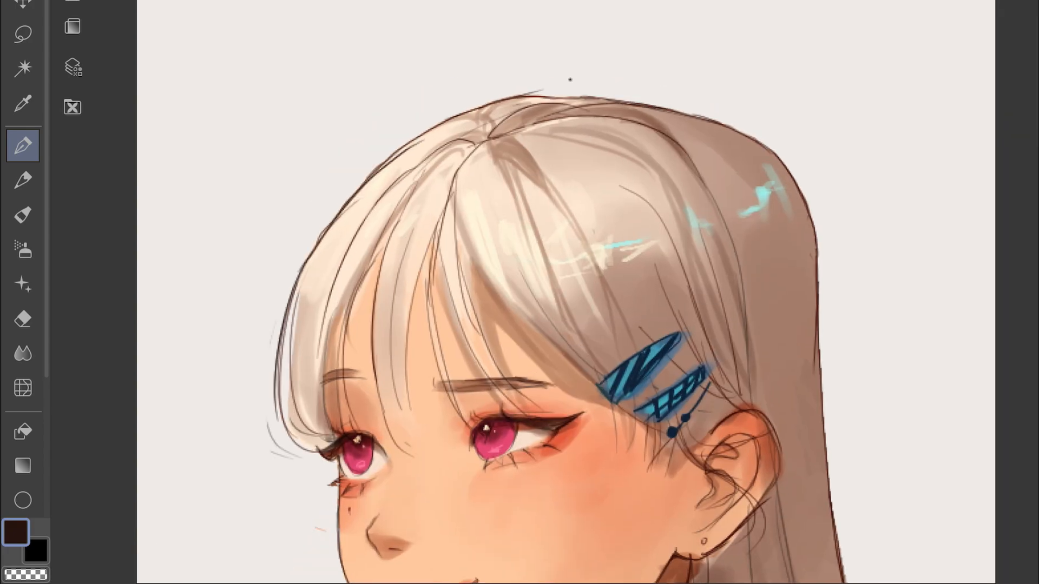
Strengthen the three-quarter view's crown, face edge and hair contour with dark brown lines
drag(486, 430, 609, 114)
scroll(547, 43, down, 1)
scroll(546, 43, up, 2)
drag(463, 138, 454, 162)
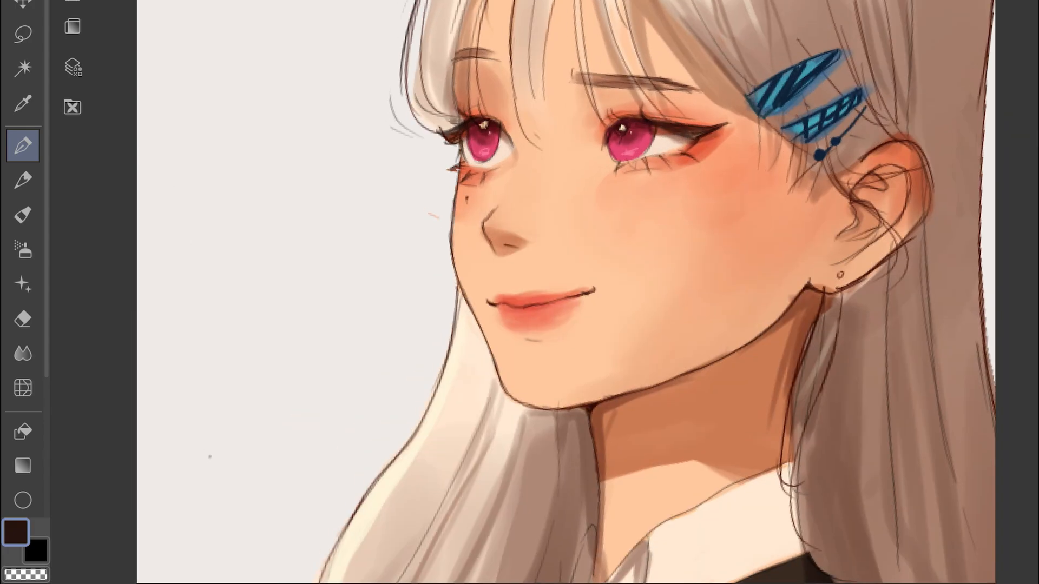
scroll(692, 226, down, 5)
drag(459, 283, 456, 347)
scroll(422, 194, up, 6)
mouse_move(501, 336)
mouse_down()
mouse_move(592, 283)
mouse_move(495, 278)
mouse_up()
scroll(495, 278, down, 1)
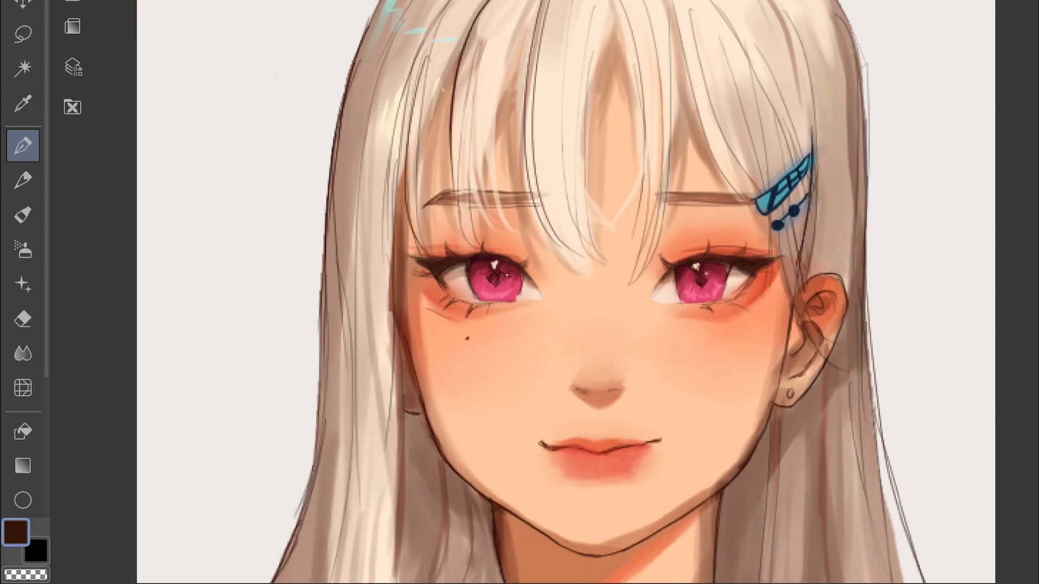
Ink the front view's nostrils and strengthen the neck and collar lines in dark brown
scroll(562, 291, down, 6)
scroll(622, 319, up, 7)
drag(595, 331, 627, 306)
scroll(610, 319, down, 4)
scroll(492, 316, up, 5)
scroll(489, 326, down, 2)
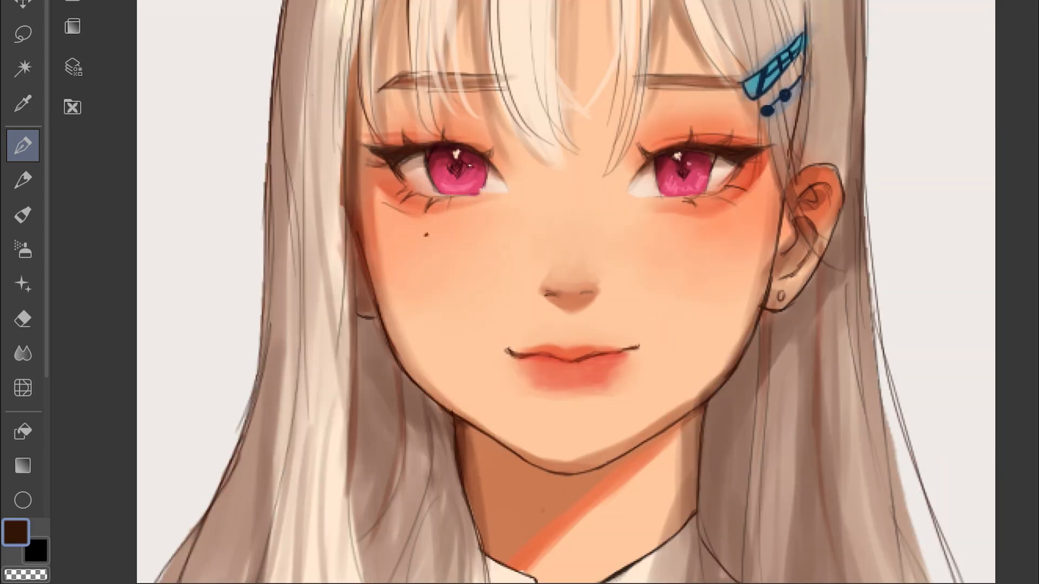
scroll(541, 303, up, 2)
scroll(541, 324, down, 5)
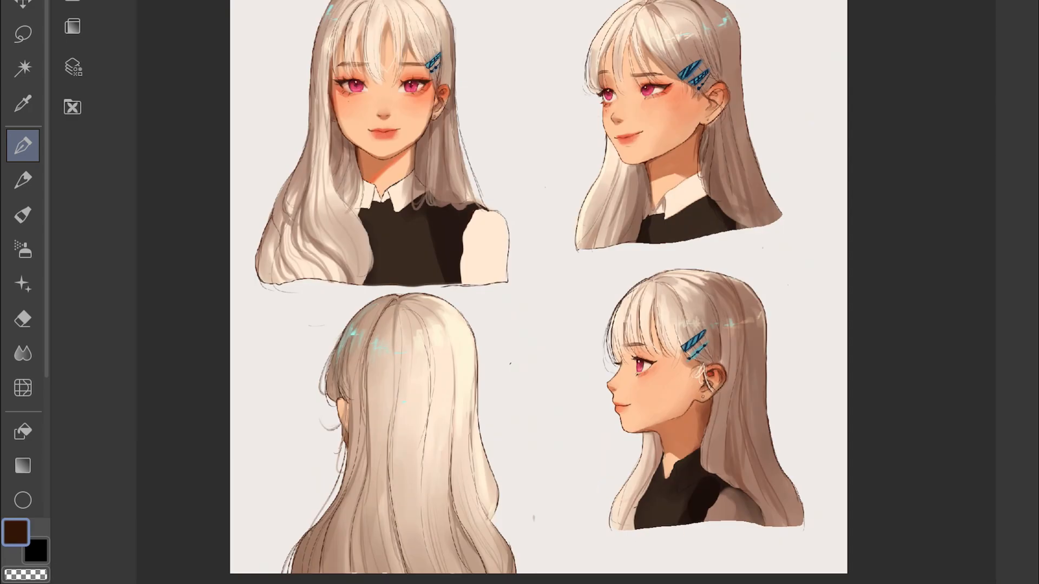
Sample a hair brown and draw a strand along the outer edge of the front view's hair
scroll(537, 26, up, 2)
alt+click(412, 19)
drag(241, 2, 208, 79)
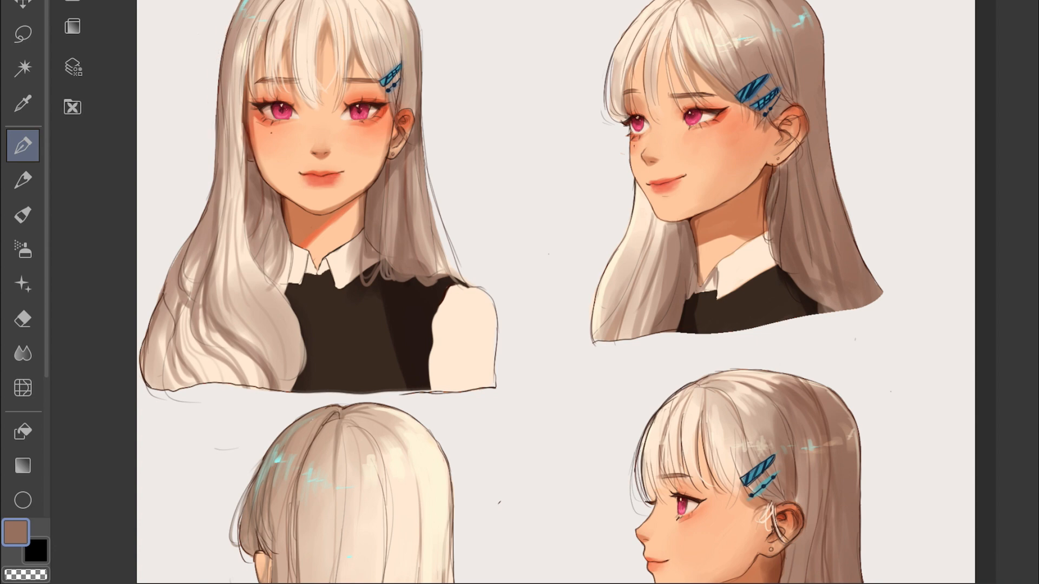
scroll(495, 95, down, 2)
scroll(940, 41, up, 3)
Sample the shaded hair brown and paint loose locks hanging over the three-quarter view's neck and collar
alt+click(534, 276)
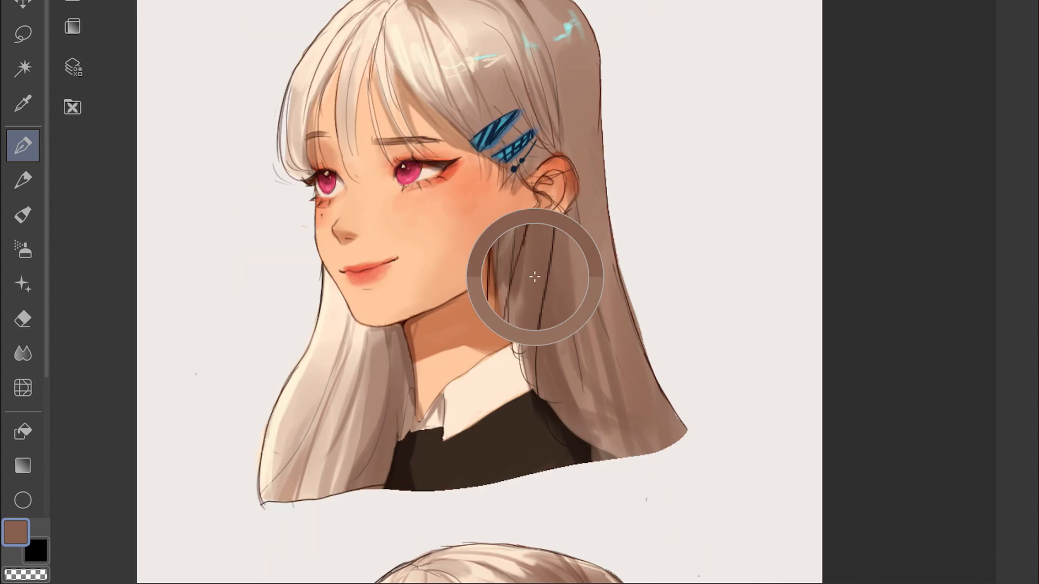
drag(512, 321, 499, 381)
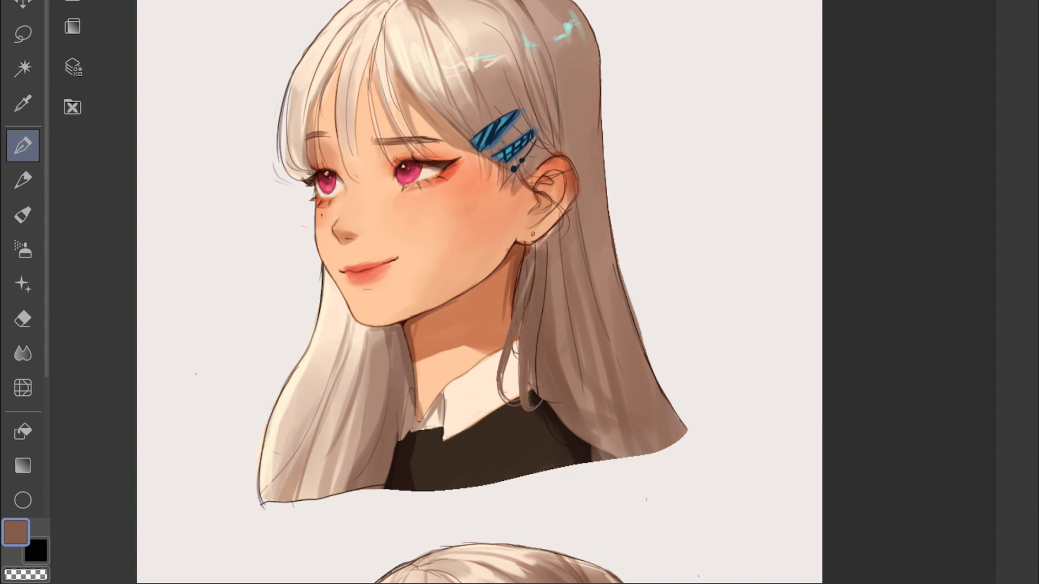
scroll(280, 33, up, 2)
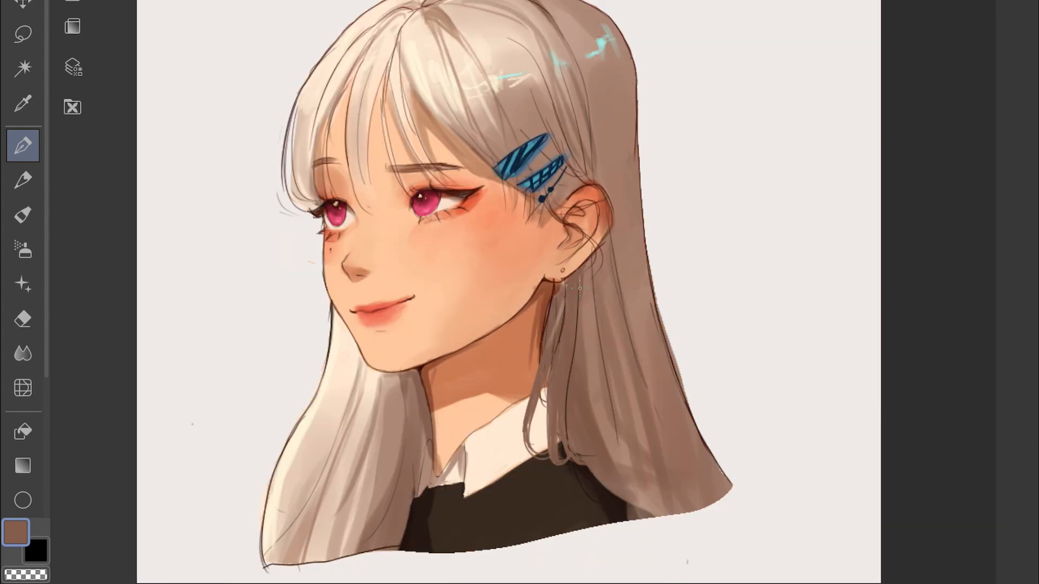
scroll(522, 236, down, 2)
scroll(563, 223, up, 2)
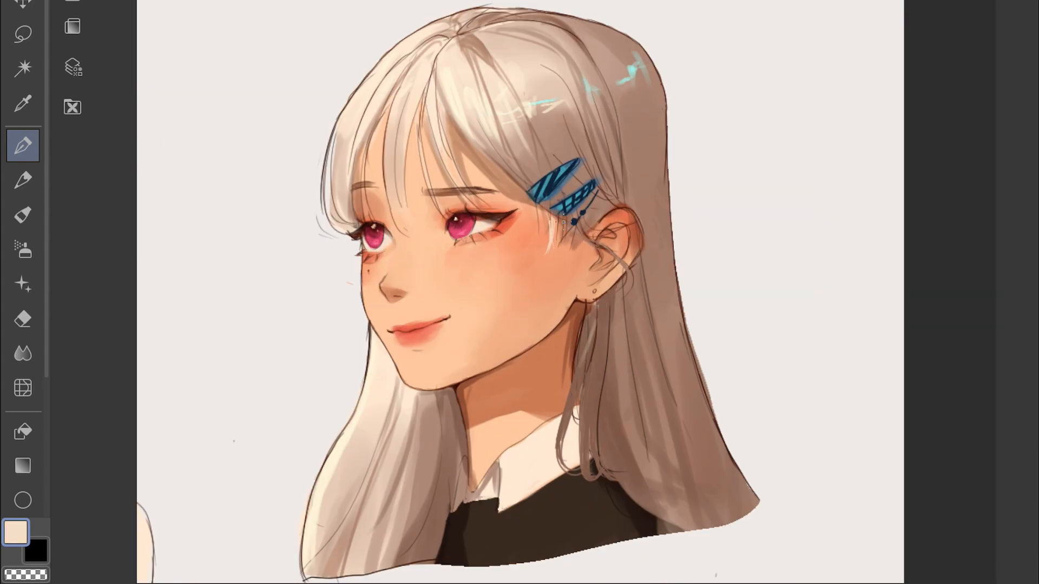
Draw pale cream wisps at the three-quarter view's temple and across the ear
drag(622, 301, 594, 243)
scroll(487, 239, up, 4)
alt+click(487, 239)
key(ctrl+at)
scroll(486, 239, down, 3)
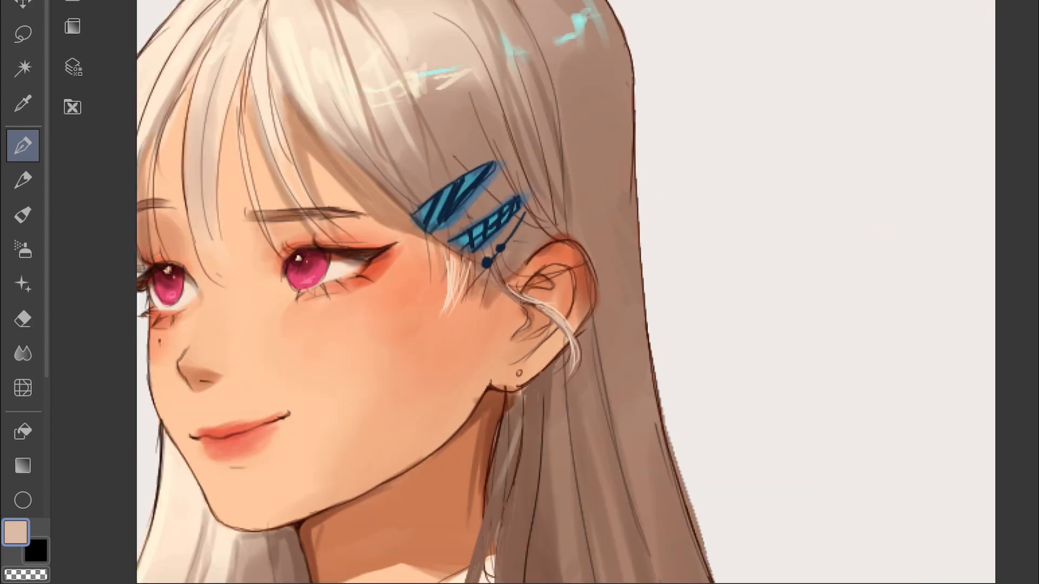
scroll(549, 270, down, 3)
drag(496, 281, 589, 268)
scroll(549, 303, up, 4)
scroll(586, 400, down, 1)
key(asciicircum)
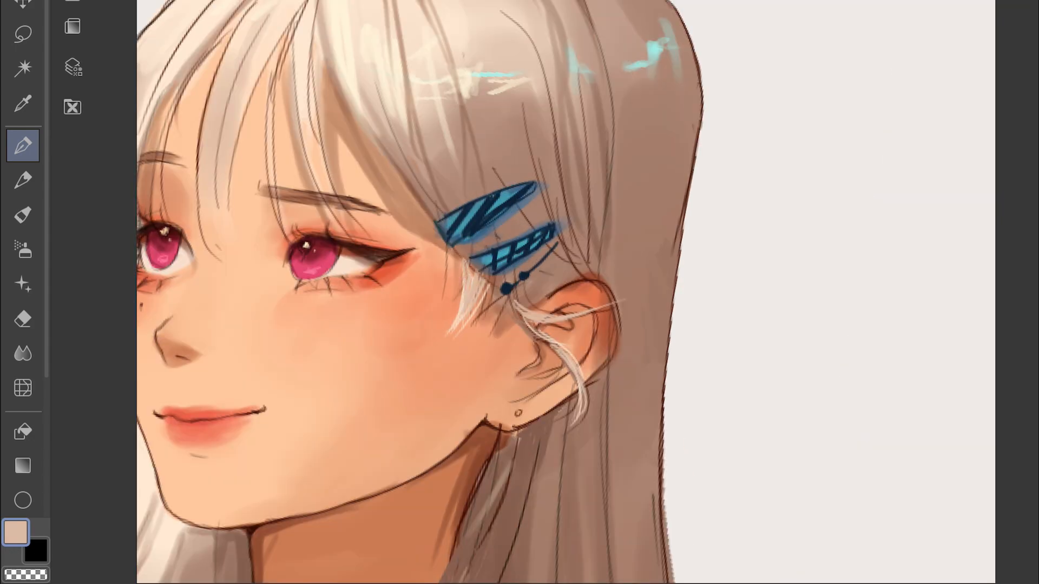
Sample a color from the bangs and draw additional strands through the three-quarter view's fringe
alt+click(338, 92)
drag(324, 45, 372, 154)
mouse_move(349, 106)
mouse_down()
mouse_move(448, 240)
mouse_move(414, 295)
mouse_up()
key(ctrl+at)
scroll(516, 250, up, 3)
scroll(516, 251, down, 5)
scroll(525, 265, up, 5)
Refine the three-quarter view's facial line art with a sampled dark reddish brown
alt+click(508, 197)
mouse_move(414, 292)
mouse_down()
mouse_move(532, 244)
mouse_move(525, 264)
mouse_up()
scroll(681, 248, up, 1)
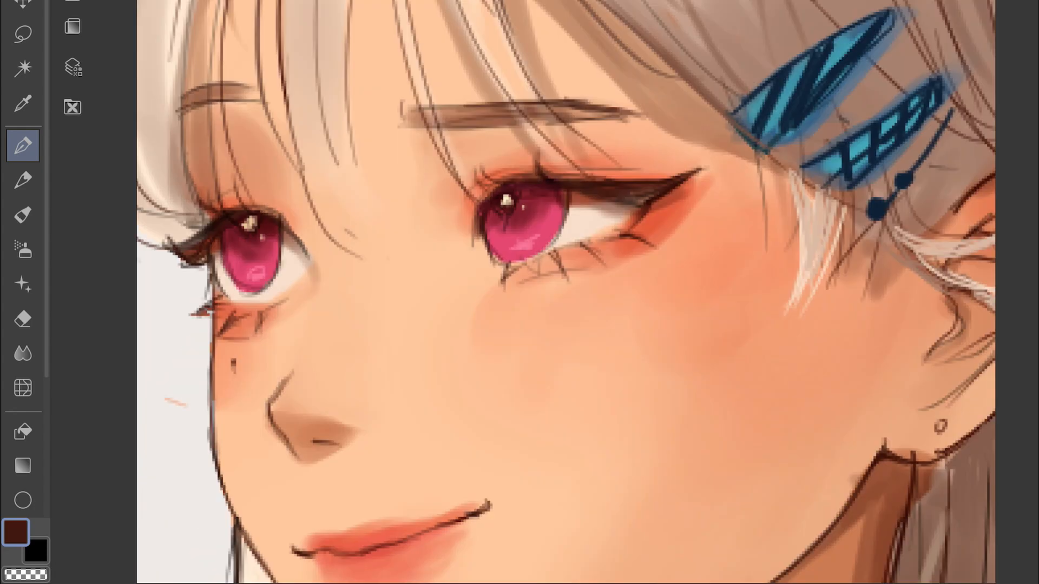
key(minus)
scroll(566, 292, down, 4)
key(asciicircum)
key(ctrl+at)
scroll(566, 292, up, 2)
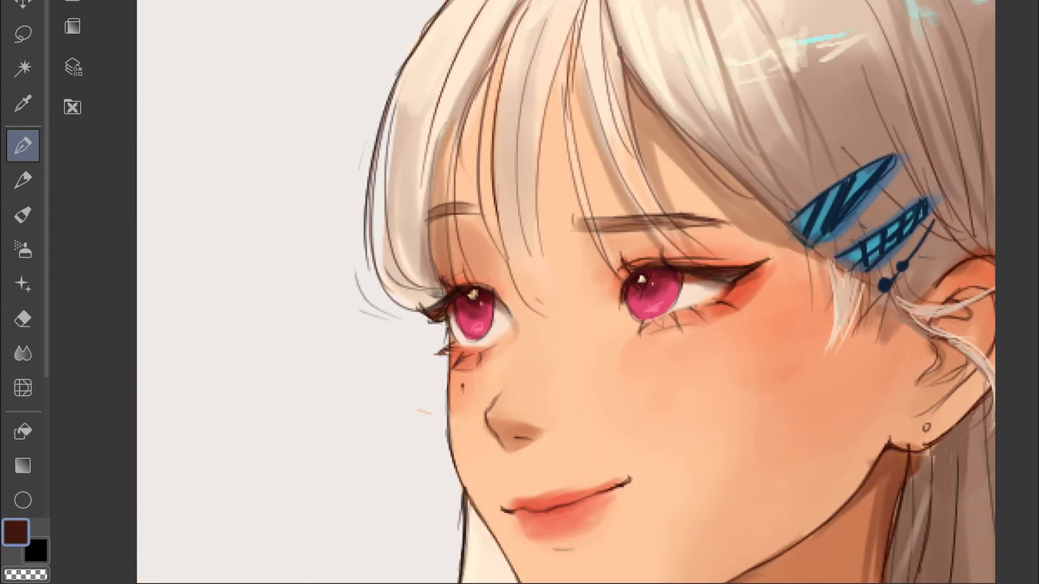
Draw loose brown flyaway strands along the outside and within the lower hair of the three-quarter view
scroll(566, 293, down, 3)
scroll(566, 325, up, 3)
scroll(541, 216, down, 3)
scroll(562, 444, up, 2)
alt+click(480, 285)
drag(456, 197, 400, 301)
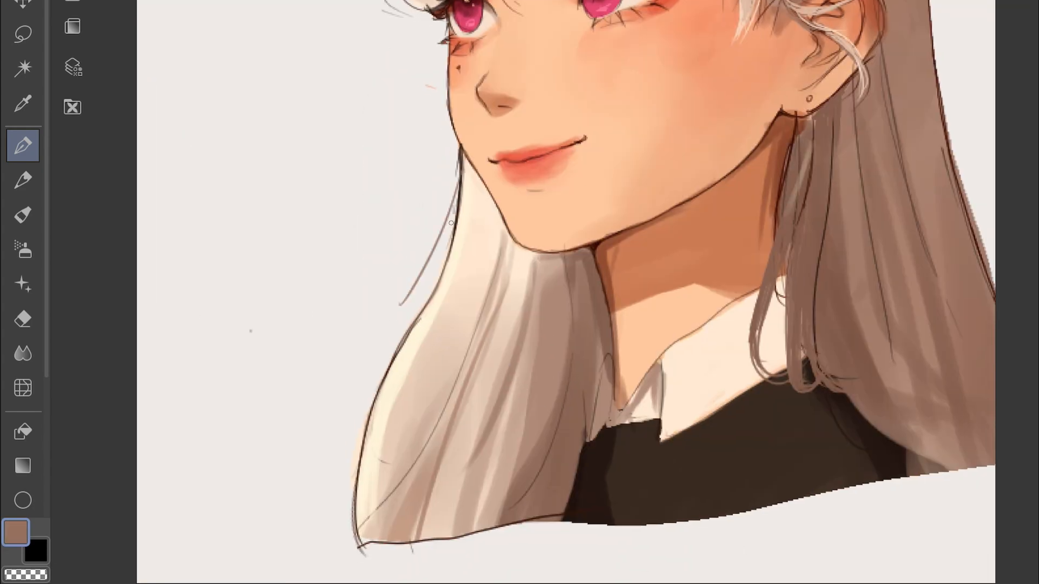
scroll(524, 284, down, 3)
mouse_move(463, 313)
mouse_down()
mouse_move(448, 370)
mouse_move(482, 381)
mouse_up()
scroll(565, 292, up, 2)
alt+click(531, 102)
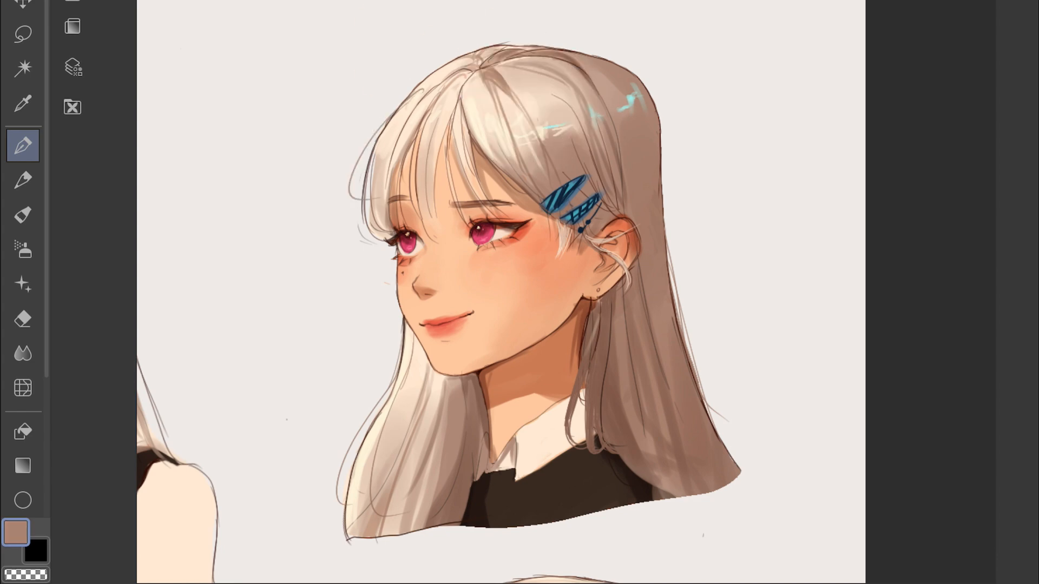
Outline the three-quarter view's collar edges with a dark brown line
scroll(513, 490, up, 4)
alt+click(514, 490)
click(803, 132)
click(844, 270)
drag(458, 430, 521, 337)
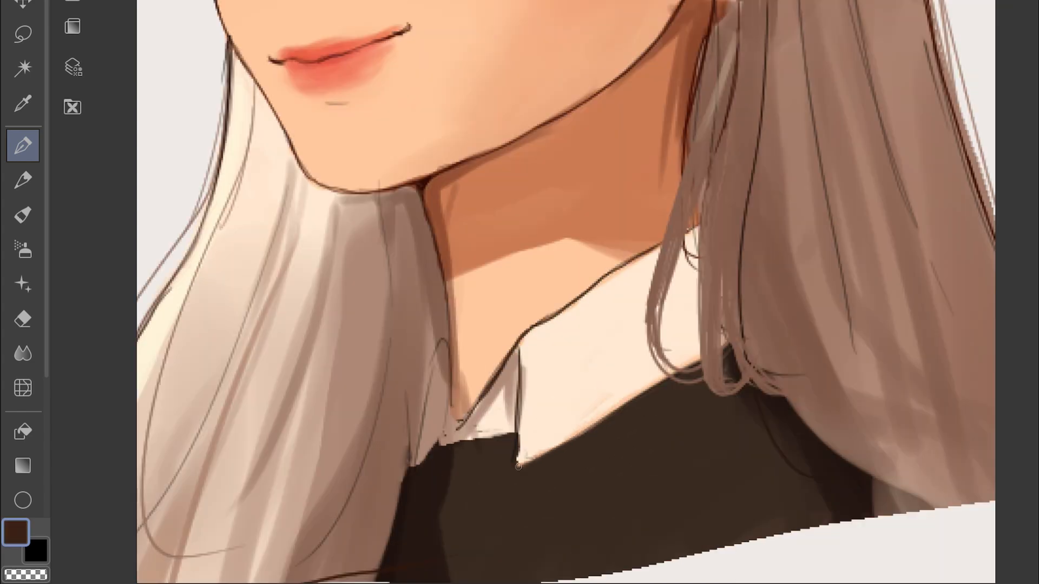
drag(519, 466, 673, 375)
Sample a dark brown from the vest and tidy the outlines of the front view's collar
scroll(565, 292, down, 3)
scroll(269, 308, up, 2)
alt+click(336, 339)
drag(336, 338, 341, 356)
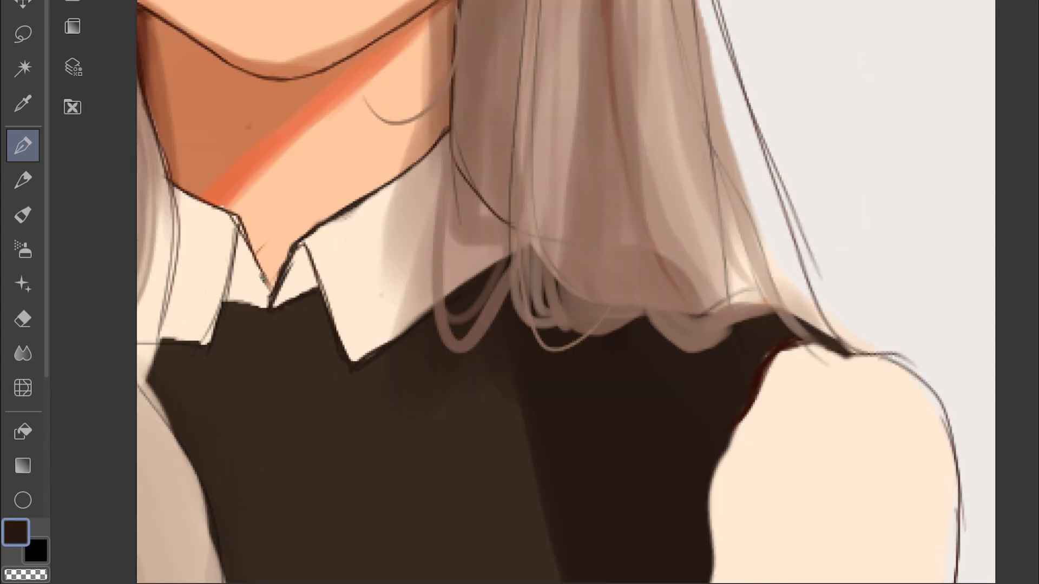
drag(254, 253, 272, 303)
drag(221, 306, 205, 346)
scroll(566, 295, down, 1)
drag(284, 205, 273, 341)
drag(271, 296, 199, 376)
Rework the line art around the three-quarter view's face with sampled cream and dark reddish brown
scroll(418, 320, down, 5)
scroll(597, 268, up, 7)
alt+click(476, 227)
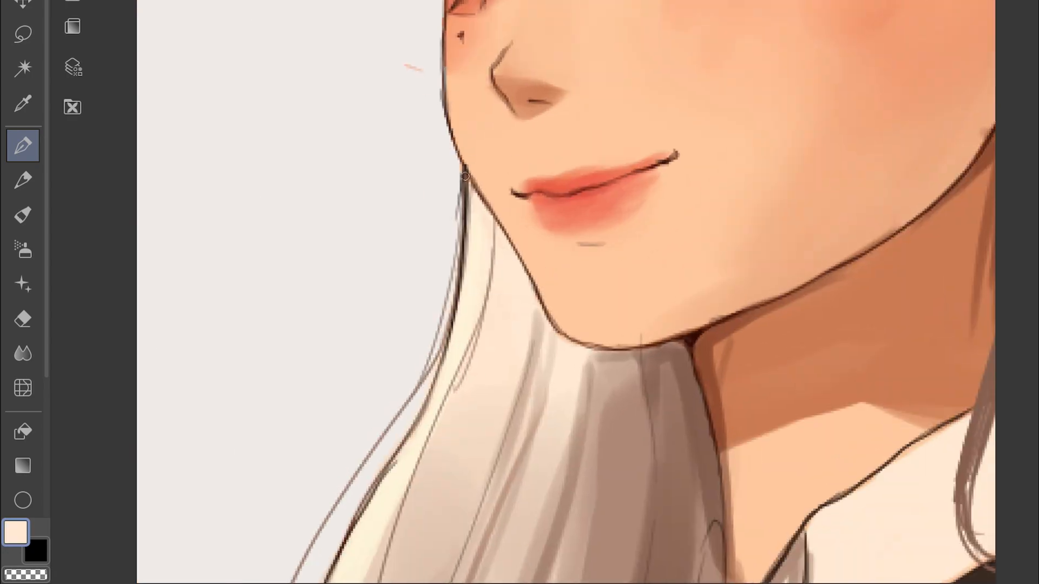
scroll(530, 455, down, 3)
alt+click(672, 69)
scroll(503, 330, up, 2)
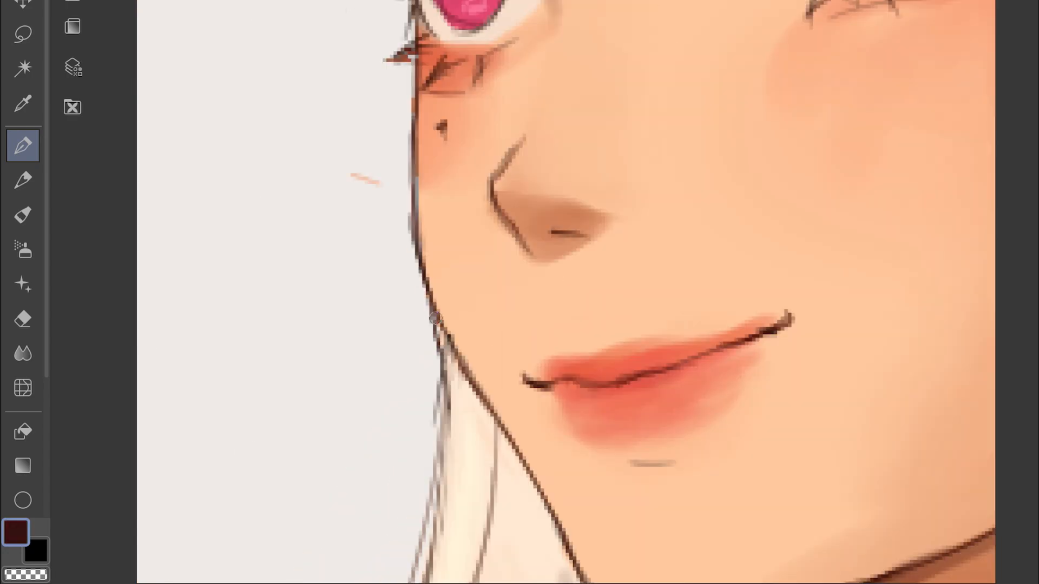
scroll(539, 280, down, 2)
scroll(539, 280, up, 3)
scroll(613, 352, down, 1)
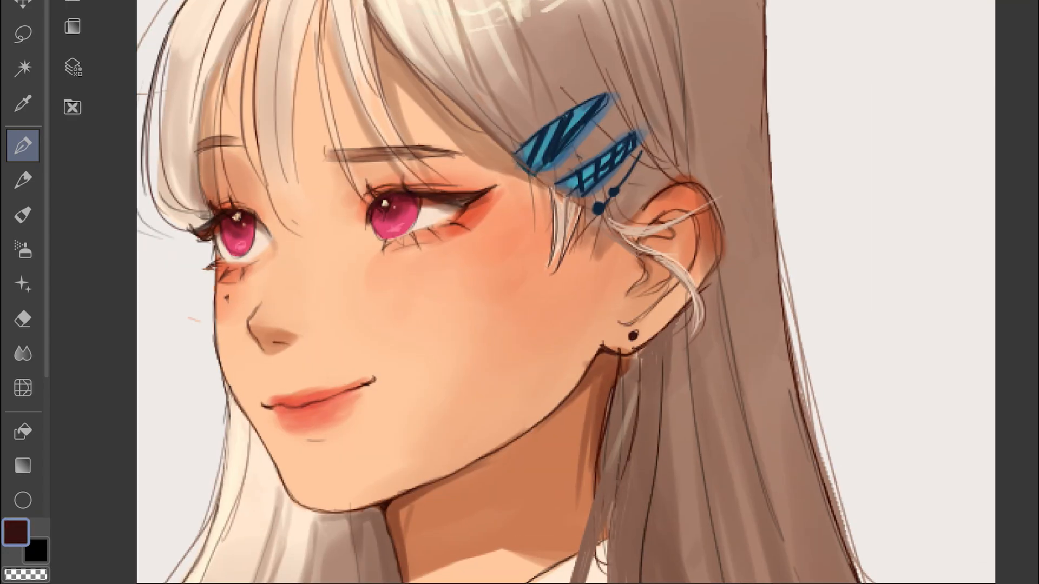
scroll(736, 212, up, 3)
drag(546, 261, 684, 196)
drag(566, 214, 618, 254)
drag(521, 282, 649, 432)
scroll(716, 324, down, 6)
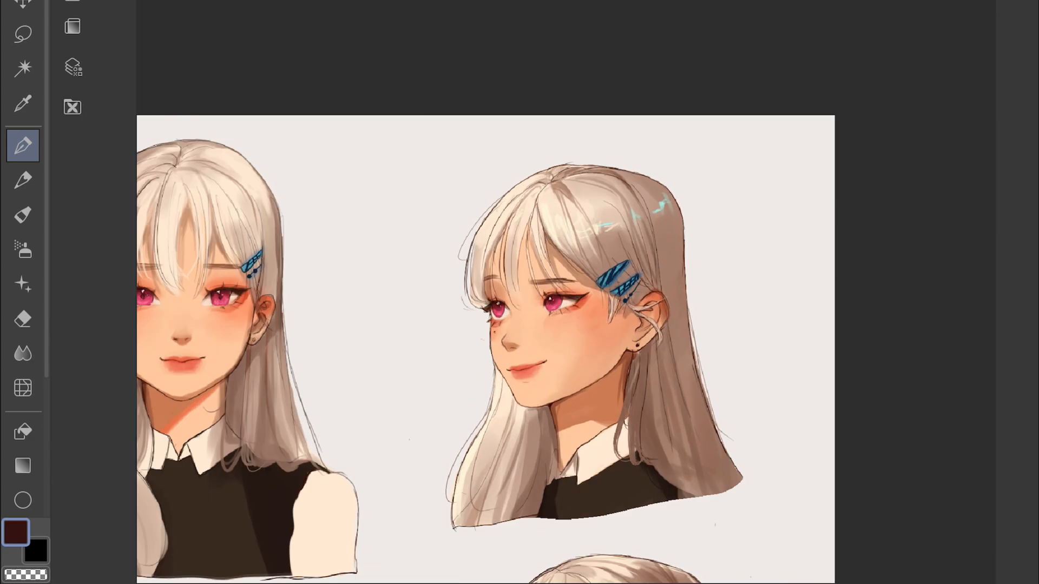
Sample a brown from the profile view's hair and draw loose strands along its lower hair and shoulder
scroll(716, 325, down, 2)
scroll(654, 536, up, 5)
scroll(562, 340, up, 4)
scroll(554, 125, down, 4)
scroll(566, 487, up, 1)
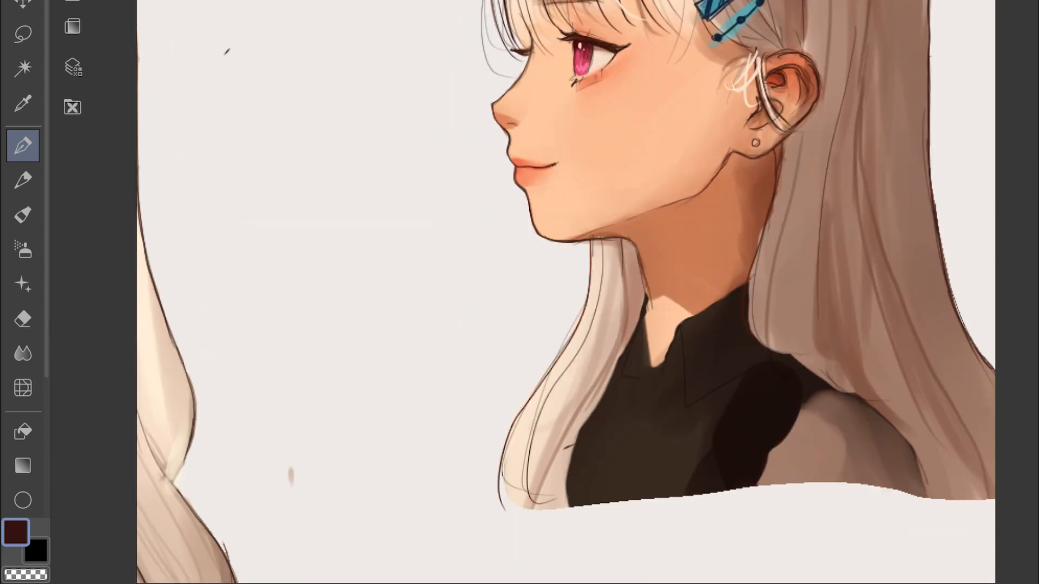
scroll(566, 292, down, 1)
alt+click(741, 347)
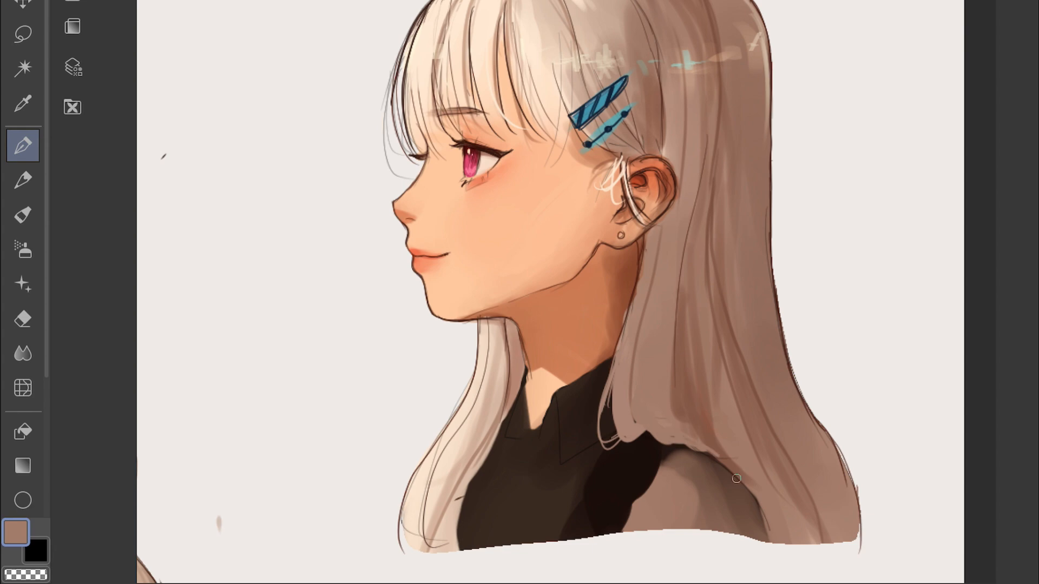
scroll(663, 385, down, 2)
scroll(558, 388, down, 2)
Paint a light beige shirt collar over the dark clothing of the profile view
alt+click(590, 164)
scroll(613, 419, up, 6)
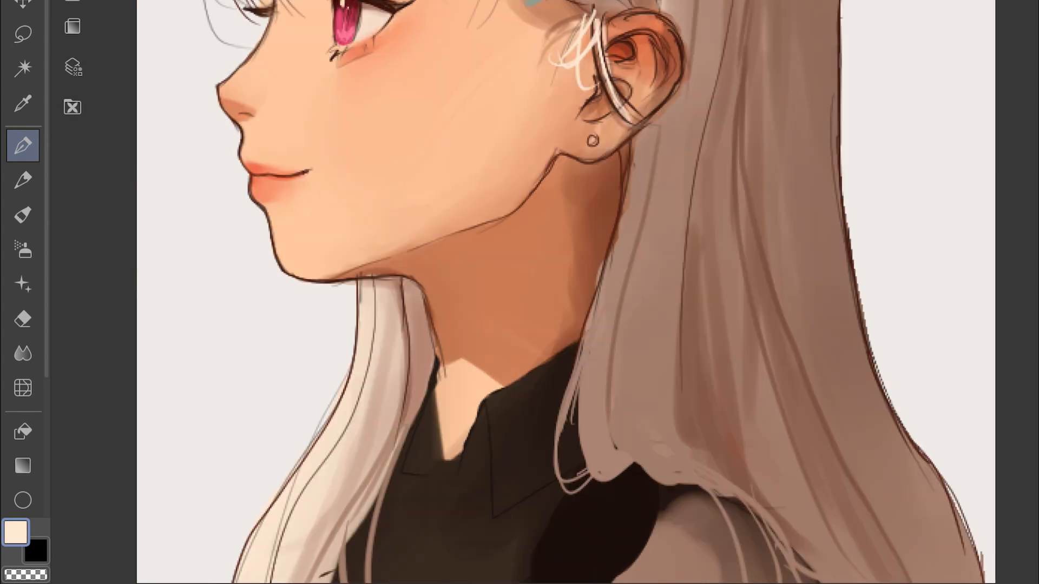
drag(494, 408, 513, 486)
drag(493, 403, 523, 388)
click(852, 156)
mouse_move(570, 354)
mouse_down()
mouse_move(471, 460)
mouse_move(495, 501)
mouse_move(512, 484)
mouse_up()
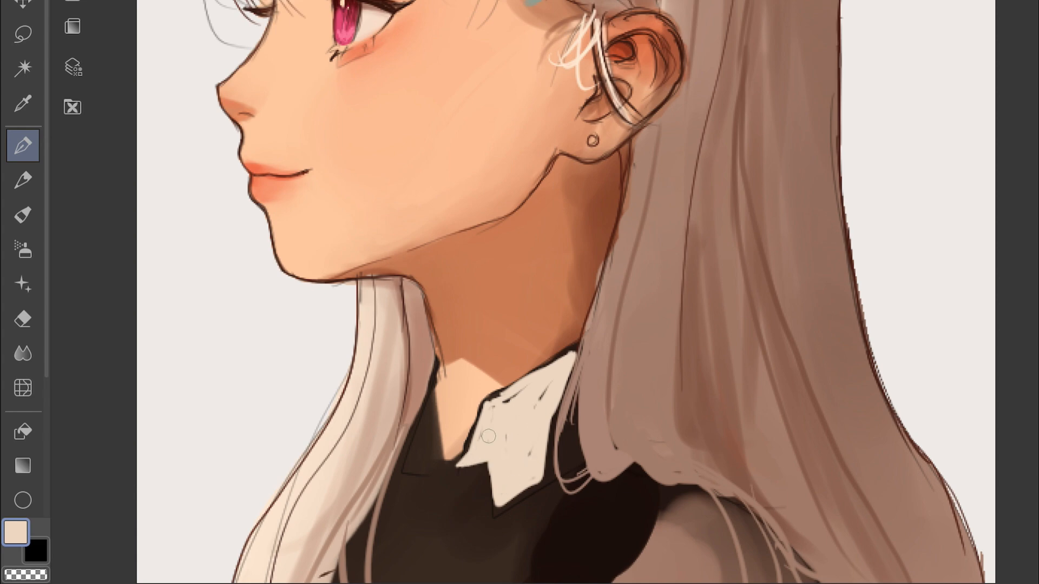
drag(460, 462, 498, 394)
scroll(563, 172, down, 2)
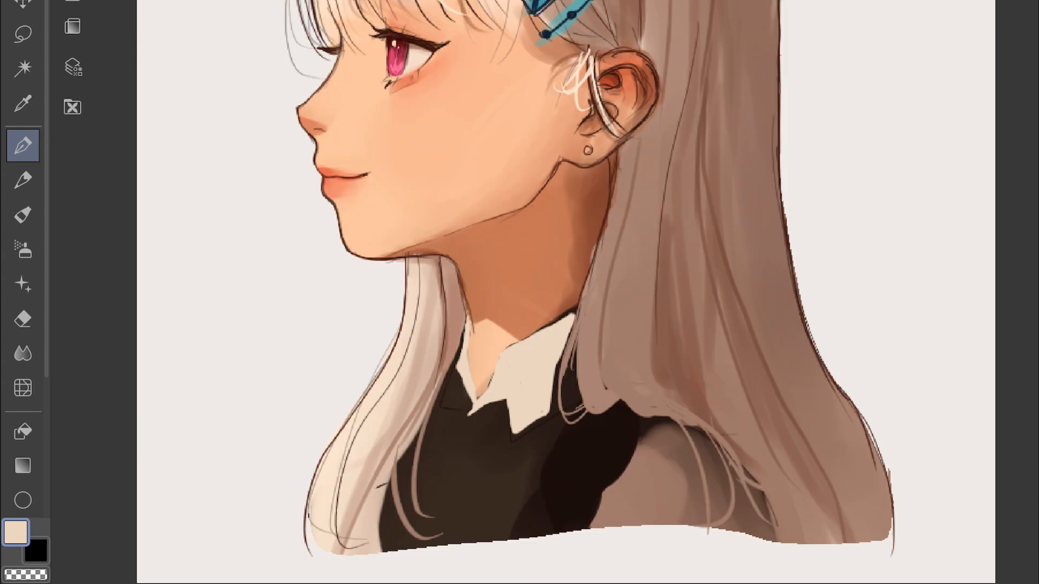
Draw dark brown outlines along the edges of the profile view's collar and neckline
scroll(516, 303, up, 2)
drag(520, 331, 597, 295)
drag(589, 297, 626, 308)
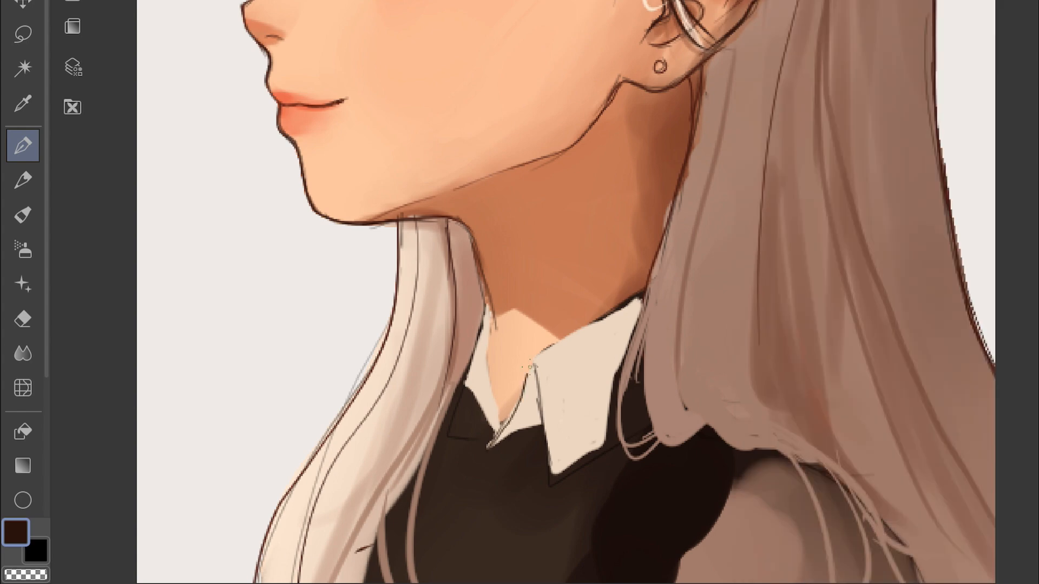
scroll(577, 498, up, 3)
drag(577, 489, 663, 415)
drag(407, 190, 452, 401)
scroll(779, 536, down, 2)
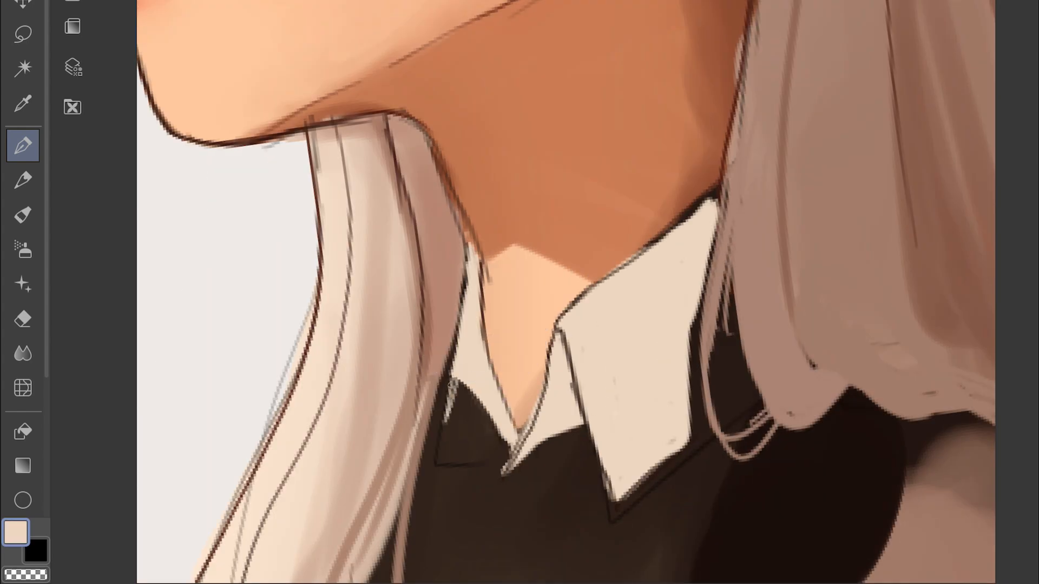
Fill the far flap of the profile view's collar with beige, cover the gaps and extend the near flap
key(g)
click(471, 414)
click(491, 433)
key(p)
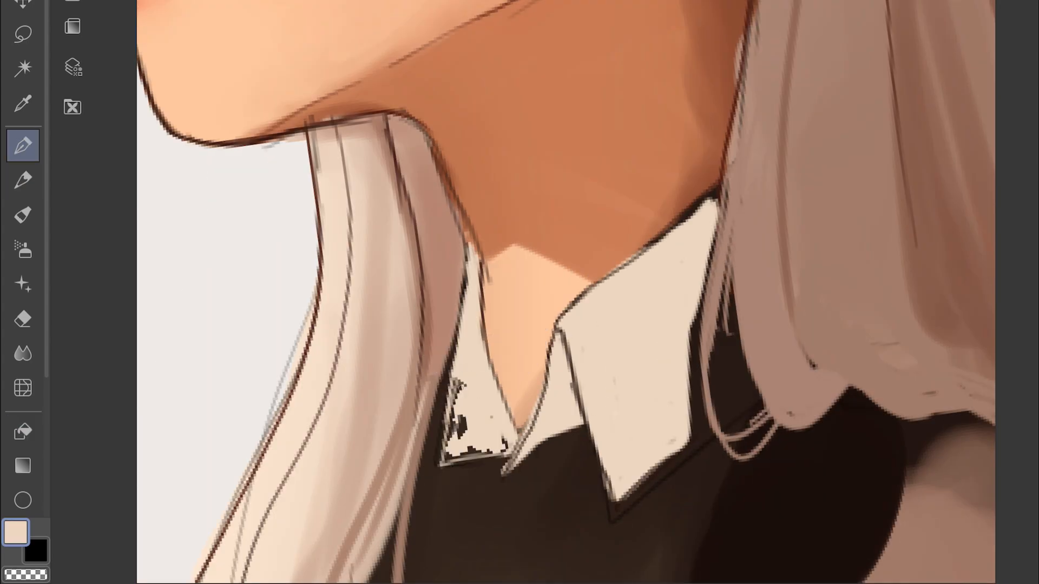
drag(458, 379, 449, 420)
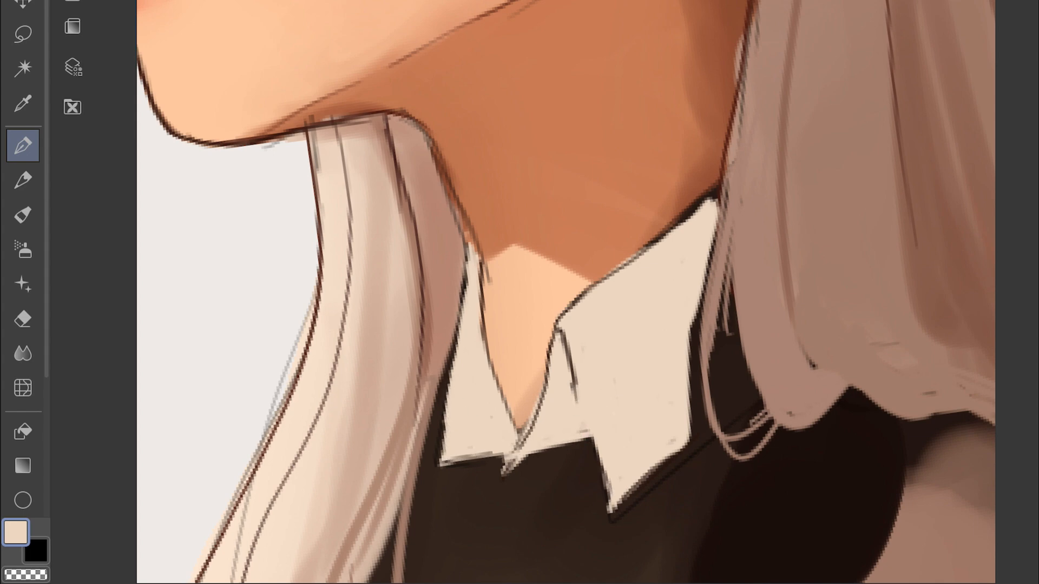
drag(611, 510, 697, 440)
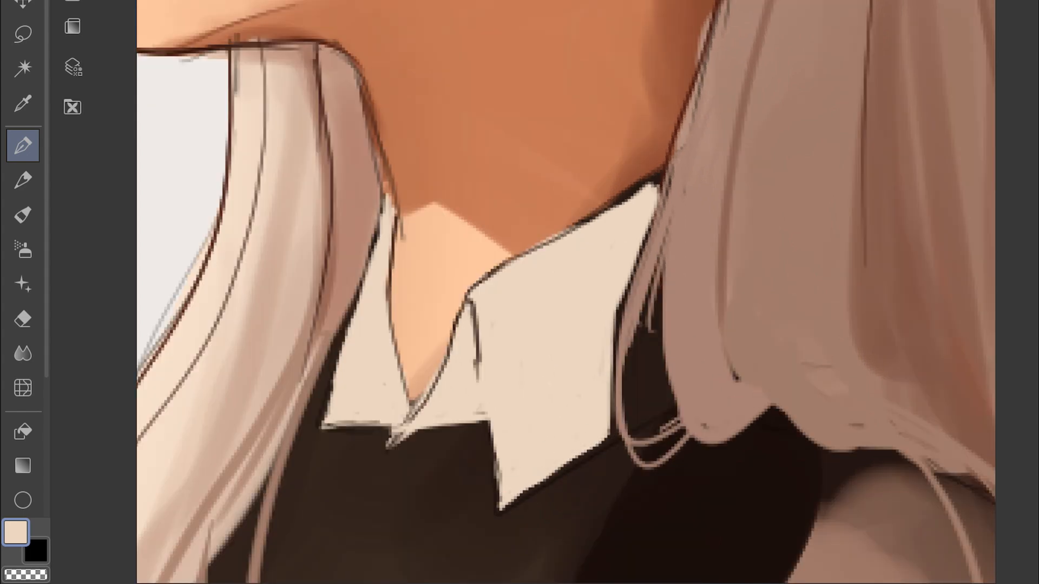
Paint the shaded part of the profile view's collar behind the hair strands in a muted grey-beige
scroll(565, 292, down, 1)
scroll(582, 401, up, 5)
click(536, 337)
alt+click(535, 339)
drag(557, 238, 517, 411)
scroll(535, 329, down, 4)
mouse_move(587, 246)
mouse_down()
mouse_move(565, 365)
mouse_move(588, 211)
mouse_up()
scroll(568, 389, down, 4)
Sample browns from the hair and draw strands falling over the profile view's collar and shoulder
alt+click(567, 389)
scroll(568, 391, up, 2)
alt+click(574, 400)
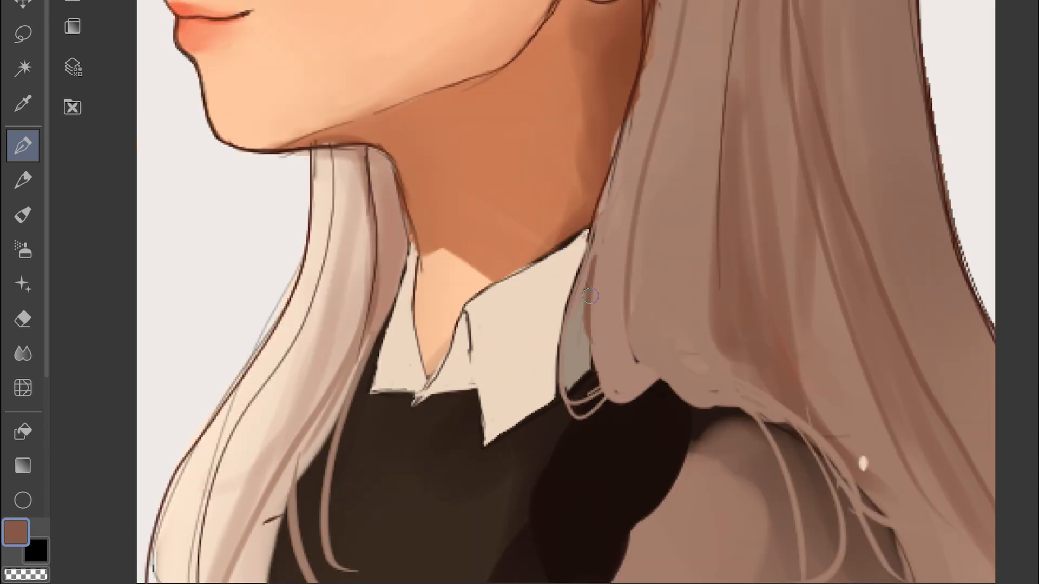
drag(590, 296, 581, 400)
drag(631, 402, 633, 571)
scroll(611, 358, down, 5)
scroll(644, 349, up, 3)
alt+click(569, 396)
scroll(697, 438, down, 4)
scroll(565, 292, up, 6)
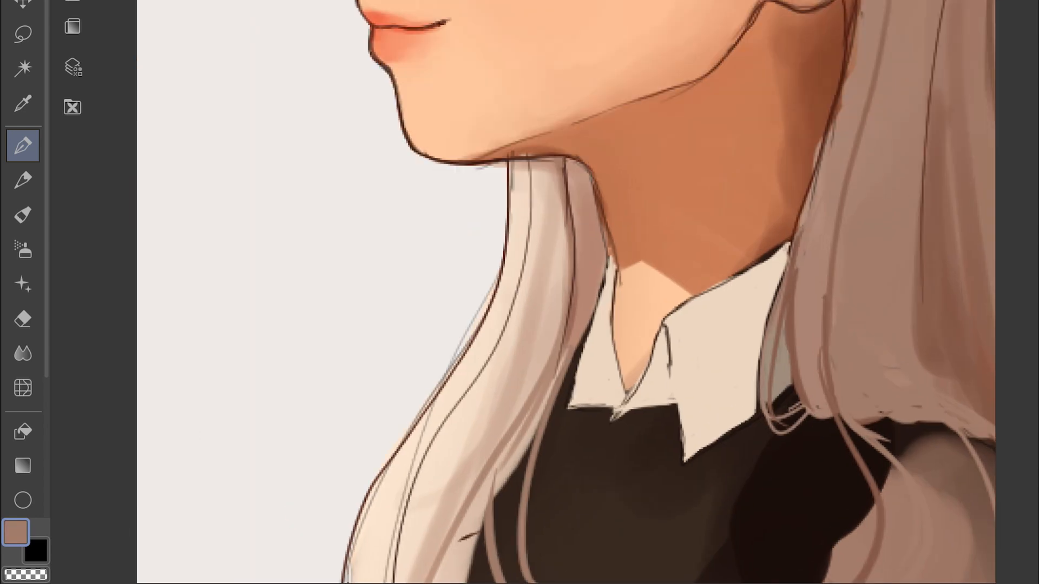
Choose an orange-yellow color and paint the loops of a ribbon tie below the front view's collar
scroll(566, 292, down, 6)
scroll(566, 292, up, 2)
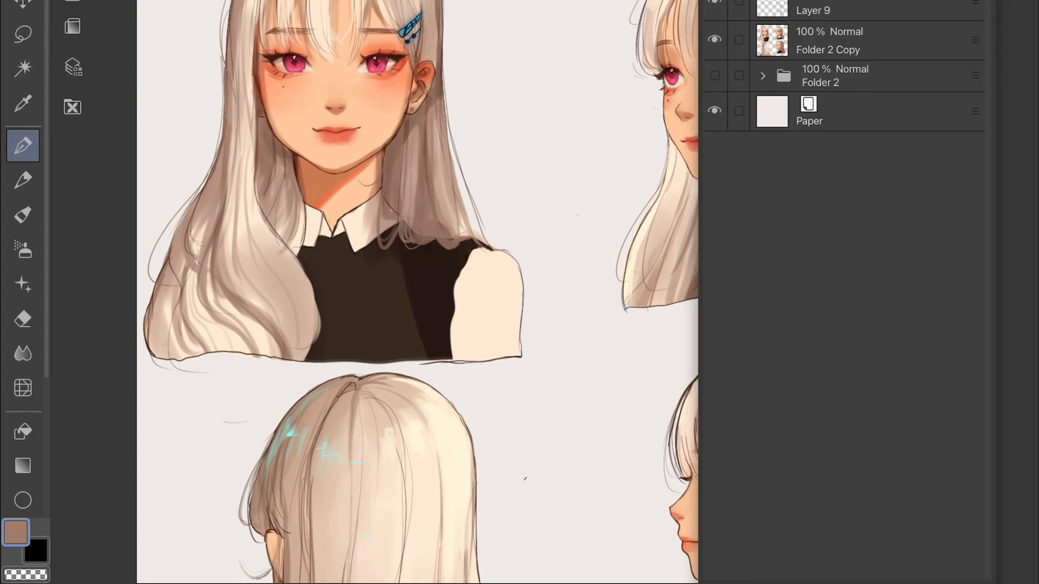
scroll(566, 292, up, 3)
click(834, 110)
click(886, 178)
click(916, 185)
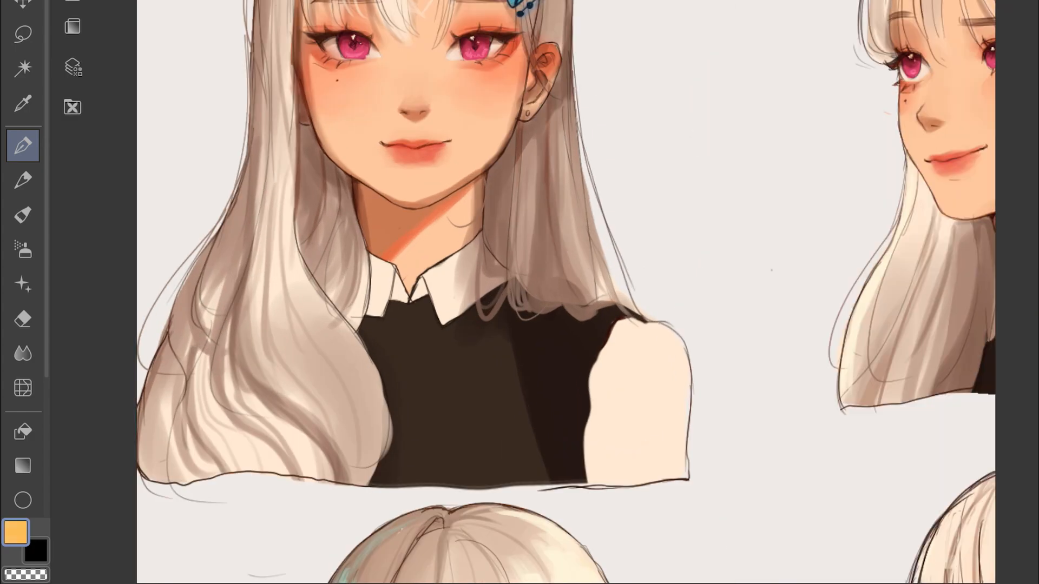
drag(402, 308, 374, 328)
drag(408, 301, 442, 334)
scroll(434, 113, down, 2)
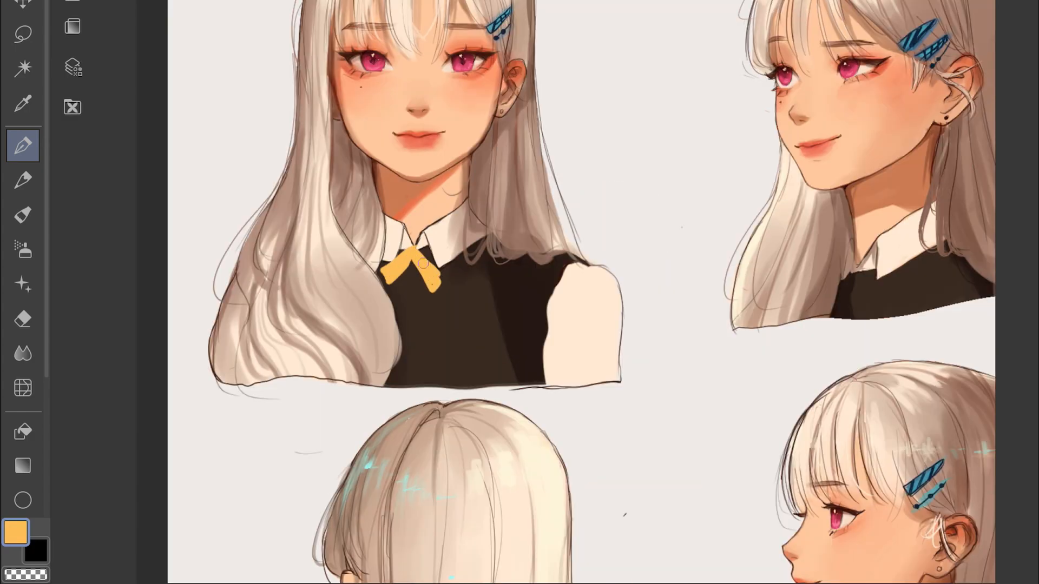
scroll(628, 338, up, 4)
drag(612, 322, 628, 338)
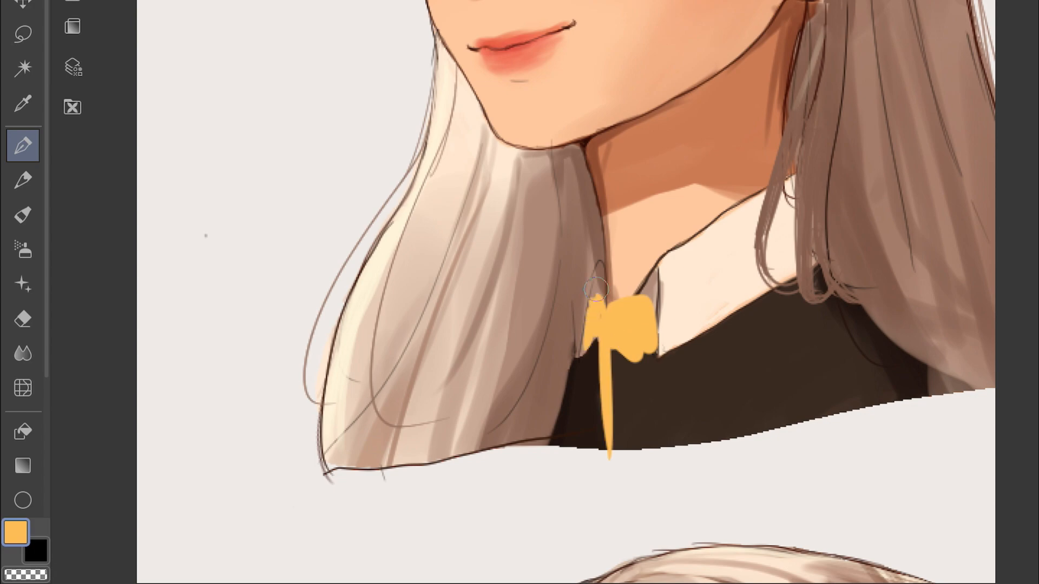
scroll(541, 281, down, 2)
mouse_move(596, 289)
mouse_down()
mouse_move(580, 352)
mouse_move(543, 414)
mouse_up()
scroll(543, 347, down, 3)
scroll(616, 295, up, 4)
key(ctrl+z)
key(ctrl+z)
key(ctrl+z)
key(ctrl+z)
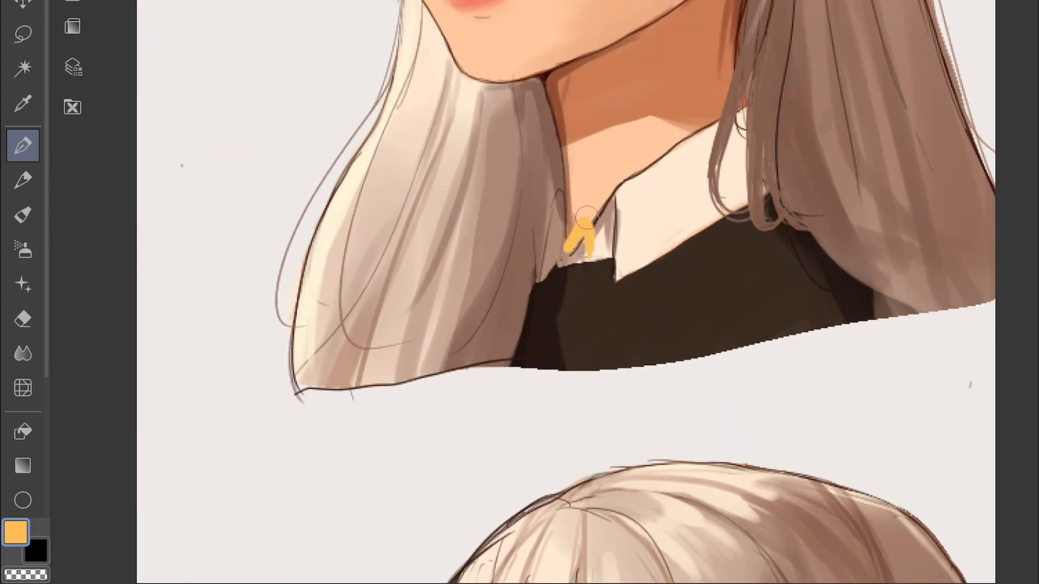
Paint orange-yellow ribbon ties with hanging tails at the collars of the three-quarter and profile views
drag(559, 259, 545, 356)
drag(568, 271, 566, 352)
scroll(379, 189, down, 3)
scroll(566, 292, up, 3)
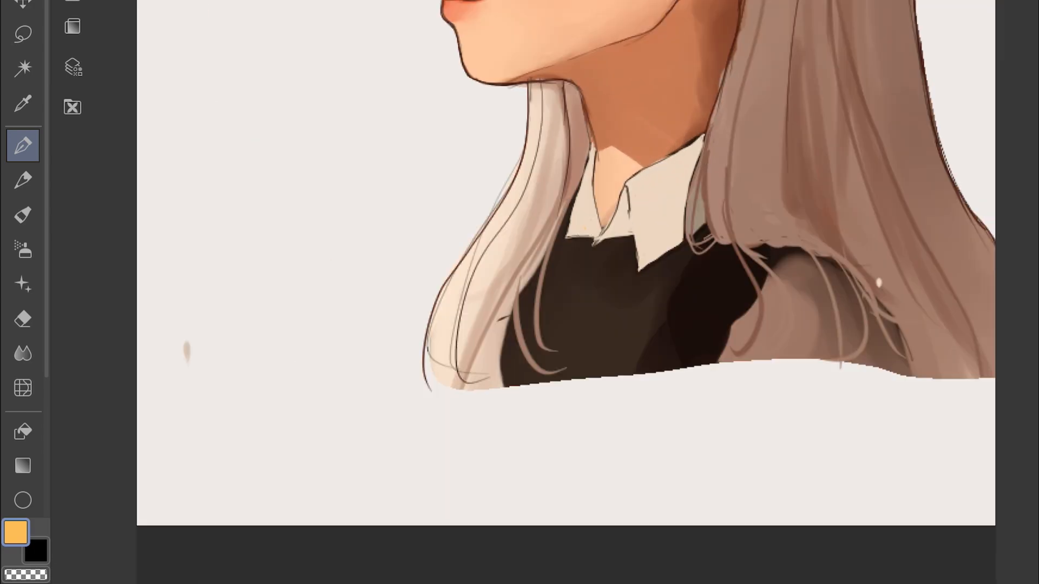
scroll(608, 261, down, 4)
scroll(541, 325, up, 4)
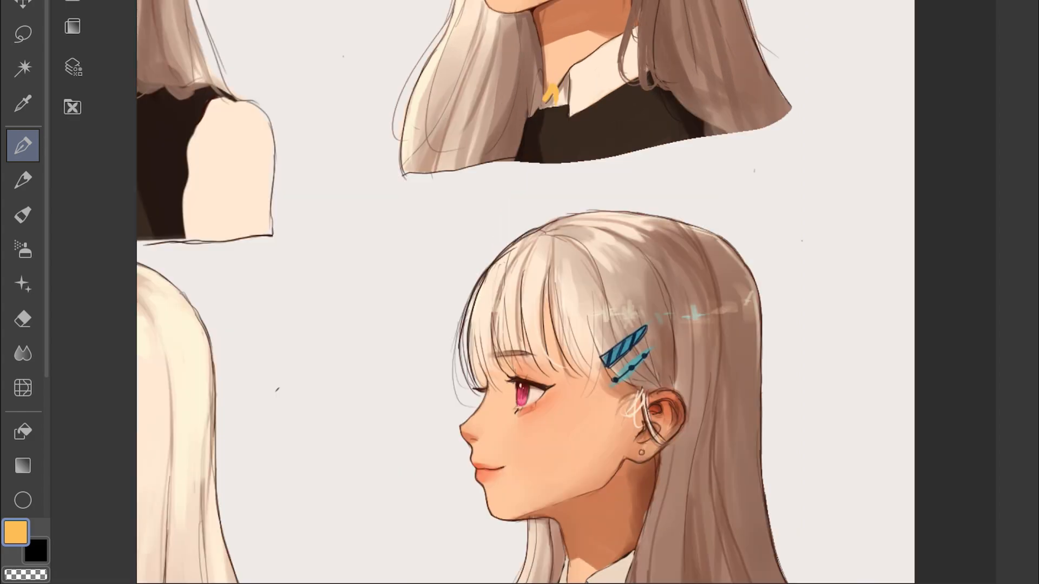
scroll(541, 325, down, 3)
scroll(568, 432, up, 3)
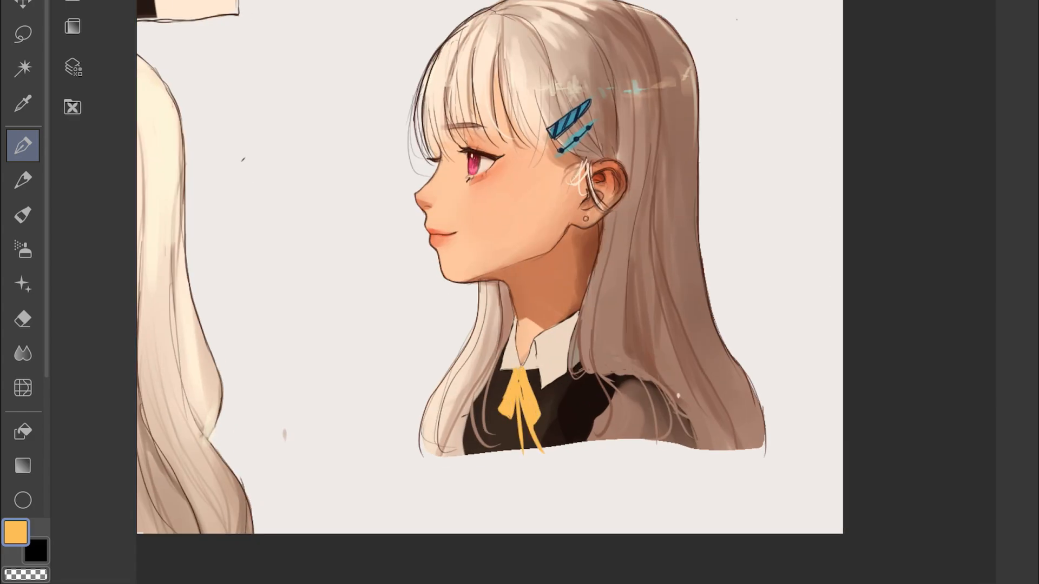
scroll(541, 270, down, 3)
scroll(541, 271, up, 4)
drag(228, 346, 665, 314)
drag(485, 372, 540, 341)
scroll(541, 270, down, 4)
scroll(757, 541, up, 4)
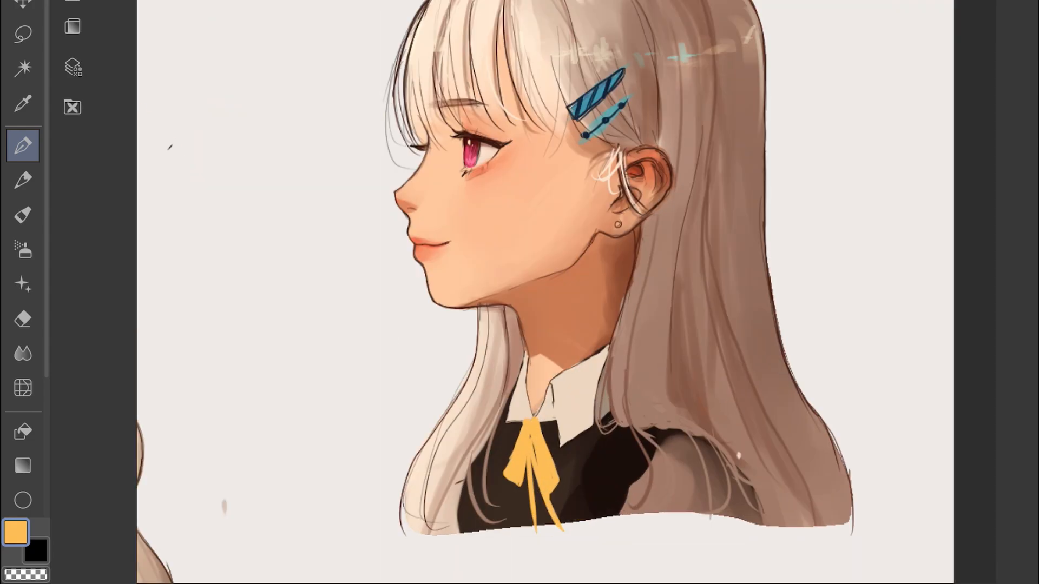
Paint an orange-yellow rectangular name badge on the chest of the front view's vest
scroll(611, 406, down, 4)
scroll(456, 288, up, 6)
drag(433, 357, 536, 346)
scroll(544, 416, down, 2)
drag(628, 125, 594, 244)
key(ctrl+z)
scroll(595, 283, down, 4)
scroll(379, 157, up, 3)
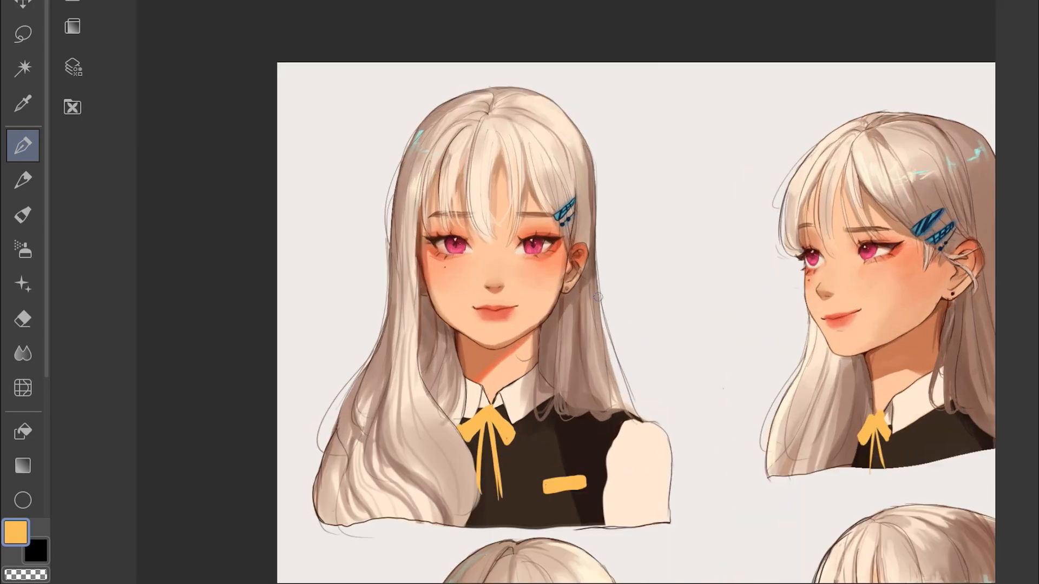
Choose a dark brown and draw outlines, folds and stripes on the front view's ribbon tie
scroll(598, 297, up, 1)
click(839, 264)
scroll(469, 482, up, 5)
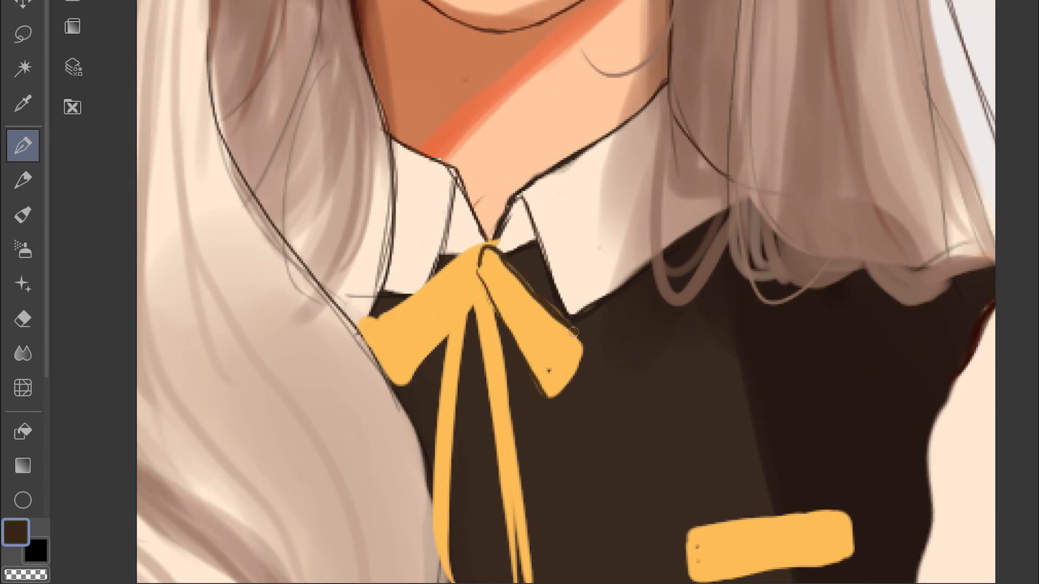
scroll(497, 309, down, 1)
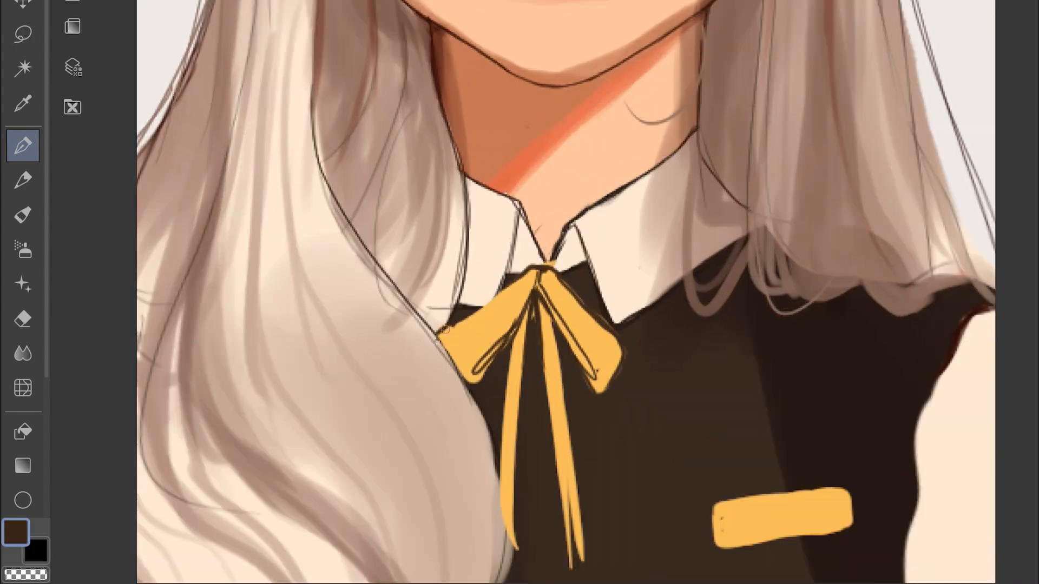
scroll(567, 354, down, 5)
mouse_move(504, 295)
mouse_down()
mouse_move(495, 345)
mouse_move(531, 447)
mouse_up()
scroll(569, 344, up, 6)
drag(563, 418, 568, 492)
Outline the three-quarter view's ribbon tie in dark brown and add stripes to its loops
scroll(566, 432, down, 6)
scroll(819, 406, up, 6)
drag(630, 299, 666, 297)
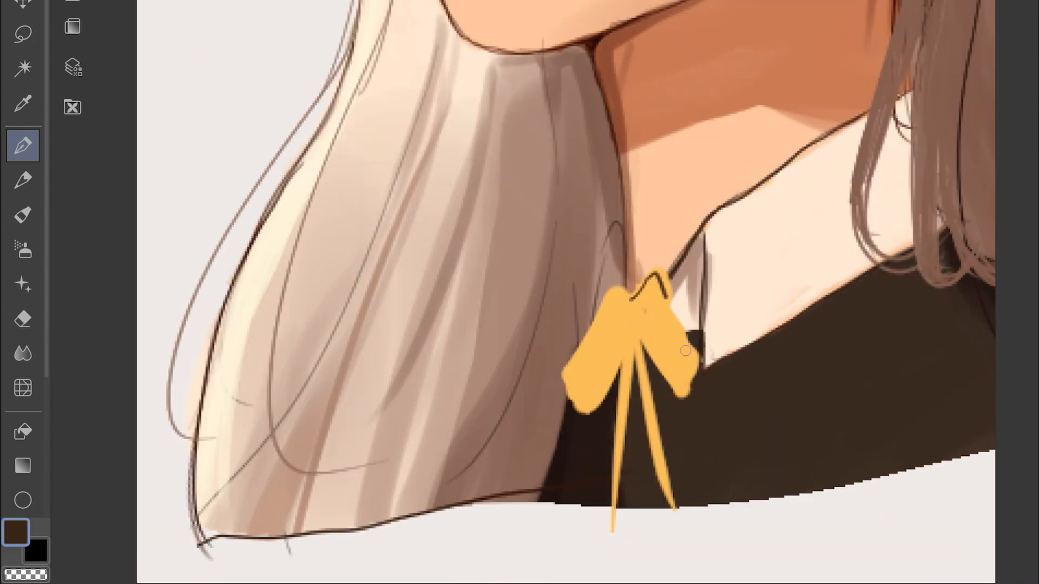
drag(584, 344, 575, 399)
drag(634, 301, 617, 449)
Draw dark brown outlines and stripes on the profile view's ribbon tie
scroll(611, 303, down, 6)
scroll(671, 546, up, 5)
drag(545, 267, 565, 422)
drag(575, 409, 577, 458)
scroll(604, 369, down, 5)
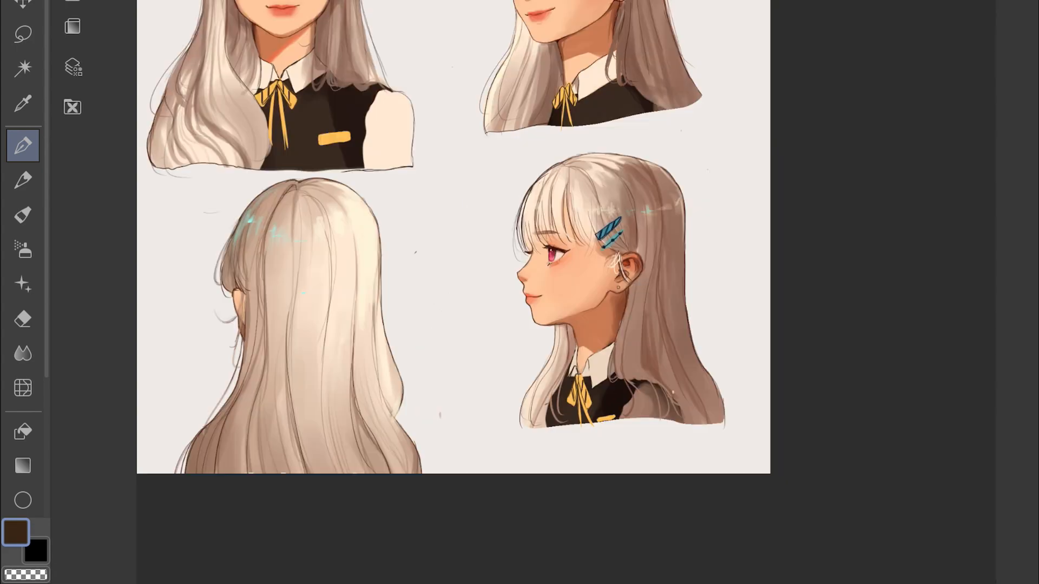
Draw small dark brown lettering marks across the front view's name badge
scroll(588, 58, up, 5)
scroll(550, 228, down, 5)
scroll(252, 194, up, 6)
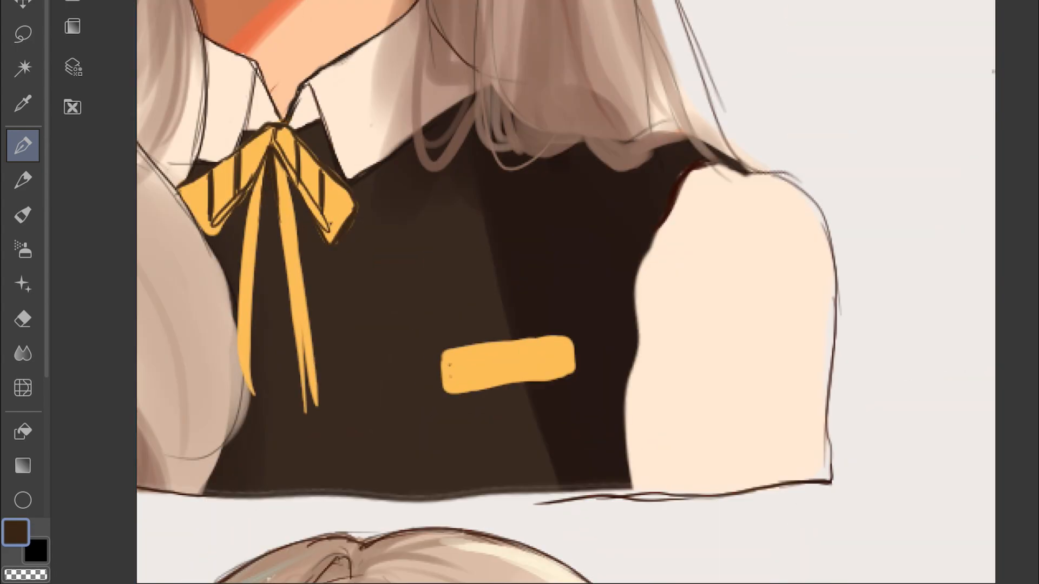
scroll(448, 366, up, 3)
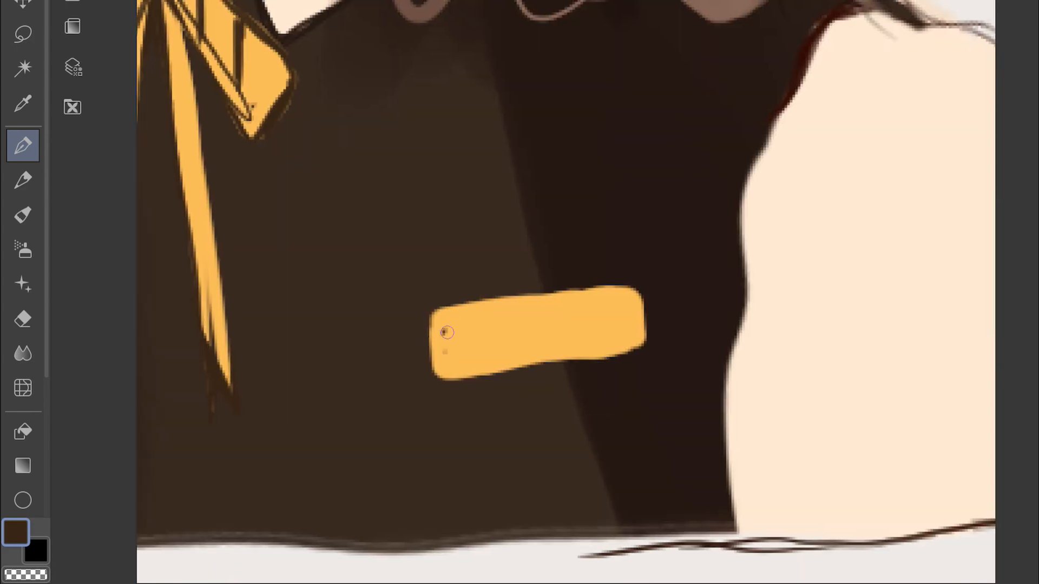
drag(528, 343, 528, 362)
drag(543, 336, 545, 354)
drag(575, 315, 599, 337)
drag(613, 304, 616, 341)
Draw dark brown strand lines through the front view's bangs and side hair
scroll(559, 319, down, 6)
scroll(514, 189, up, 5)
scroll(490, 551, down, 2)
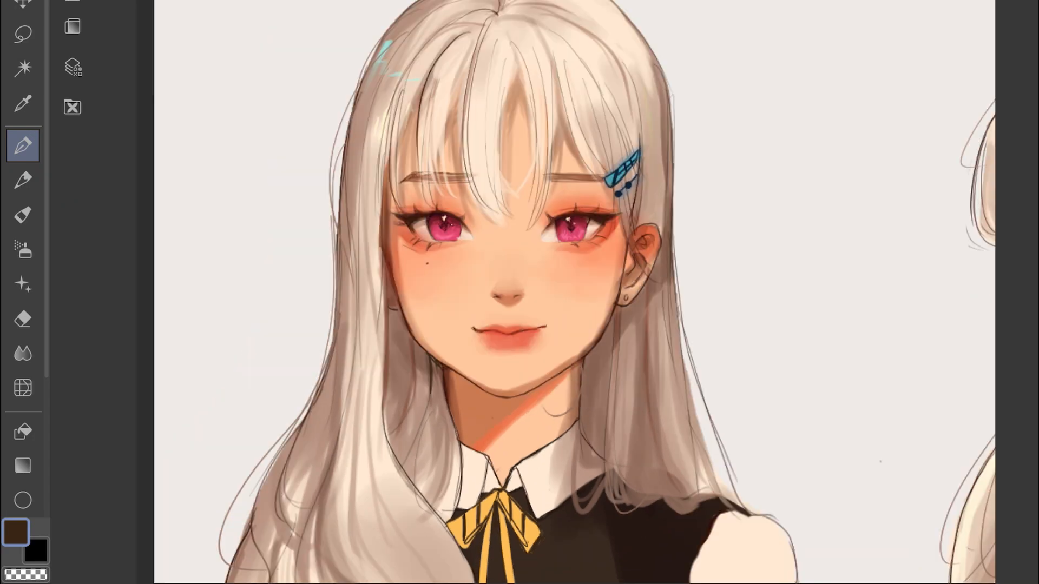
drag(407, 89, 383, 189)
scroll(411, 224, up, 2)
drag(336, 147, 328, 347)
scroll(330, 292, down, 1)
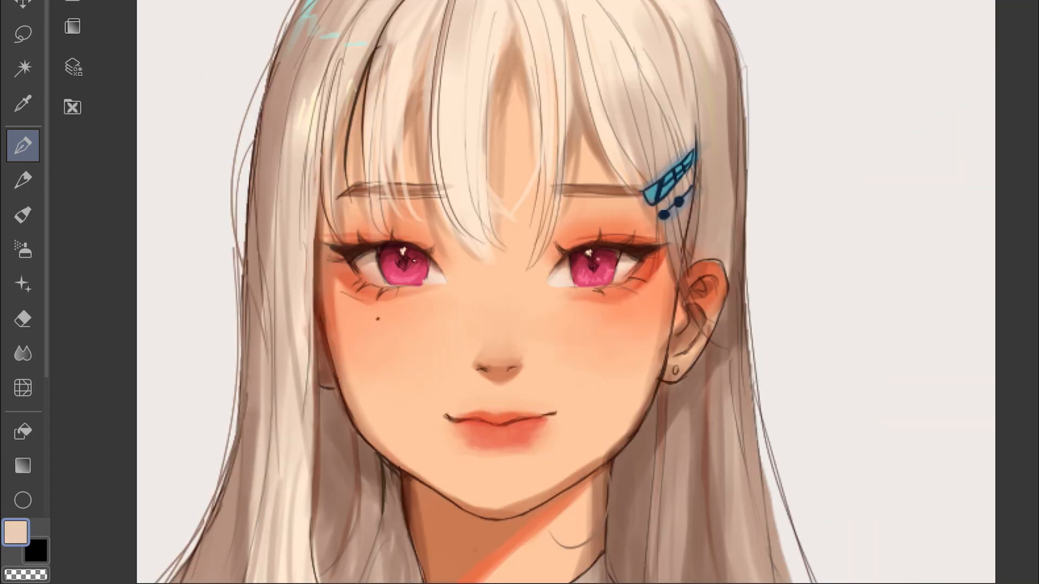
Outline the front view's partly hidden earlobe and the cheek edge beside the long side hair in dark brown
drag(320, 193, 313, 370)
scroll(460, 222, down, 5)
scroll(464, 244, up, 5)
alt+click(391, 406)
drag(292, 331, 313, 339)
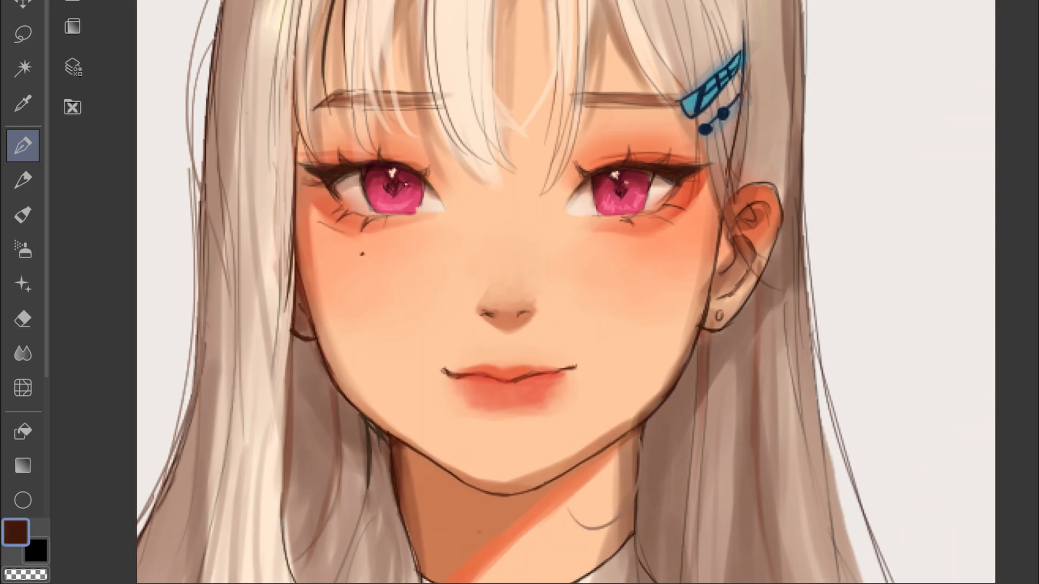
drag(303, 287, 312, 321)
mouse_move(508, 374)
mouse_down()
mouse_move(364, 311)
mouse_move(611, 298)
mouse_up()
alt+click(703, 216)
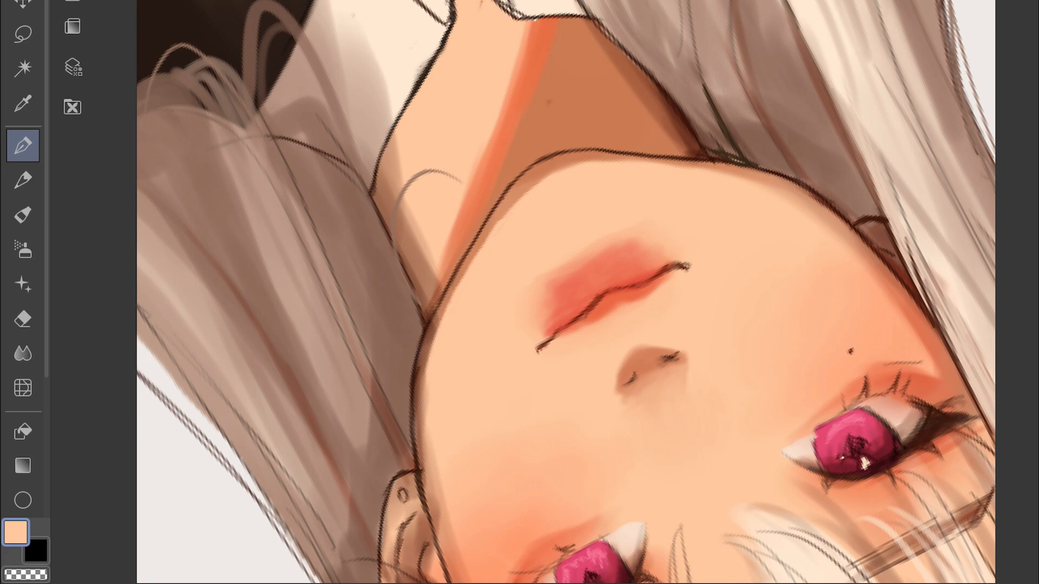
Retouch the front view's jaw and cheek edges with sampled peach and light orange skin tones
drag(703, 217, 319, 341)
scroll(507, 391, down, 3)
drag(507, 392, 488, 378)
scroll(563, 184, up, 3)
alt+click(605, 184)
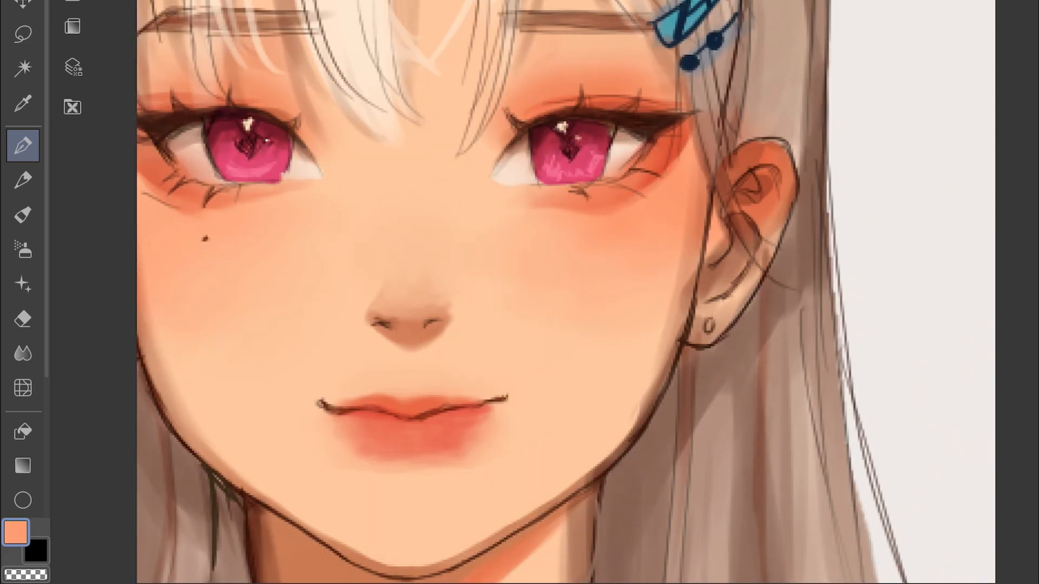
scroll(722, 310, down, 3)
scroll(719, 272, up, 3)
drag(703, 324, 985, 472)
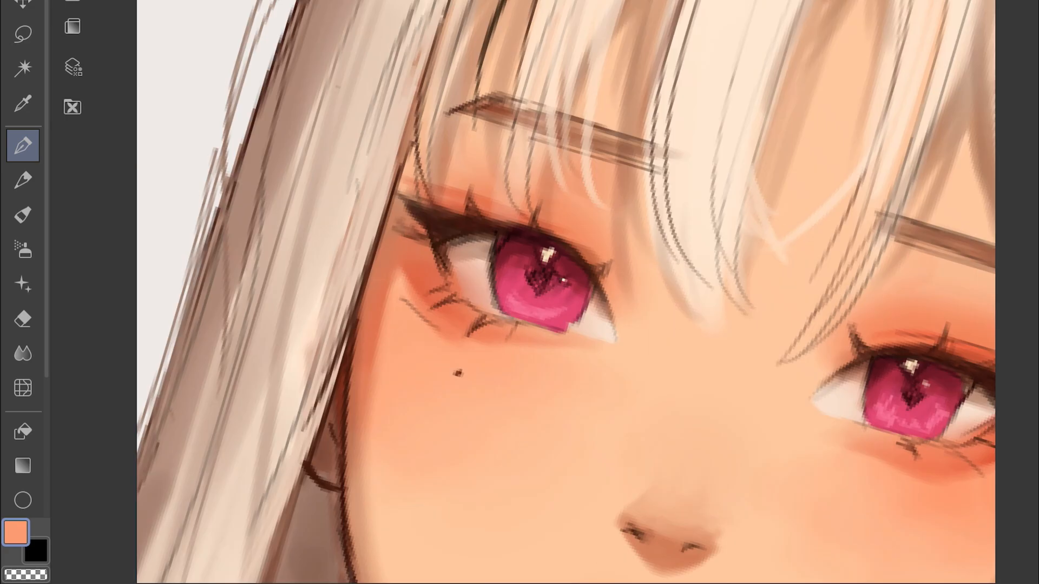
Paint orange-brown skin shading beside the front view's eye where the side hair meets the face
drag(757, 378, 676, 178)
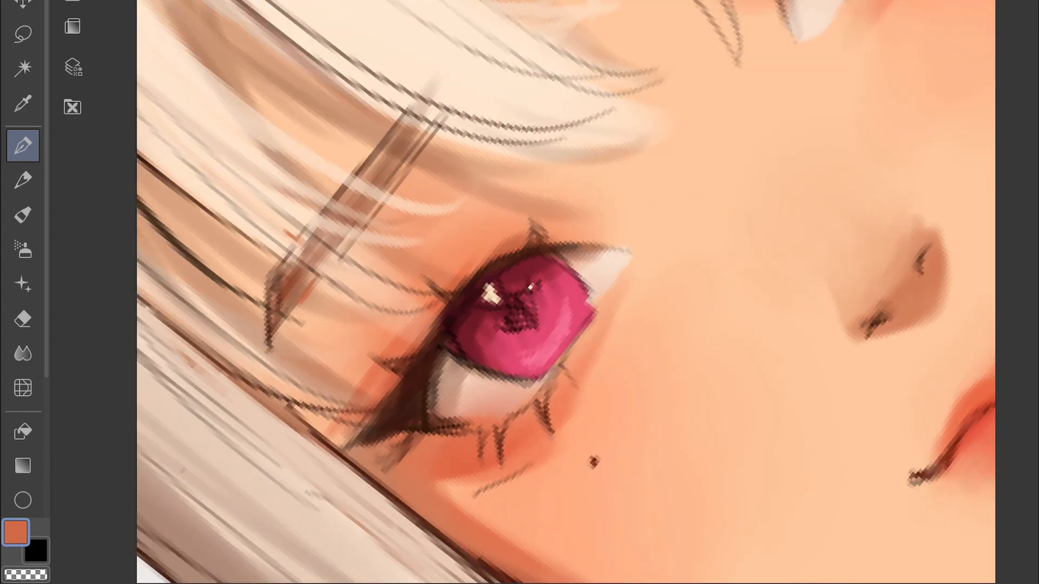
scroll(565, 301, down, 5)
scroll(865, 487, up, 4)
scroll(676, 328, down, 5)
scroll(514, 411, up, 2)
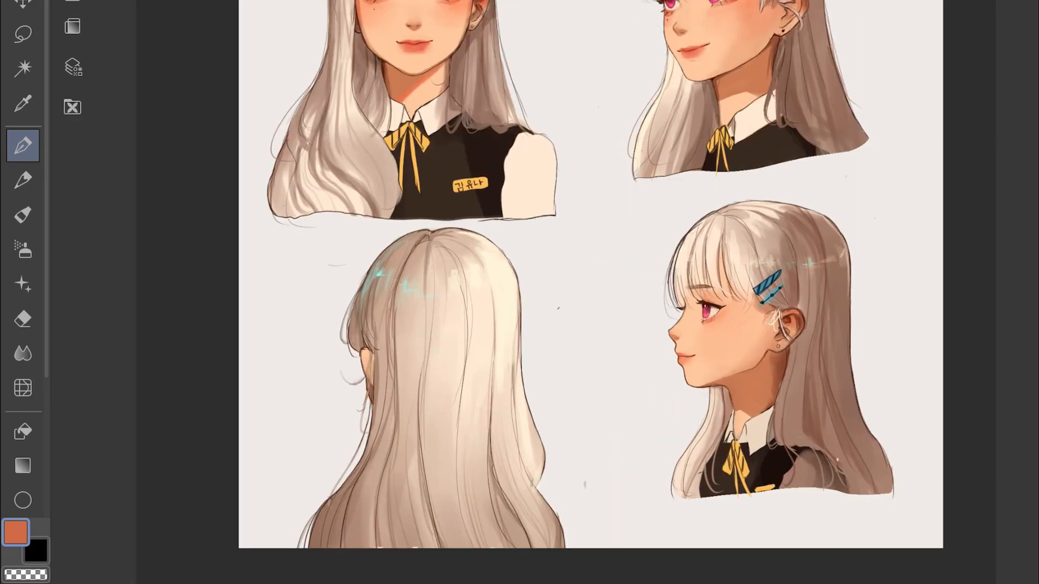
Refine the profile view's jawline and blend orange-brown shading beneath the chin
scroll(363, 459, down, 5)
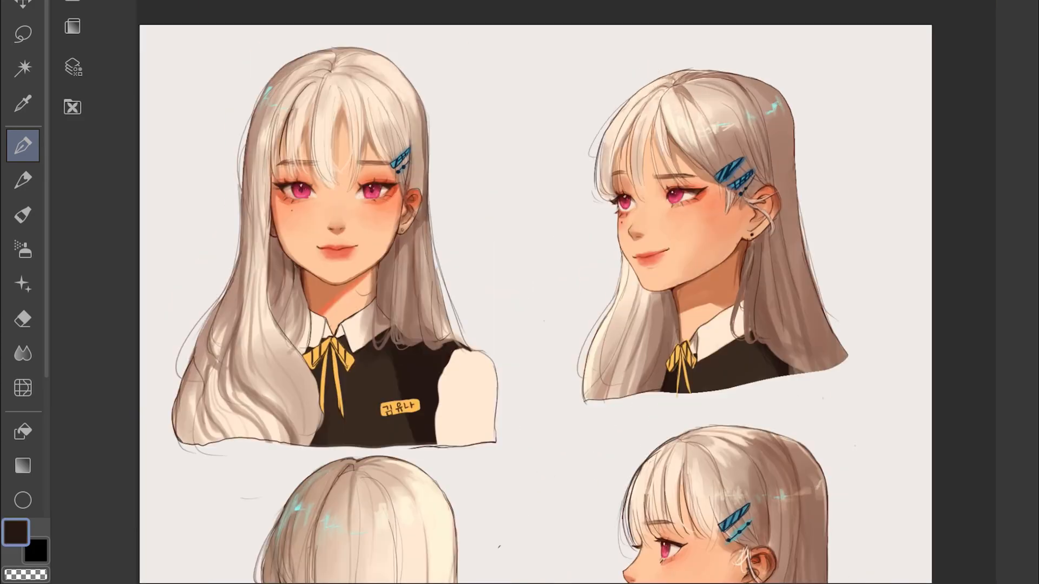
drag(584, 398, 422, 449)
scroll(565, 487, up, 6)
drag(757, 292, 742, 221)
scroll(541, 325, down, 3)
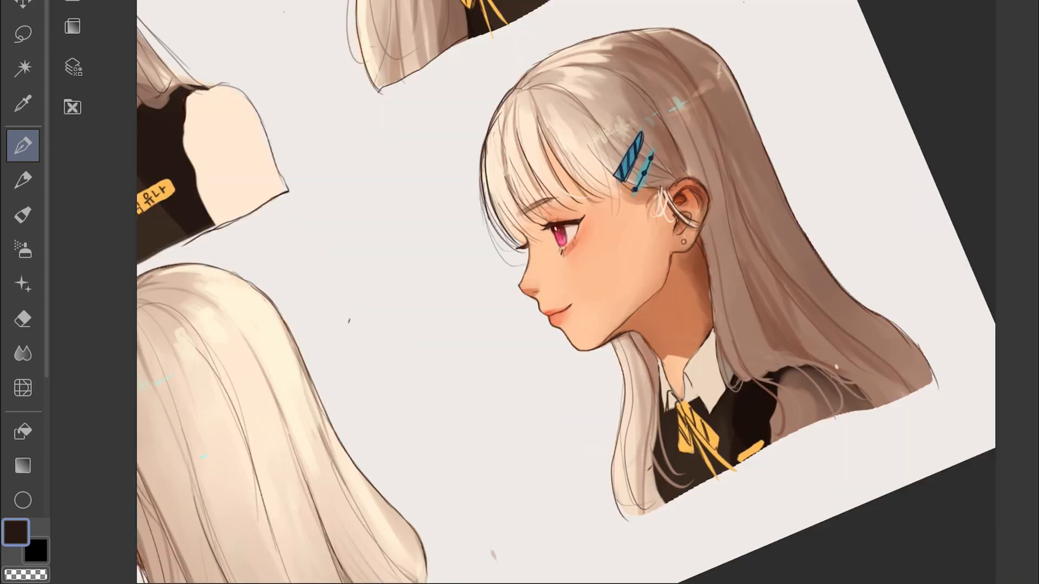
scroll(595, 444, up, 8)
scroll(652, 338, down, 6)
scroll(651, 337, up, 6)
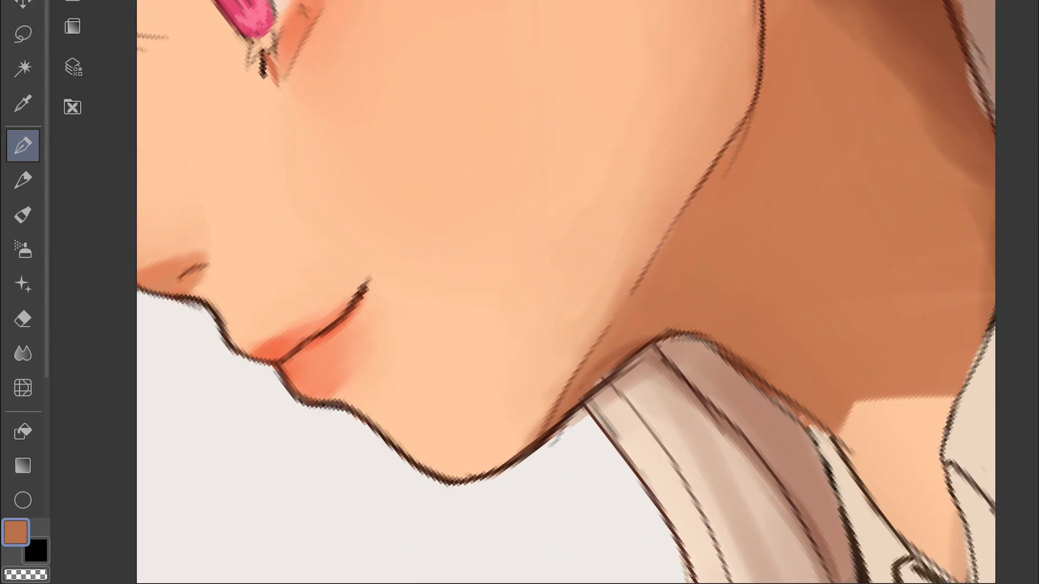
Paint a round dark earring on the profile view's earlobe and color it with the ribbon's yellow
scroll(646, 336, down, 6)
scroll(641, 359, up, 7)
alt+click(548, 330)
scroll(548, 352, down, 6)
scroll(658, 254, down, 4)
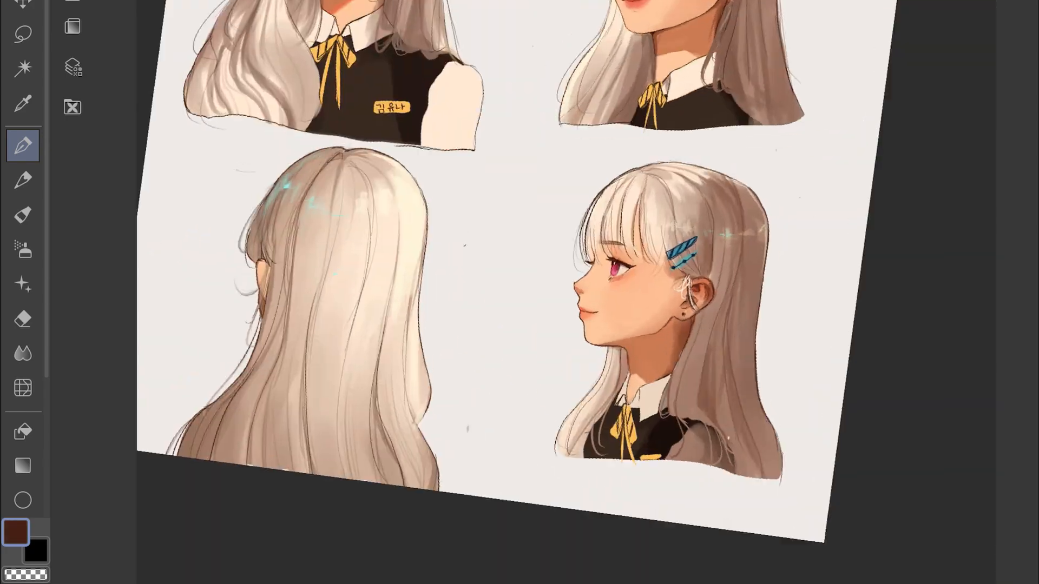
drag(389, 108, 349, 348)
scroll(349, 348, up, 3)
scroll(162, 206, up, 4)
alt+click(457, 476)
scroll(301, 420, down, 6)
drag(742, 514, 742, 232)
scroll(763, 265, up, 4)
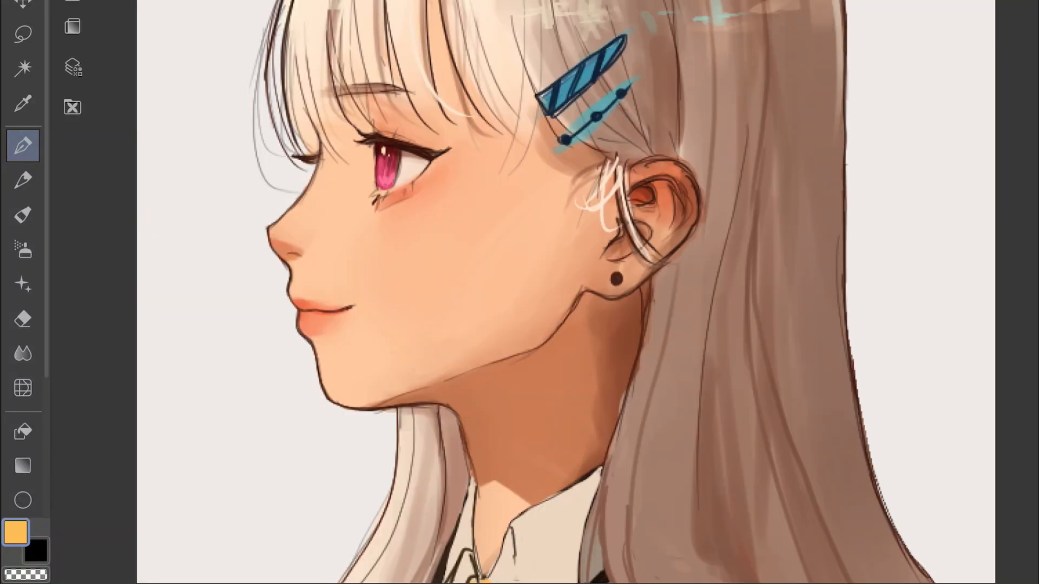
scroll(770, 272, down, 1)
drag(676, 487, 676, 227)
scroll(676, 324, up, 1)
Draw dark brown outlines along the profile view's name badge and the lower edge of its vest and hair
alt+click(677, 367)
drag(441, 368, 479, 426)
drag(703, 292, 679, 213)
drag(676, 314, 586, 370)
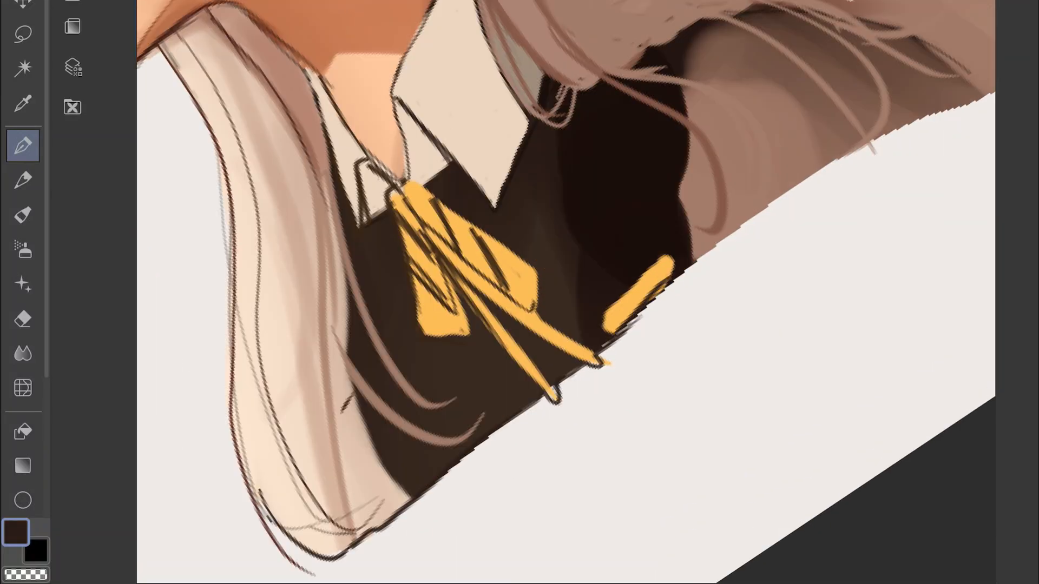
drag(642, 312, 700, 257)
drag(698, 256, 346, 476)
scroll(566, 293, up, 1)
drag(625, 292, 685, 267)
drag(703, 227, 540, 444)
scroll(759, 218, down, 6)
scroll(646, 367, up, 5)
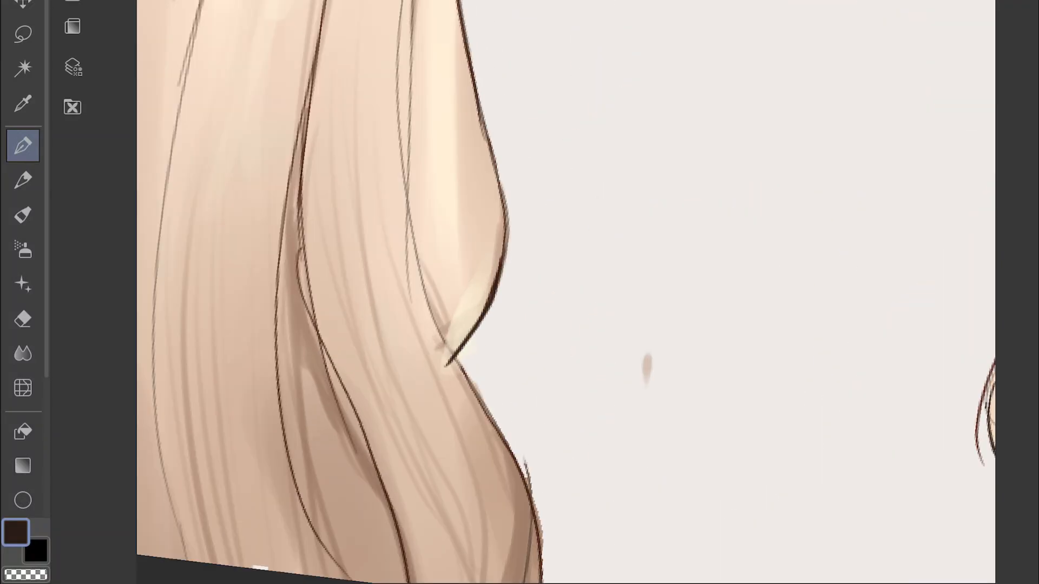
Draw the back view's shoulder and arm outline in dark brown beside the hair
scroll(692, 357, down, 5)
drag(676, 411, 719, 379)
scroll(716, 373, up, 3)
mouse_move(599, 319)
mouse_down()
mouse_move(617, 340)
mouse_move(629, 432)
mouse_up()
scroll(661, 358, down, 4)
scroll(681, 355, up, 2)
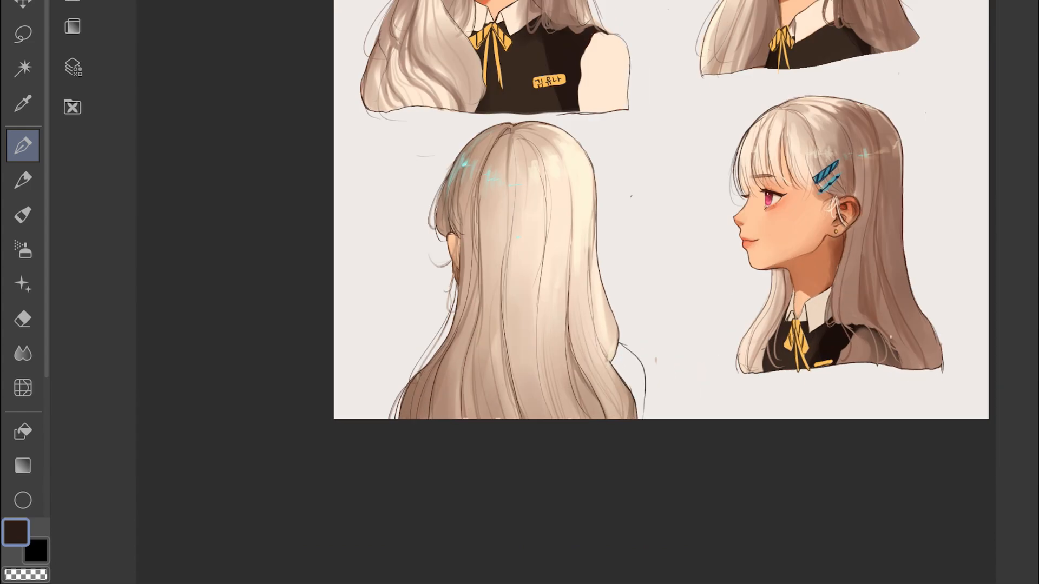
Outline the vest's shoulder section on the back view and fill it with dark brown
scroll(645, 361, up, 4)
drag(582, 317, 597, 413)
key(g)
scroll(613, 339, up, 3)
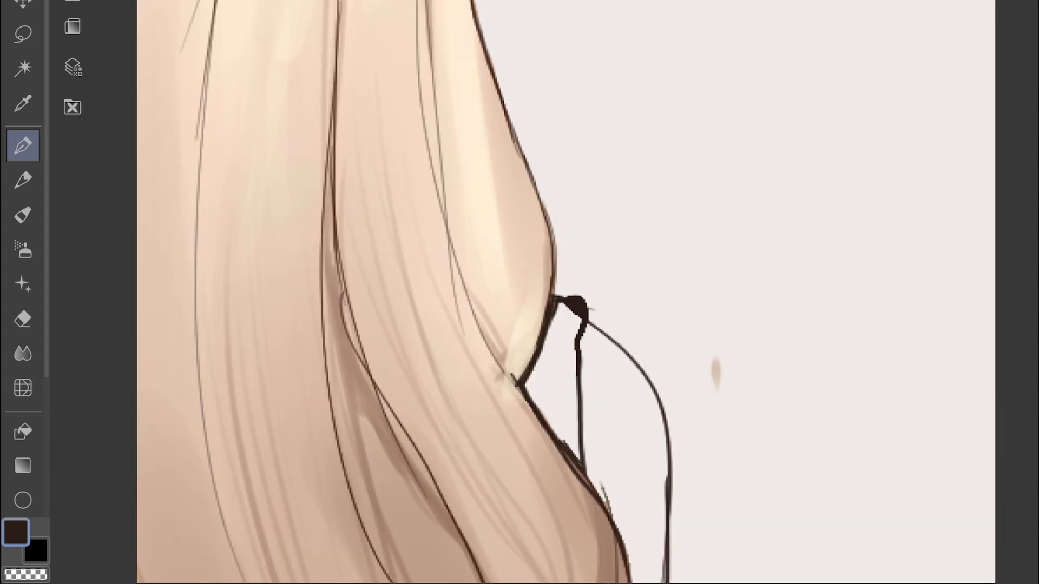
key(g)
click(558, 384)
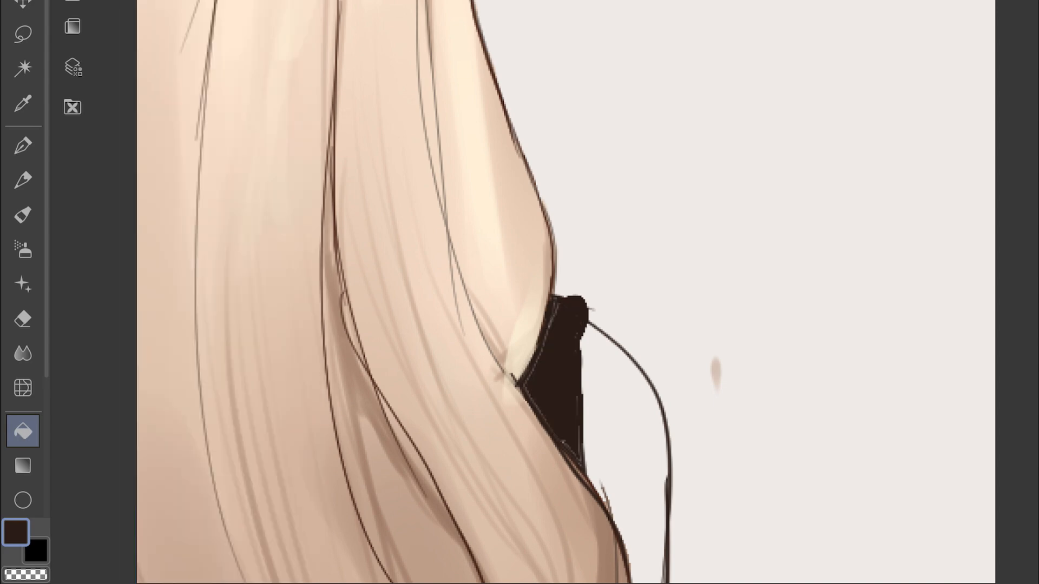
click(846, 42)
drag(716, 359, 715, 387)
key(p)
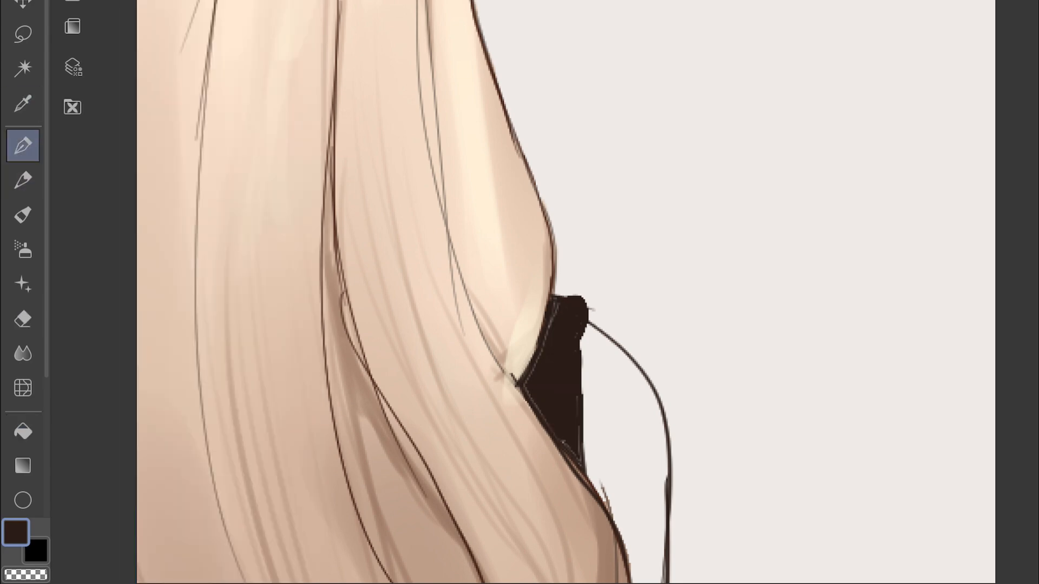
drag(581, 397, 583, 448)
Fill the back view's bare arm with a pale cream skin color inside its outline
scroll(589, 476, down, 4)
key(g)
scroll(686, 545, up, 4)
key(p)
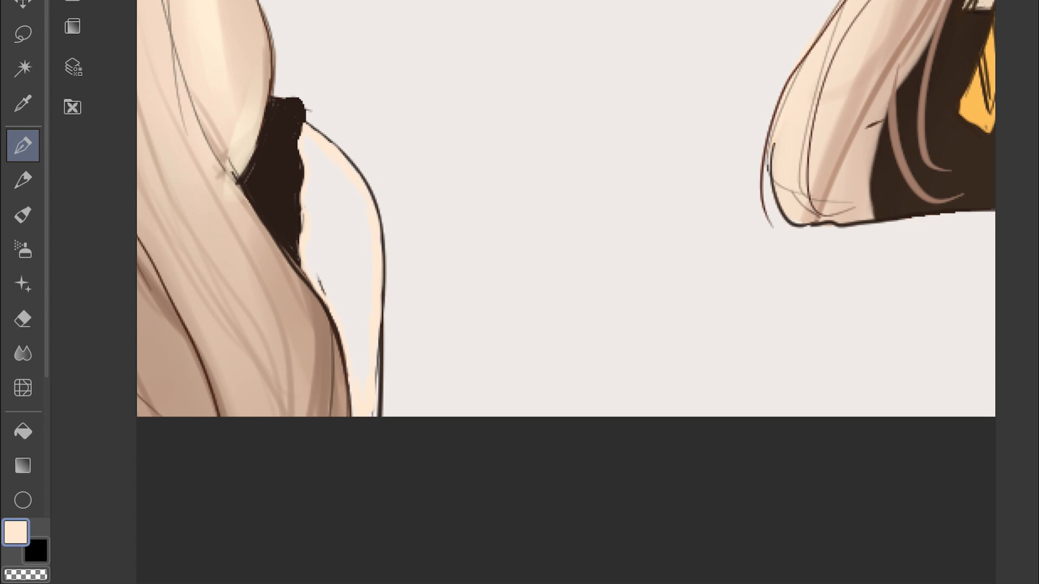
scroll(627, 206, down, 5)
Examine all four views of the character, checking the hair, faces and clothing
scroll(566, 163, up, 2)
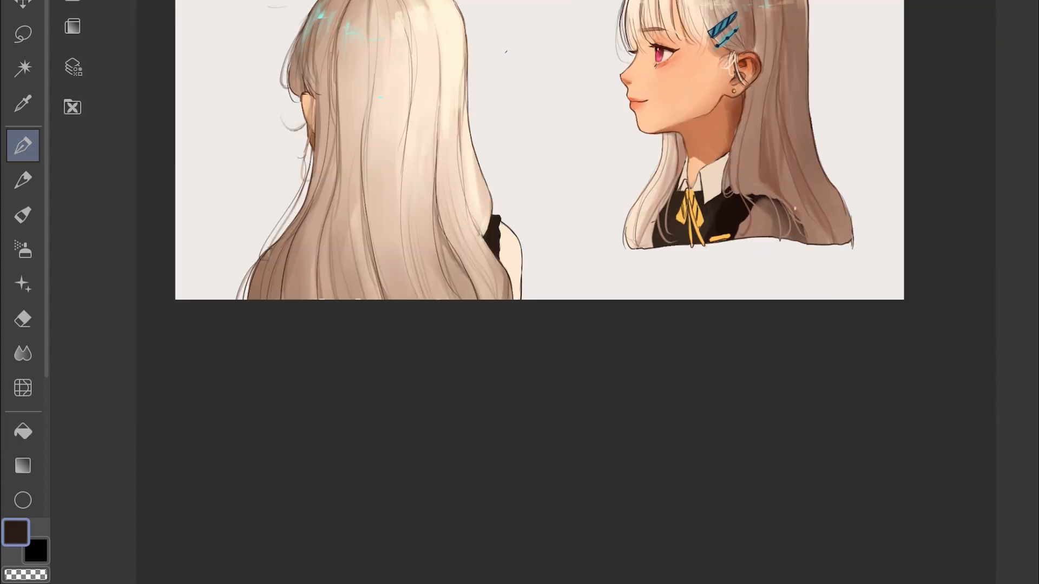
scroll(566, 292, down, 3)
key(b)
scroll(566, 292, up, 3)
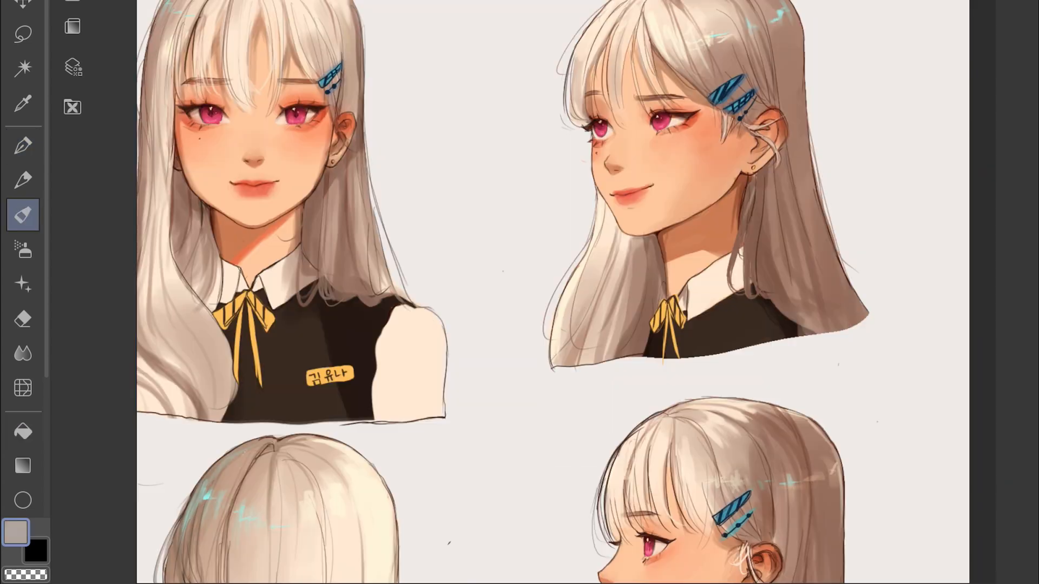
scroll(566, 292, up, 4)
scroll(566, 292, down, 4)
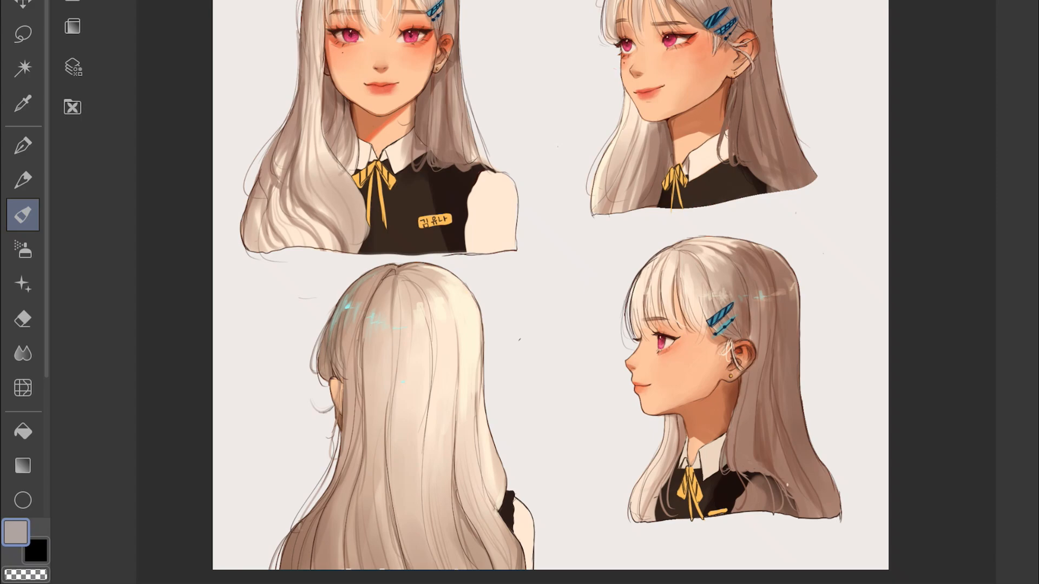
scroll(453, 292, up, 2)
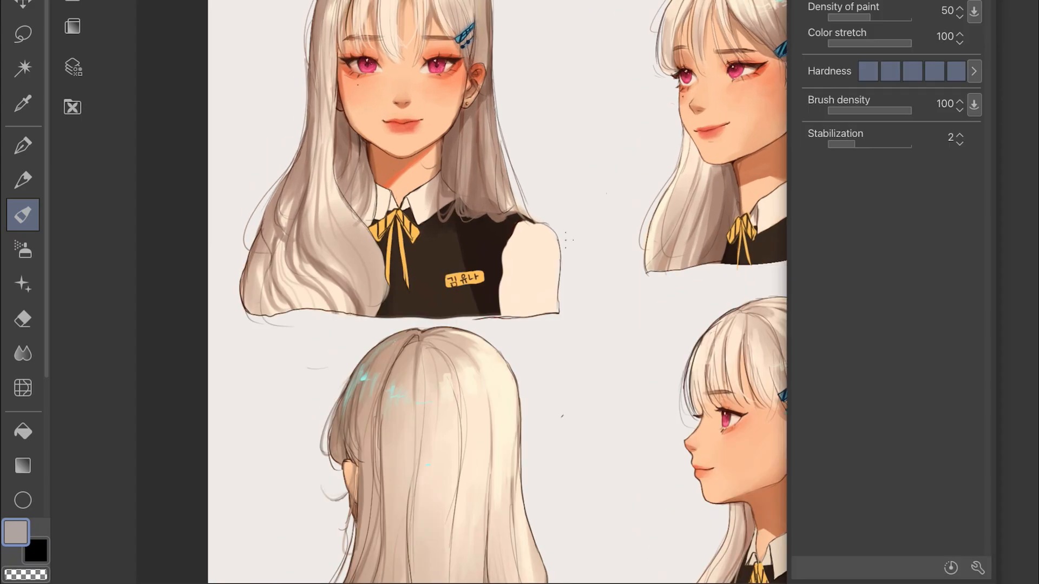
scroll(452, 292, down, 2)
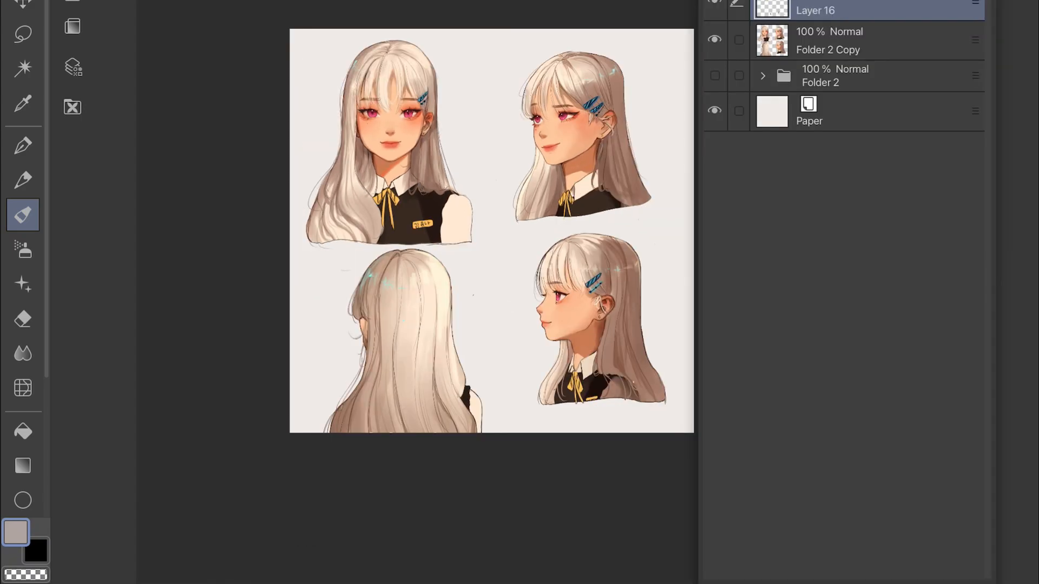
scroll(452, 292, up, 4)
scroll(452, 292, down, 2)
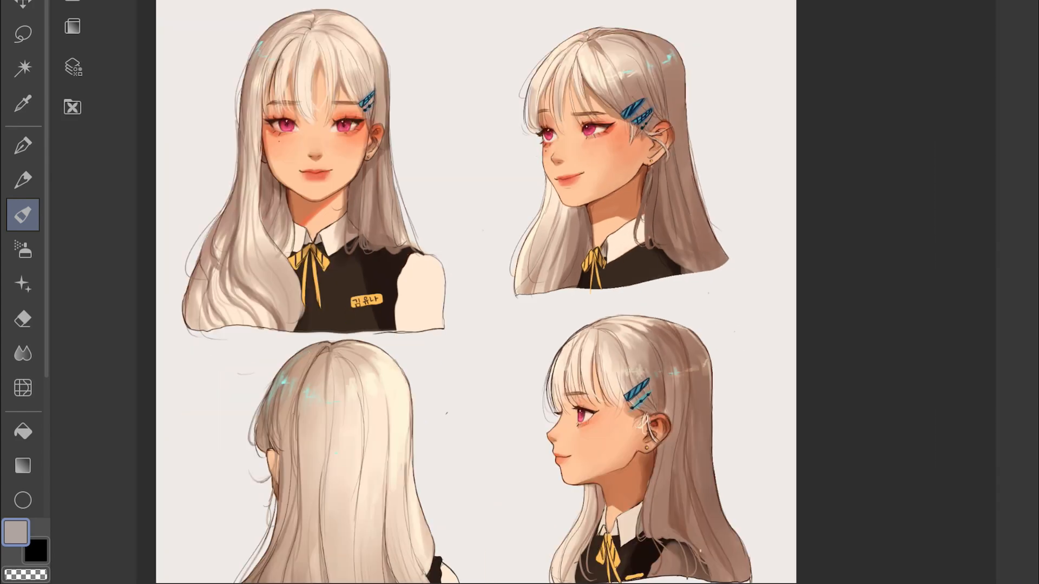
scroll(453, 292, down, 2)
scroll(452, 293, down, 3)
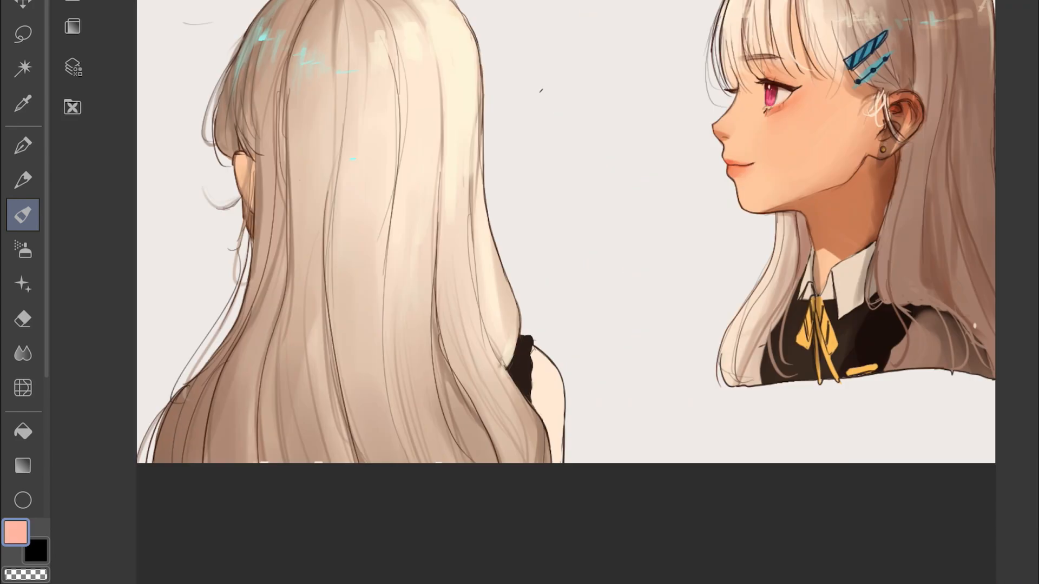
Brush soft beige-pink shading onto the back view's arm beside the vest
drag(534, 379, 535, 362)
scroll(552, 473, down, 2)
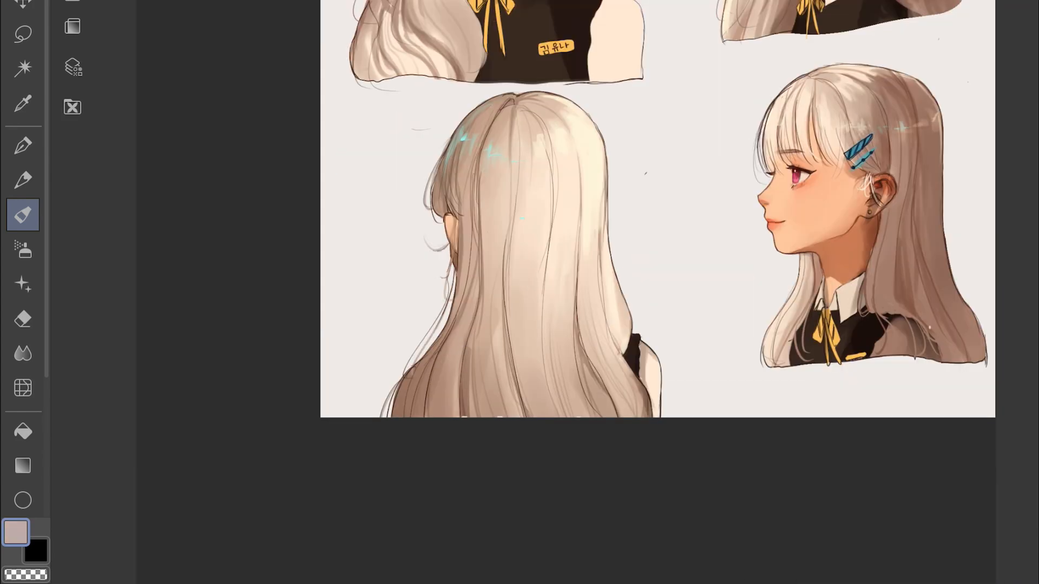
scroll(454, 389, up, 5)
Paint a sampled orange tint on the back view's visible strip of face and blend it softly downward
alt+click(425, 384)
scroll(449, 160, up, 1)
alt+click(439, 164)
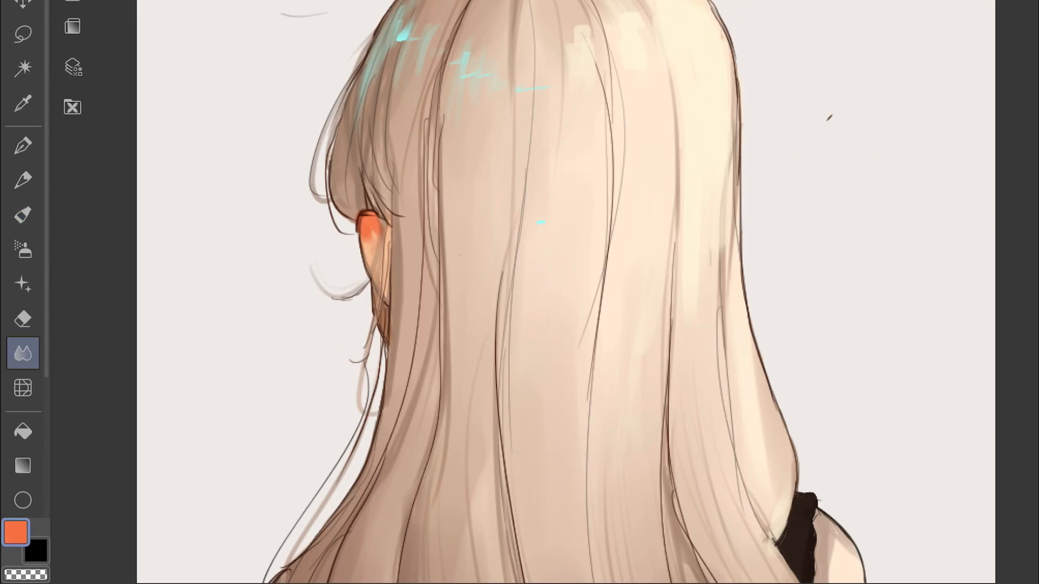
key(b)
scroll(565, 292, down, 5)
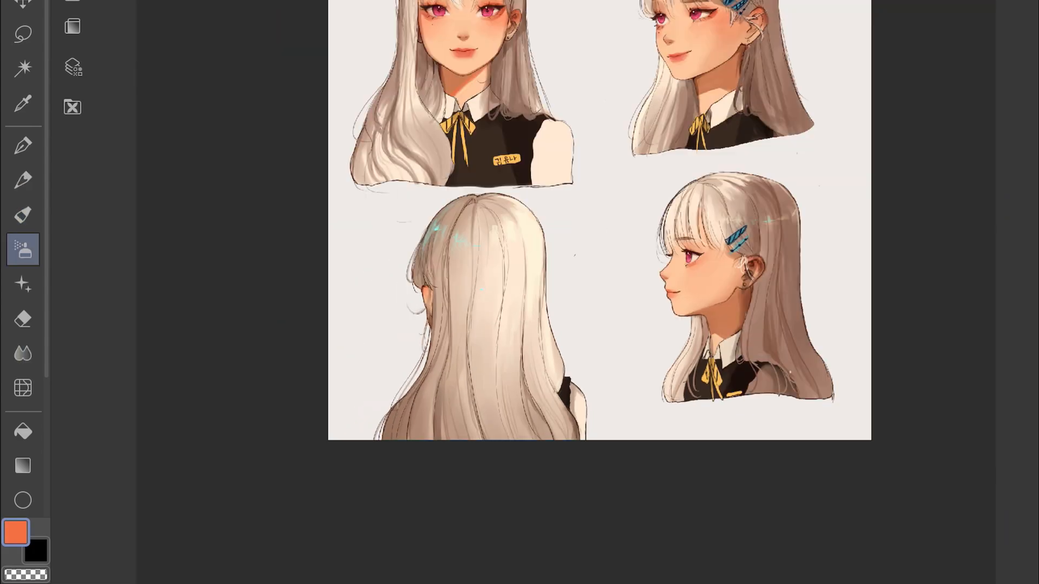
Airbrush soft orange warmth around the three-quarter view on a Multiply layer and merge it into the layer below
scroll(545, 240, up, 3)
scroll(476, 239, down, 2)
scroll(655, 207, up, 3)
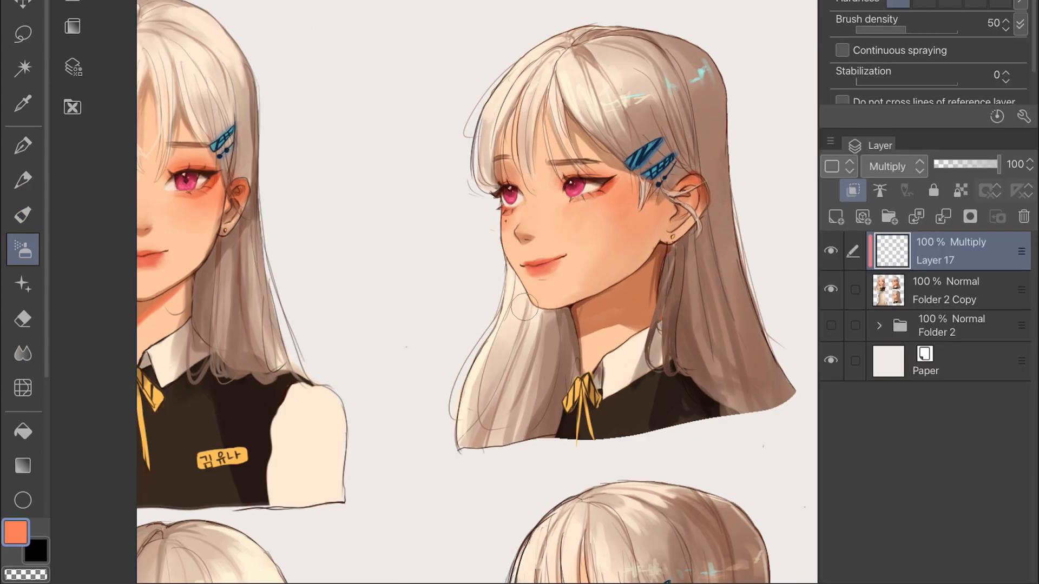
scroll(583, 340, down, 3)
scroll(477, 292, down, 3)
click(942, 217)
Erase stray marks in front of the three-quarter view's face near the eyelashes
scroll(477, 162, up, 5)
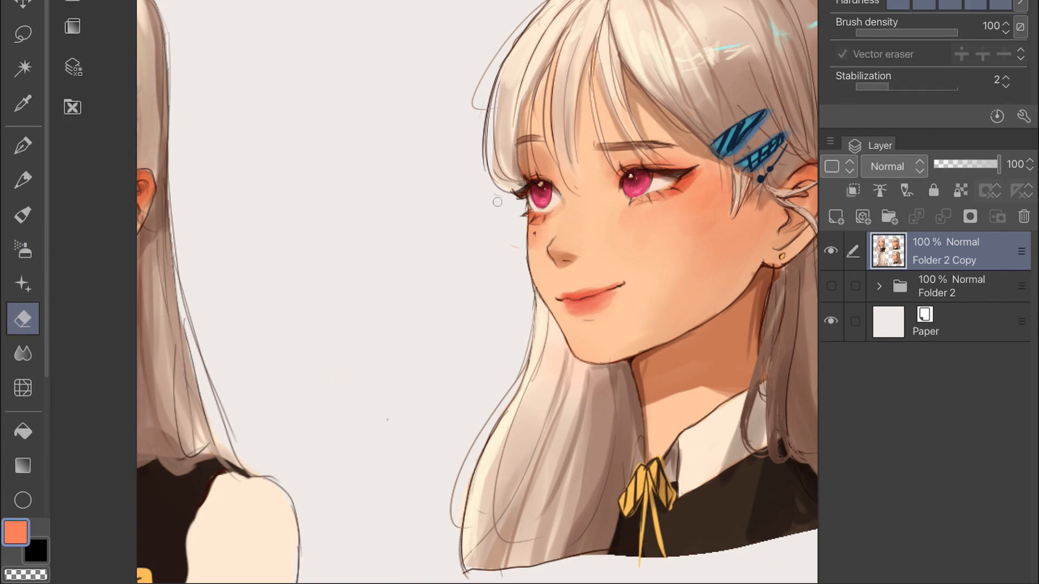
scroll(487, 148, down, 3)
scroll(550, 339, up, 4)
Refine the three-quarter view's face and hair outlines with a sampled reddish brown
key(p)
scroll(549, 339, up, 3)
alt+click(409, 334)
scroll(480, 264, down, 6)
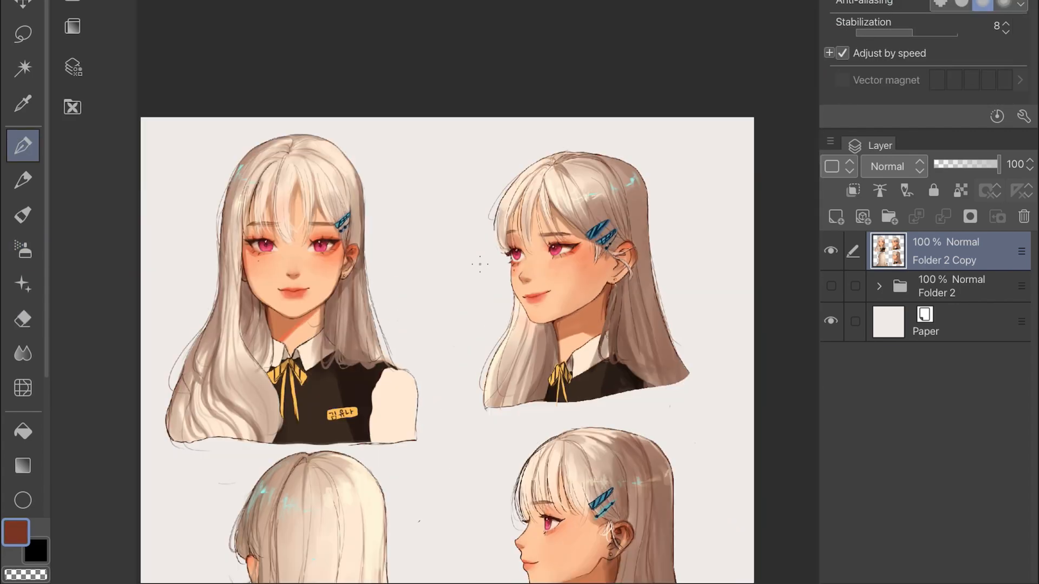
scroll(518, 169, up, 3)
scroll(518, 168, down, 5)
scroll(518, 169, up, 5)
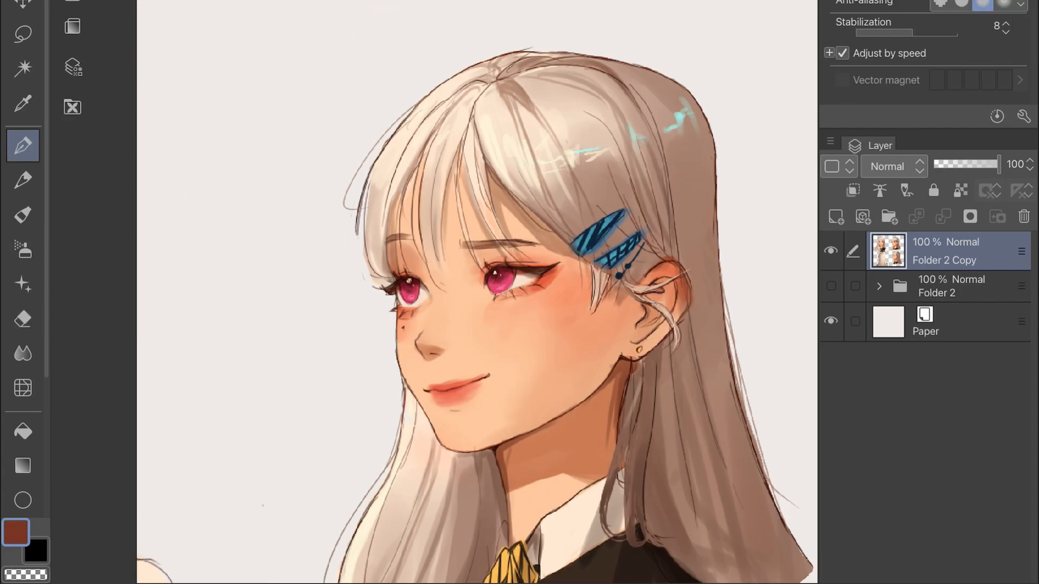
Erase the loose outer strand beside the three-quarter view's bangs and clean up the hair's front edge
key(e)
scroll(545, 287, down, 5)
scroll(546, 295, up, 5)
drag(381, 248, 380, 271)
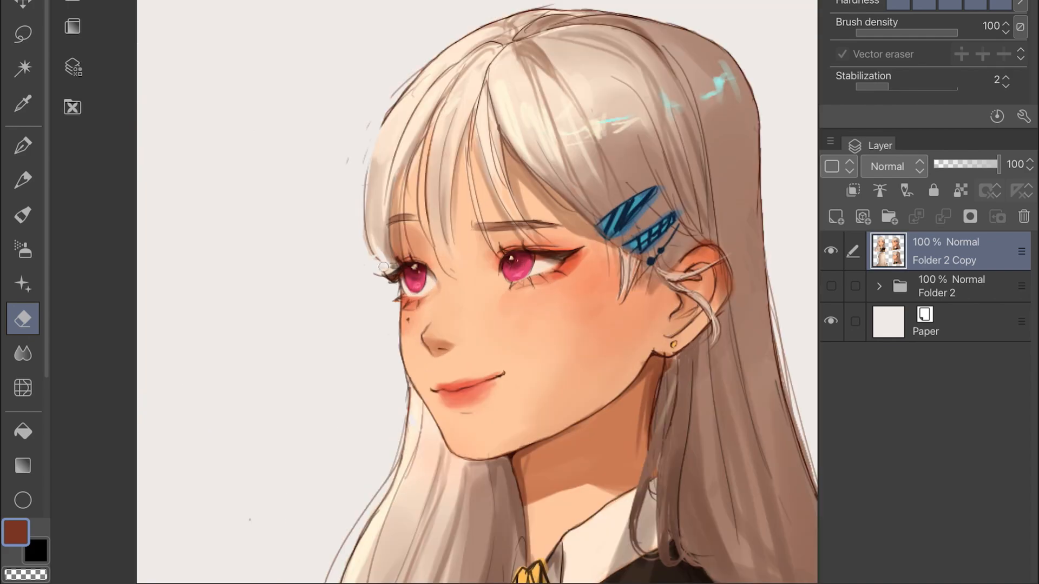
scroll(541, 287, down, 5)
key(p)
scroll(455, 216, up, 7)
key(e)
drag(311, 319, 329, 418)
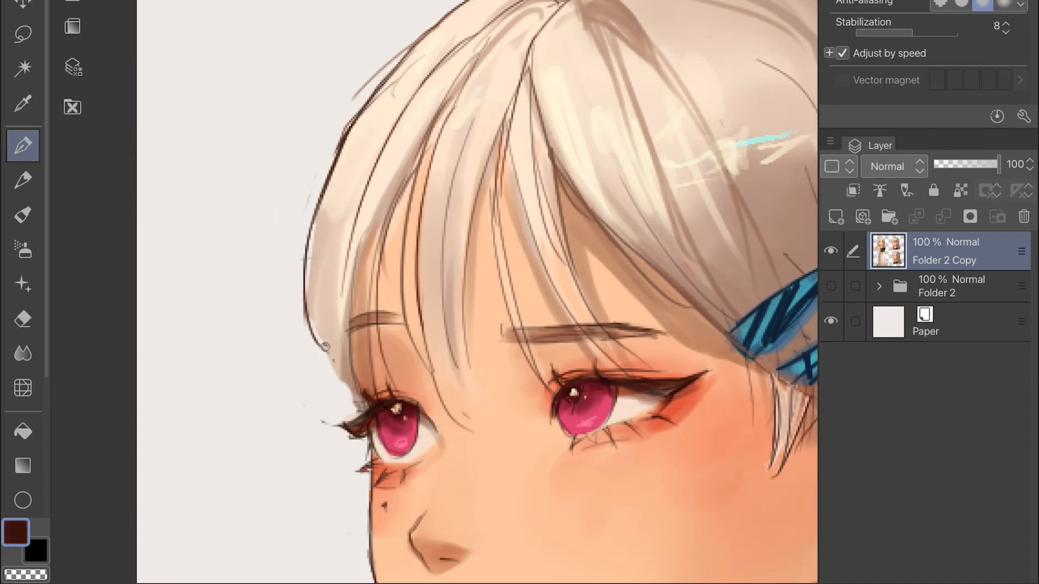
Draw a long thin dark brown hair strand falling from the three-quarter view's bangs in front of the face
scroll(492, 260, down, 5)
scroll(492, 260, up, 5)
scroll(492, 259, down, 5)
scroll(492, 260, up, 5)
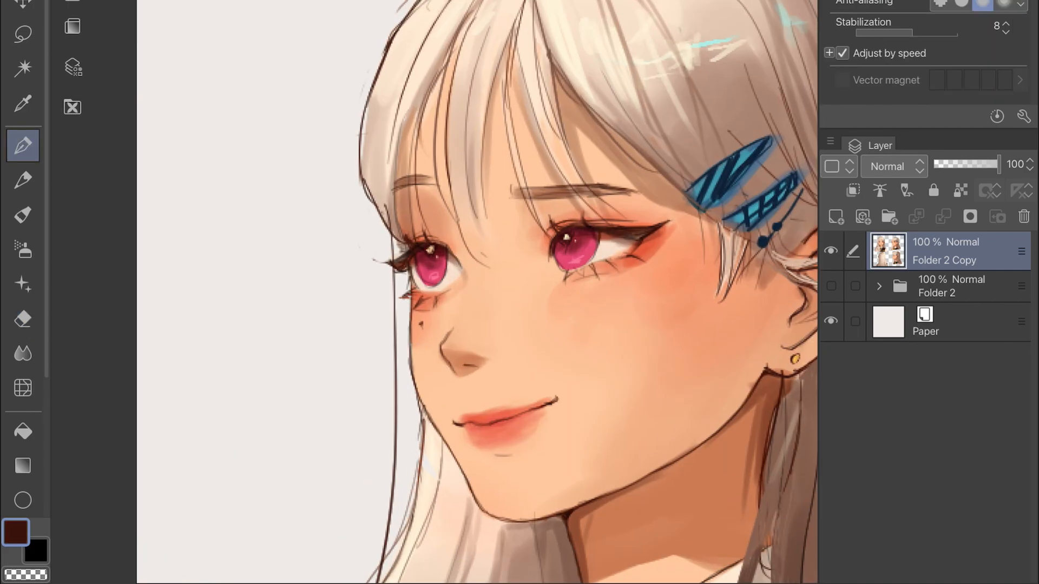
Add a layer beneath the artwork layer and fill the gap behind the three-quarter view's thin front strand with a sampled pale hair color
click(835, 217)
alt+click(428, 449)
key(g)
click(407, 443)
scroll(432, 487, up, 4)
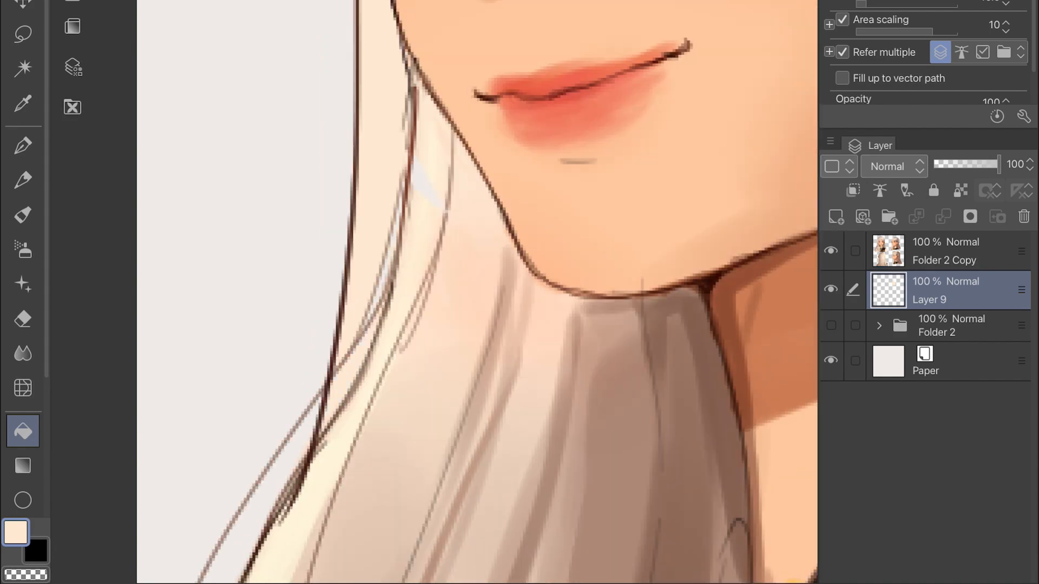
key(p)
scroll(399, 257, down, 5)
scroll(405, 234, up, 2)
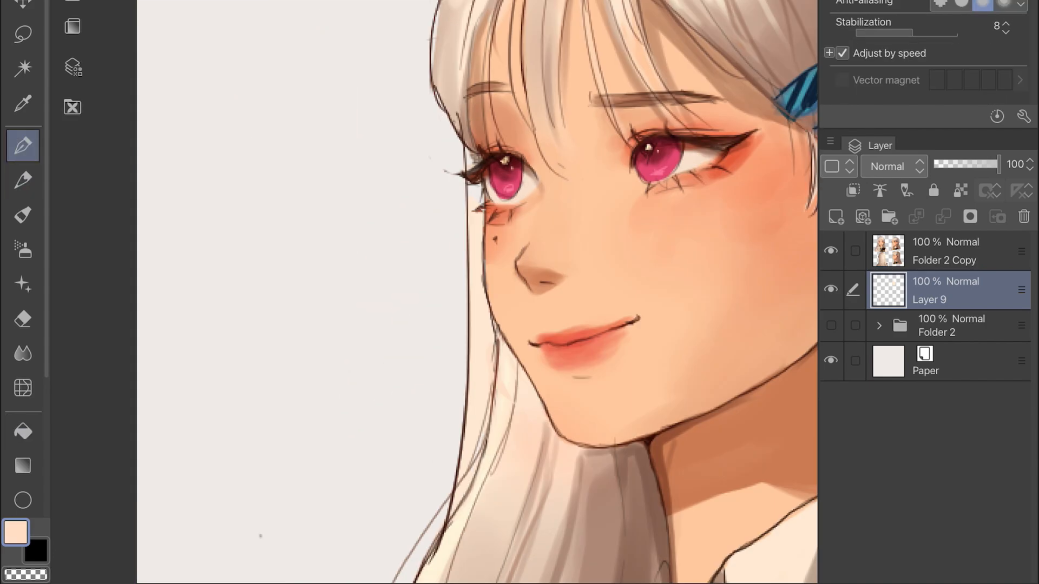
Try to merge the artwork layer with the fill layer beneath it
scroll(481, 270, down, 6)
click(944, 251)
click(942, 216)
scroll(492, 273, up, 5)
key(j)
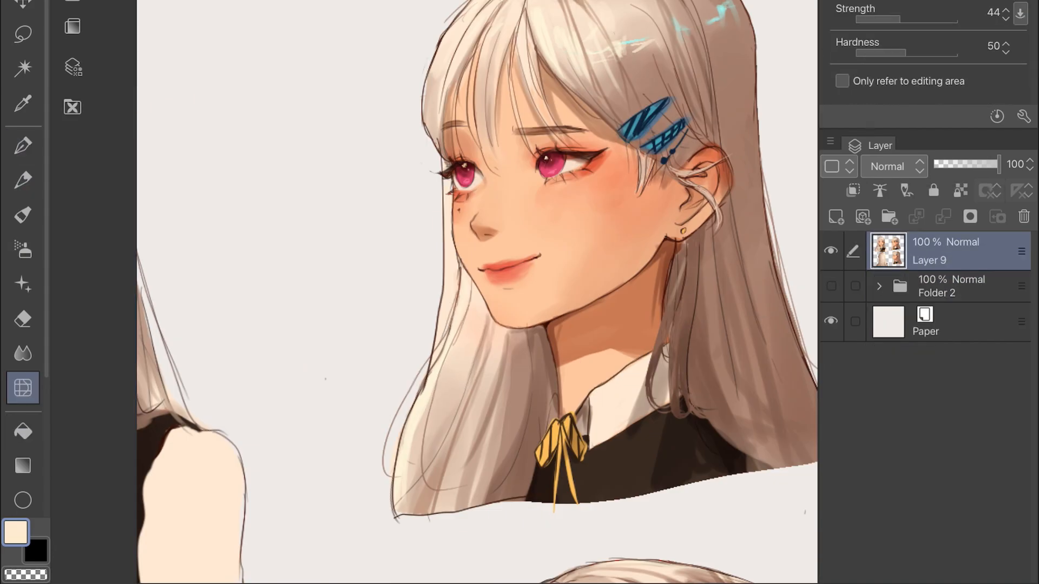
scroll(514, 228, up, 1)
key(ctrl+z)
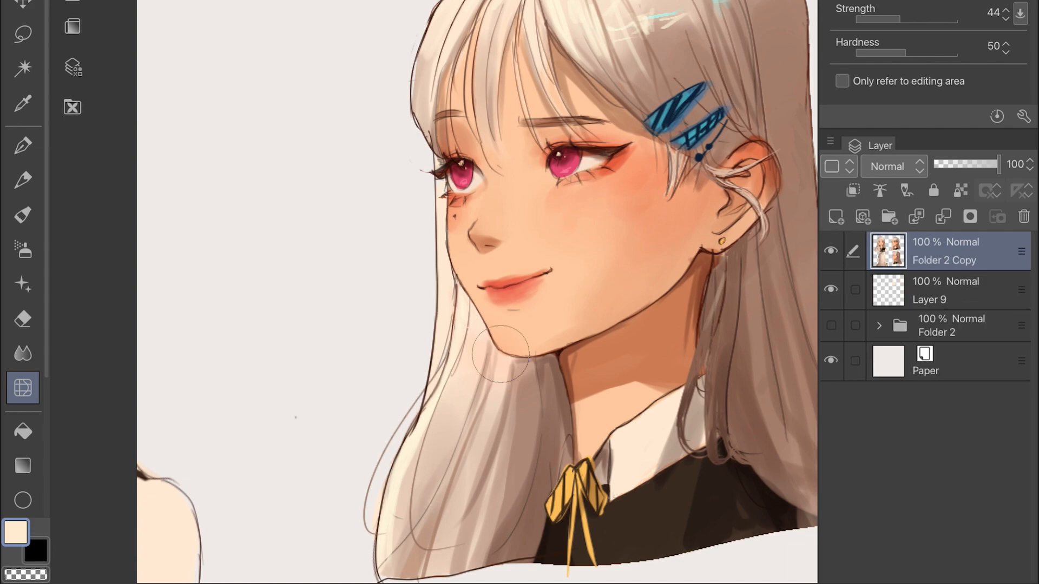
Touch up the front view's jaw outline with a very dark brown pen
scroll(501, 396, down, 5)
scroll(501, 397, up, 5)
key(p)
scroll(476, 292, up, 2)
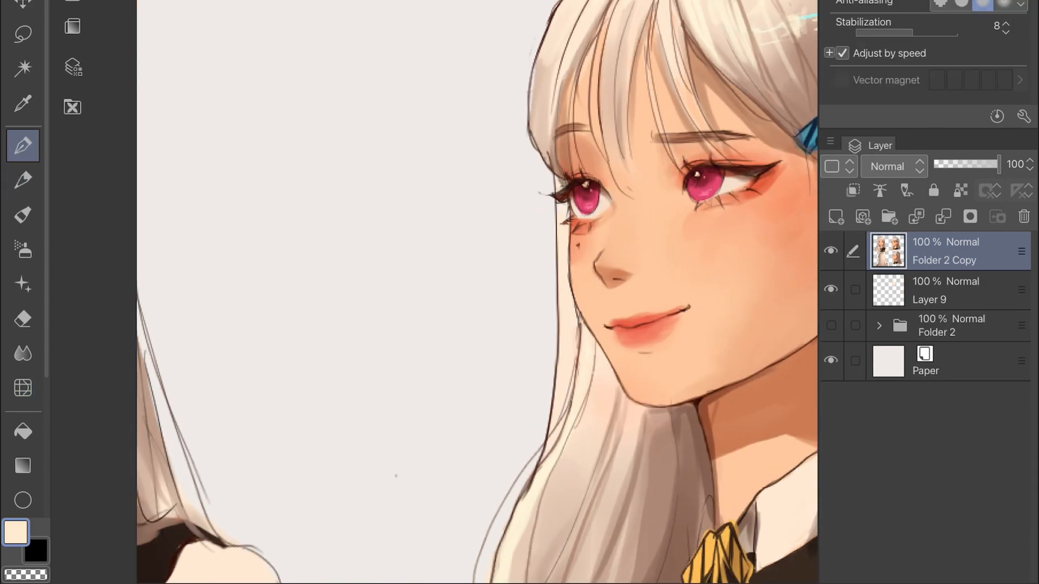
scroll(476, 292, down, 3)
scroll(476, 292, left, 5)
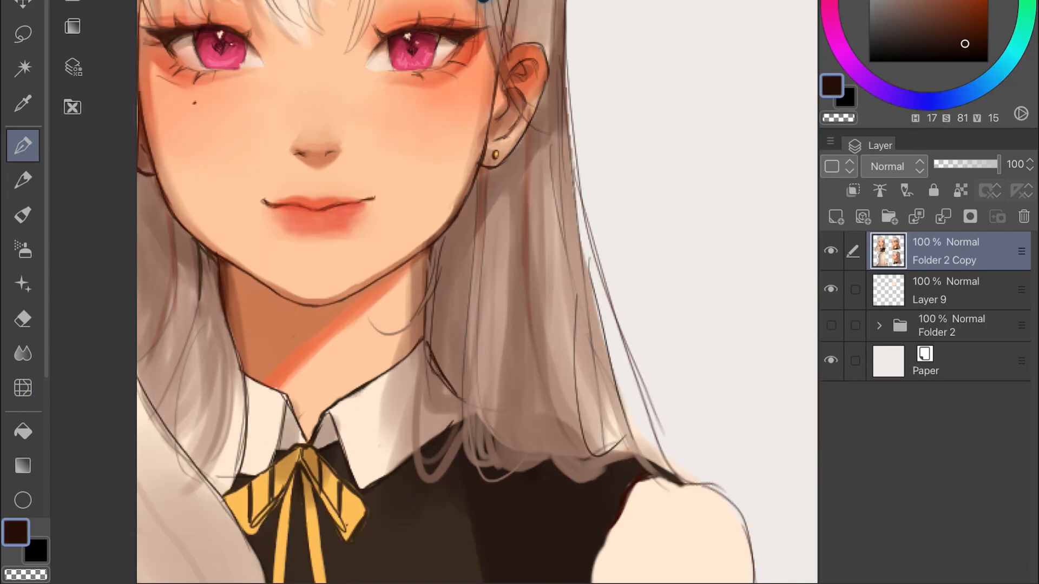
click(166, 163)
scroll(477, 292, down, 4)
scroll(477, 292, up, 3)
scroll(477, 292, up, 4)
scroll(477, 292, down, 3)
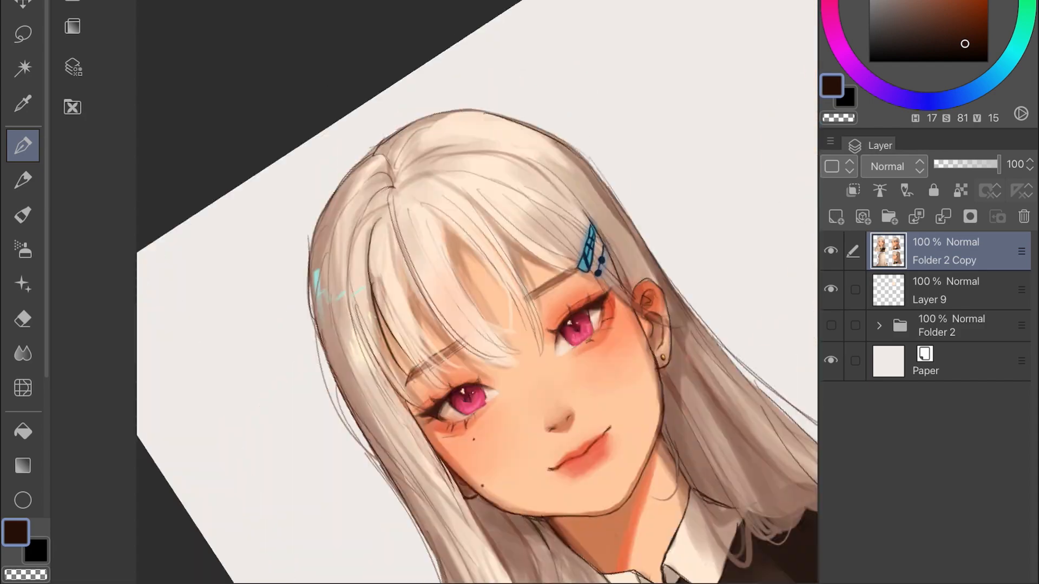
Strengthen the head outline at the crown of the front view's hair with a dark brown stroke
scroll(477, 292, up, 4)
scroll(477, 292, right, 3)
drag(331, 201, 388, 161)
scroll(476, 292, down, 4)
scroll(476, 292, up, 1)
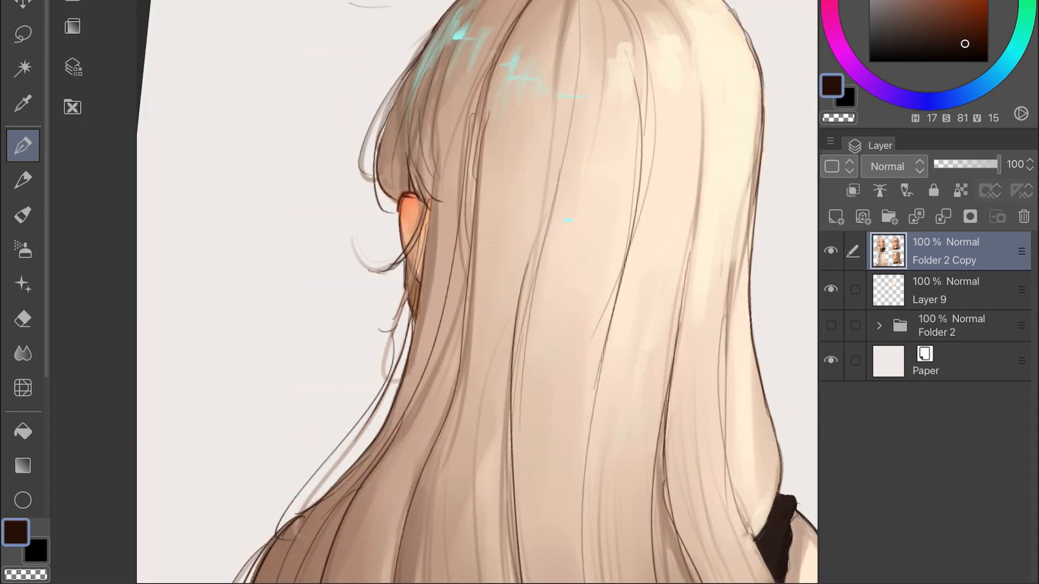
Clean up the skin around the profile view's ear stud and the neck shadow under the earlobe with sampled skin tones
scroll(477, 292, right, 5)
scroll(476, 292, up, 3)
scroll(477, 292, down, 3)
scroll(476, 292, up, 8)
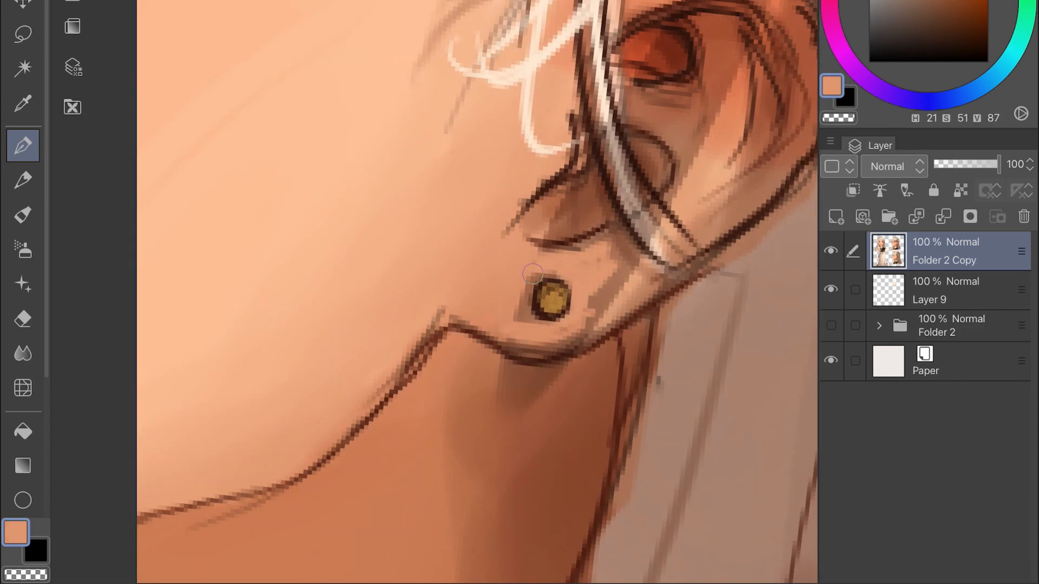
scroll(533, 274, down, 8)
scroll(477, 292, down, 2)
scroll(476, 292, up, 9)
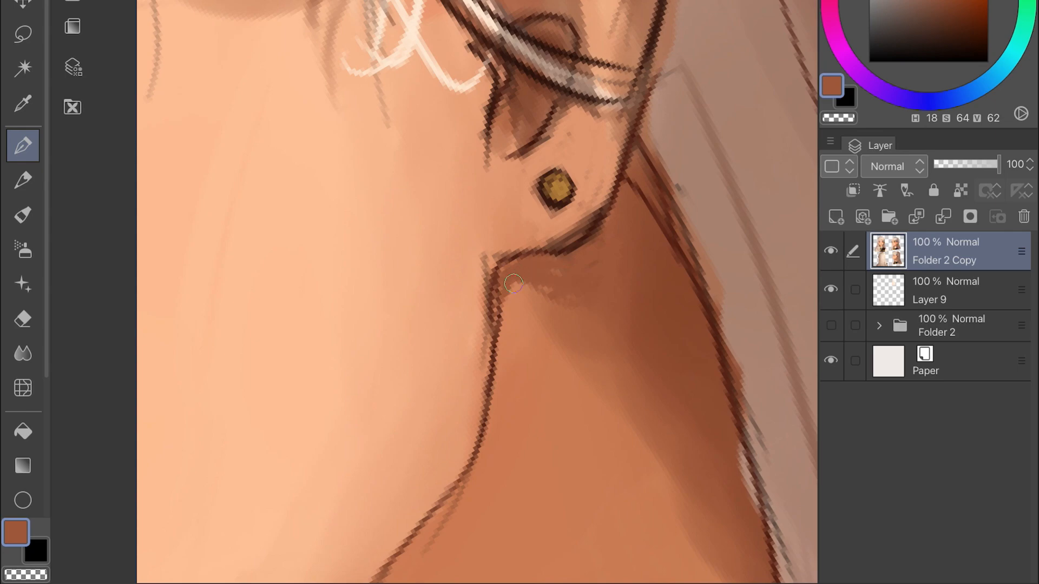
scroll(514, 284, down, 3)
Paint over the rough hair above the profile view's shoulder with sampled brown tones
alt+click(416, 195)
scroll(477, 292, down, 6)
scroll(476, 292, up, 8)
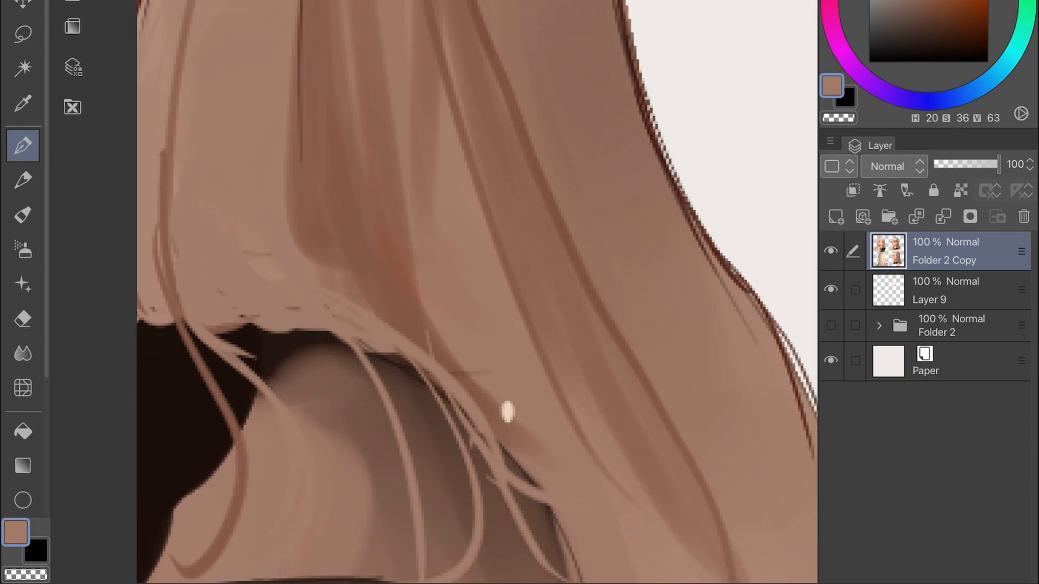
scroll(476, 292, down, 7)
alt+click(411, 251)
scroll(476, 292, down, 2)
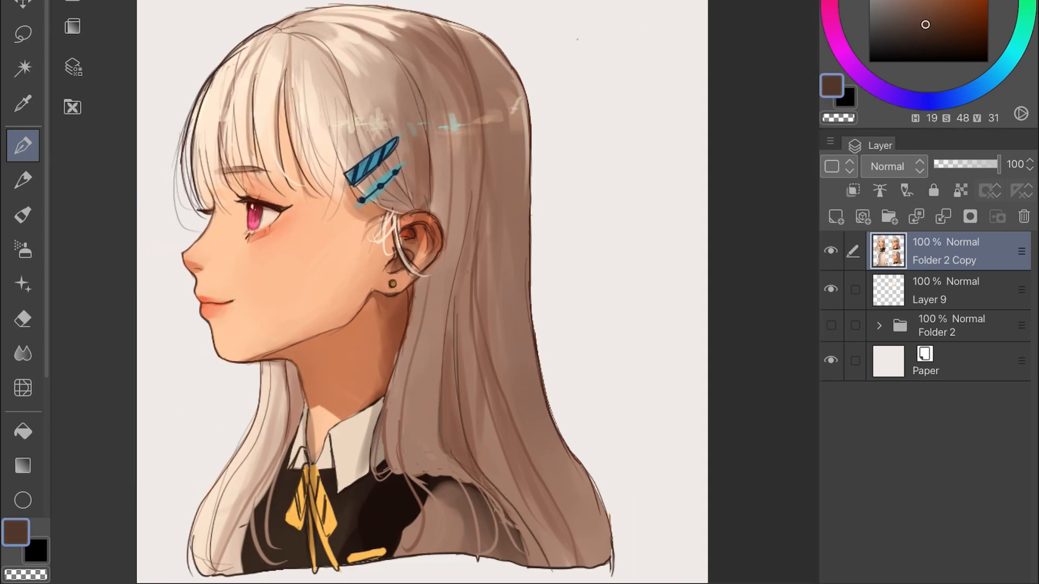
Erase the stray line marks along the crown outline of the three-quarter view's hair
scroll(477, 292, down, 4)
scroll(477, 293, up, 5)
scroll(477, 292, down, 6)
scroll(476, 292, up, 5)
key(e)
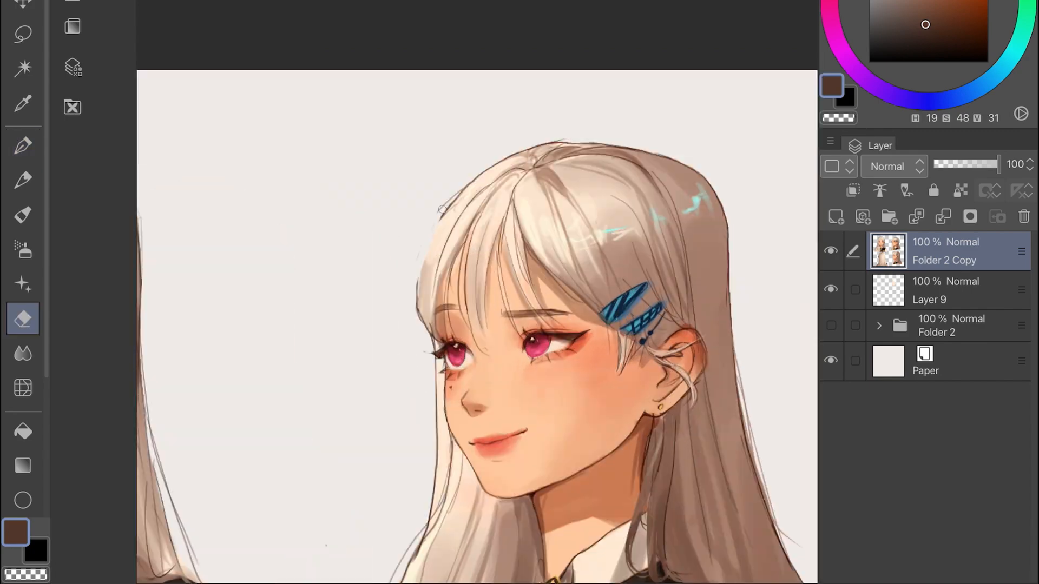
scroll(442, 210, down, 5)
scroll(477, 292, up, 6)
Draw a thin pale peach strand outside the three-quarter view's front hair using sampled hair colors
key(p)
scroll(476, 292, up, 3)
scroll(476, 292, down, 4)
alt+click(470, 316)
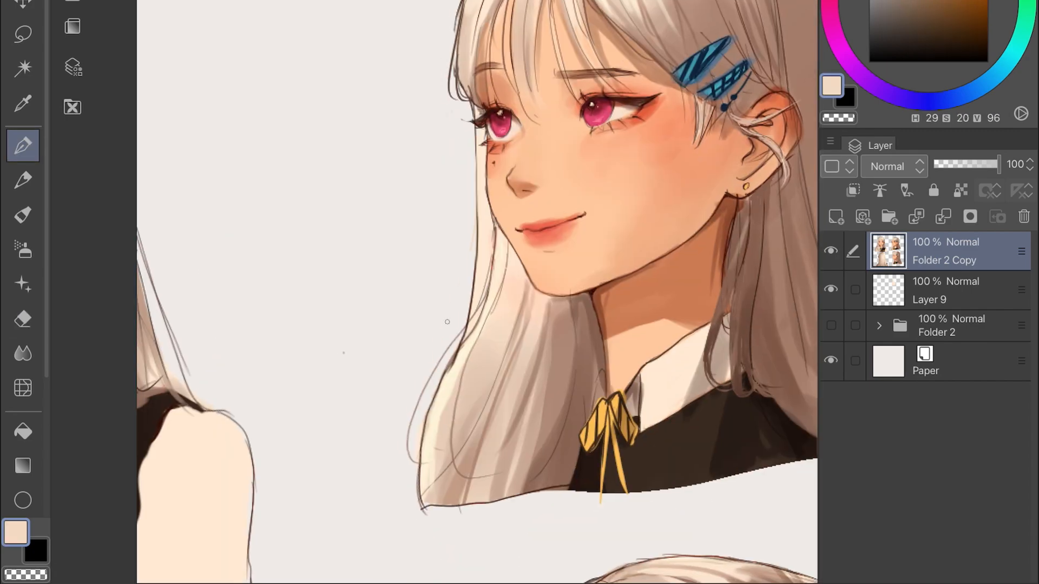
alt+click(458, 347)
scroll(447, 322, up, 2)
scroll(477, 292, down, 4)
scroll(476, 292, up, 6)
Paint a dusty brown shadow on the front view's white sleeve along the vest's armhole and fill it in
alt+click(684, 464)
scroll(477, 292, down, 6)
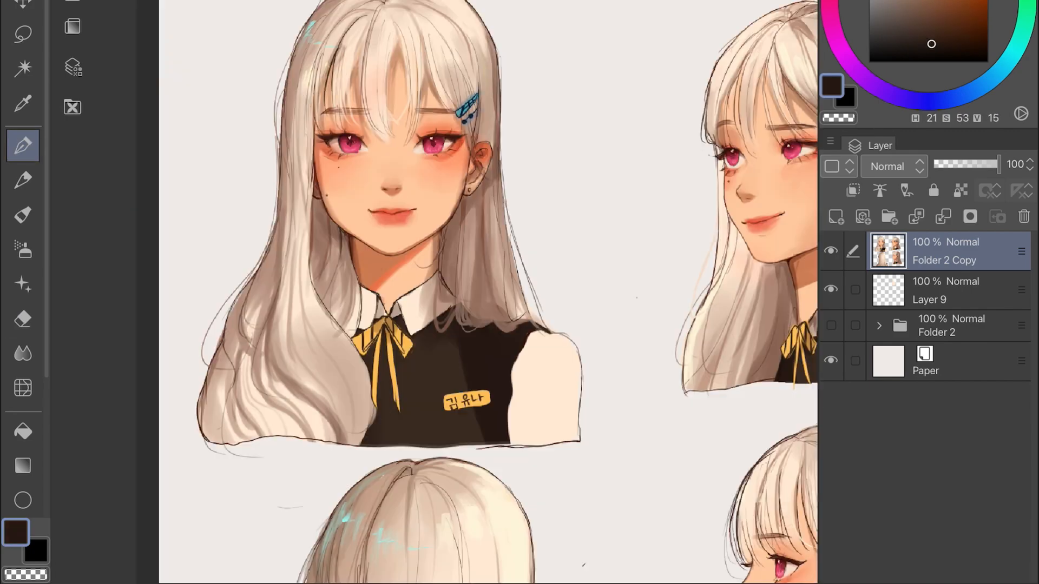
scroll(476, 292, down, 5)
scroll(477, 292, up, 5)
drag(409, 119, 313, 308)
key(g)
click(333, 244)
scroll(477, 292, down, 2)
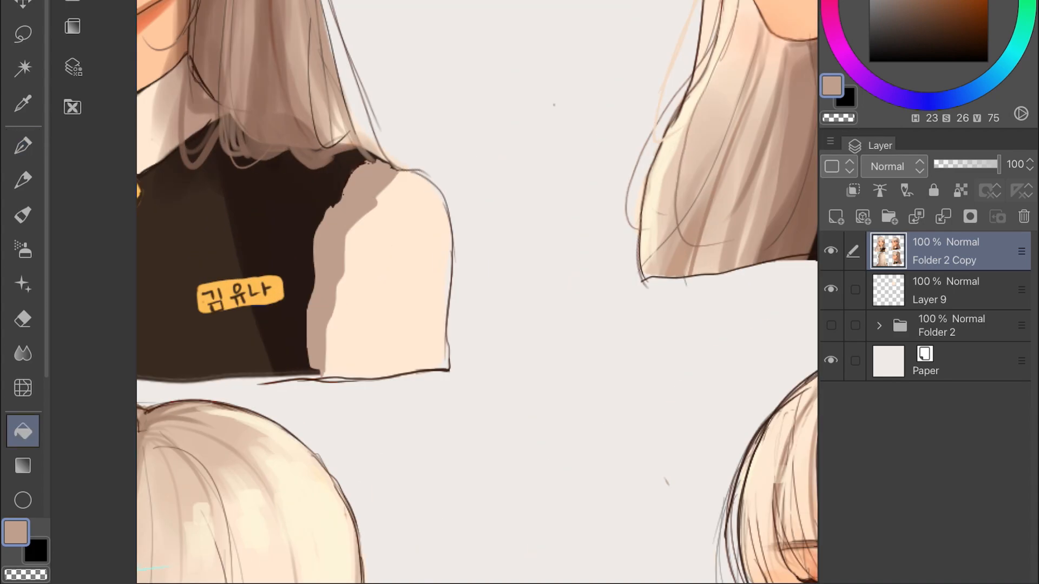
Extend the front view's dark vest over the tip of the shoulder with its sampled color
scroll(477, 292, up, 4)
key(p)
alt+click(303, 162)
mouse_move(352, 154)
mouse_down()
mouse_move(395, 130)
mouse_move(409, 135)
mouse_up()
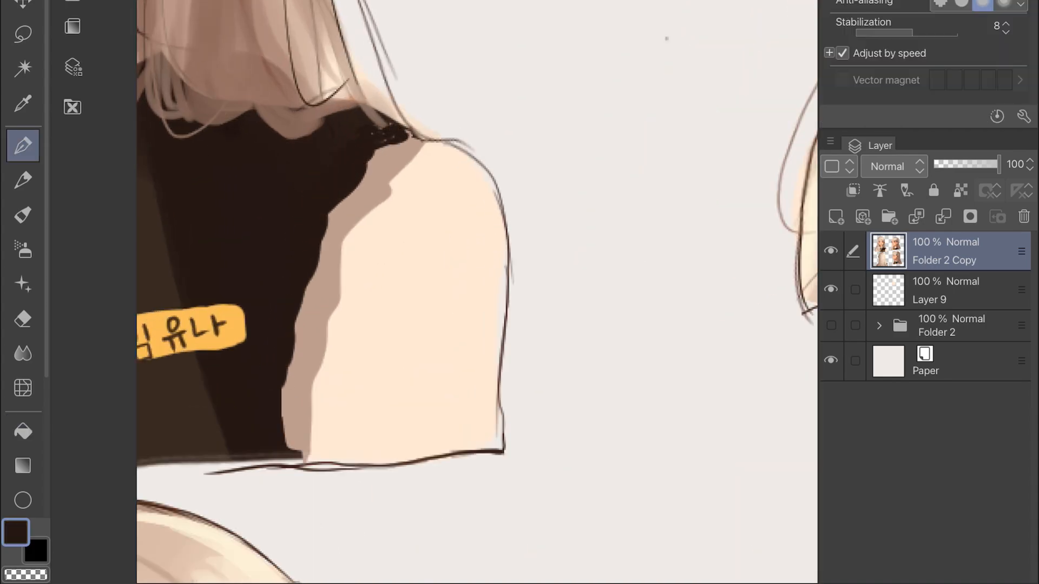
scroll(595, 276, down, 3)
scroll(477, 292, up, 2)
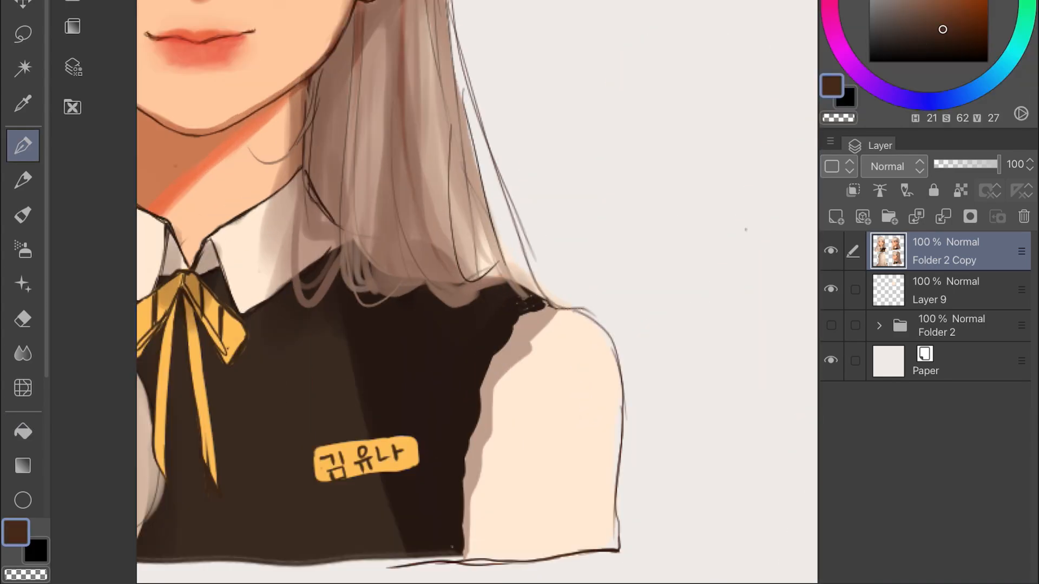
Refine the lower eyelashes of the profile view's eye with a dark brown pen
scroll(476, 292, down, 4)
scroll(476, 292, up, 8)
click(967, 38)
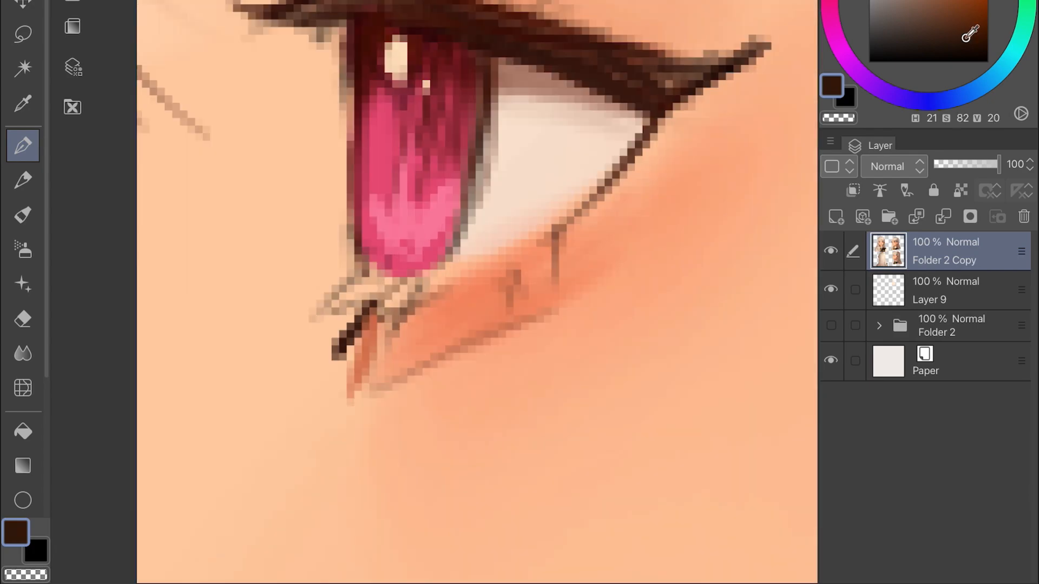
alt+click(406, 266)
scroll(477, 292, down, 2)
drag(481, 190, 441, 194)
scroll(469, 368, down, 3)
scroll(477, 292, up, 3)
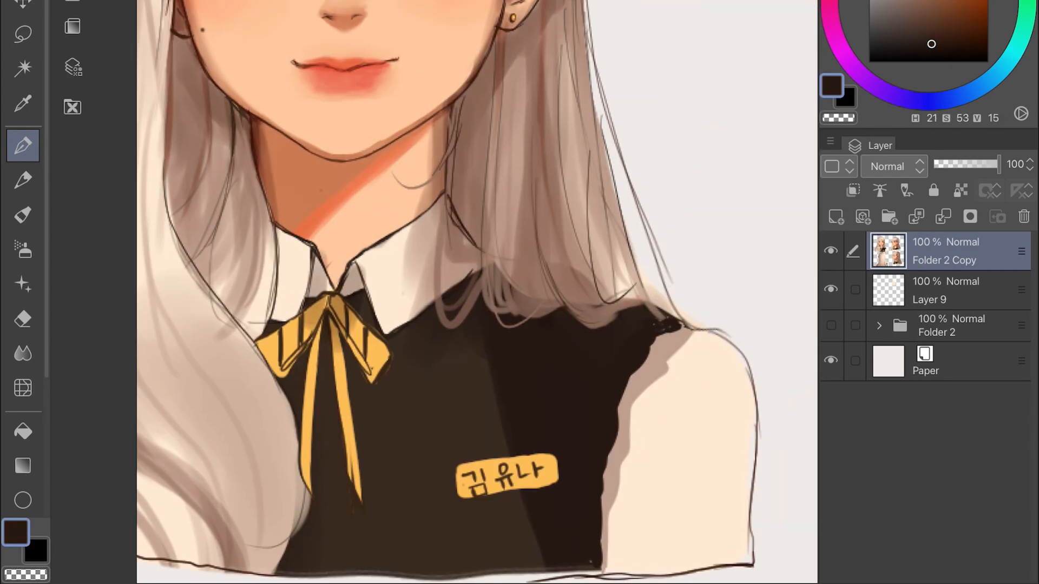
Examine the shaded front, three-quarter, profile and back views of the character up close
scroll(477, 292, down, 4)
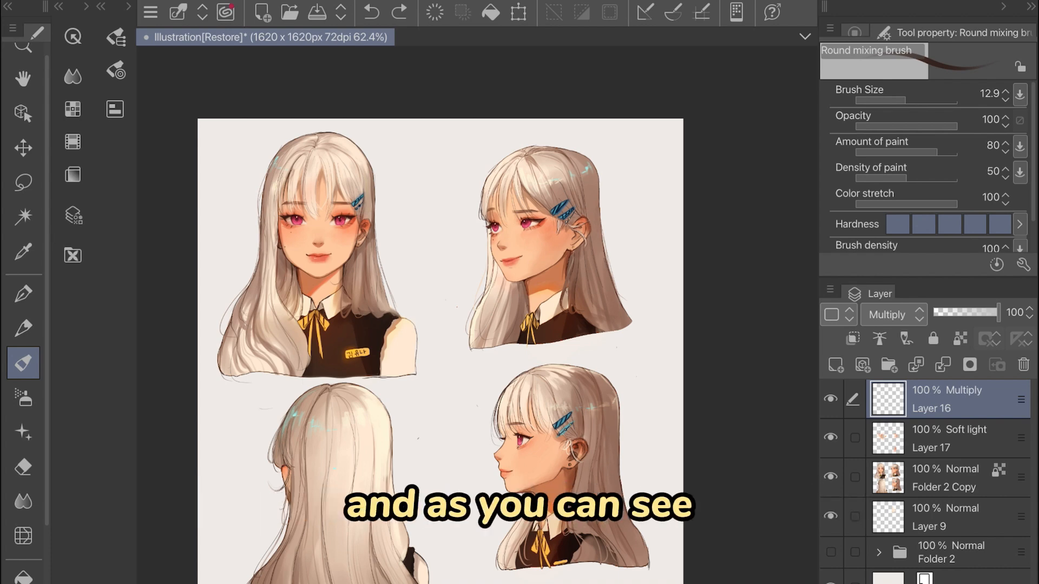
scroll(282, 251, up, 2)
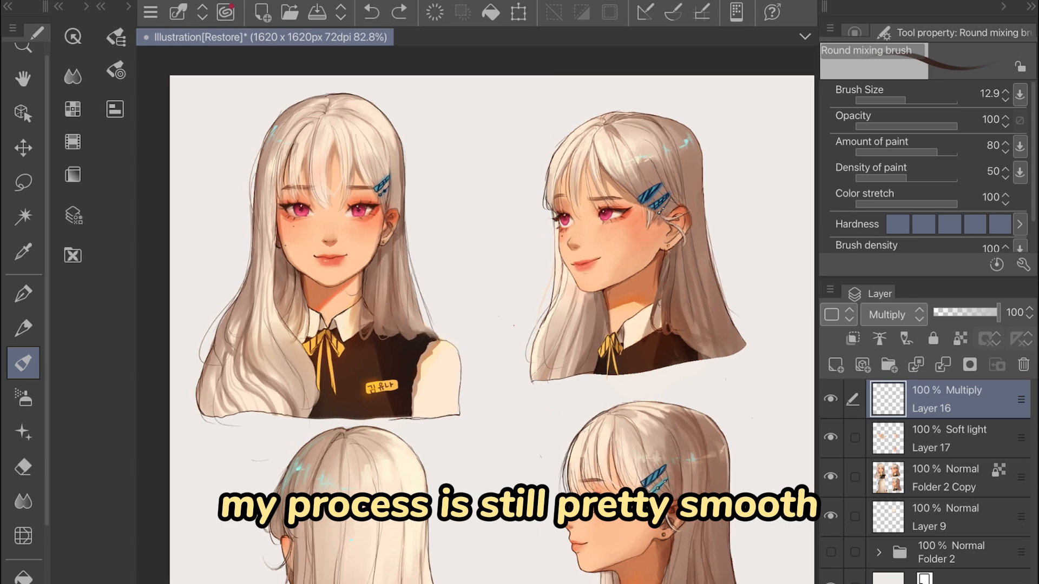
scroll(282, 251, up, 3)
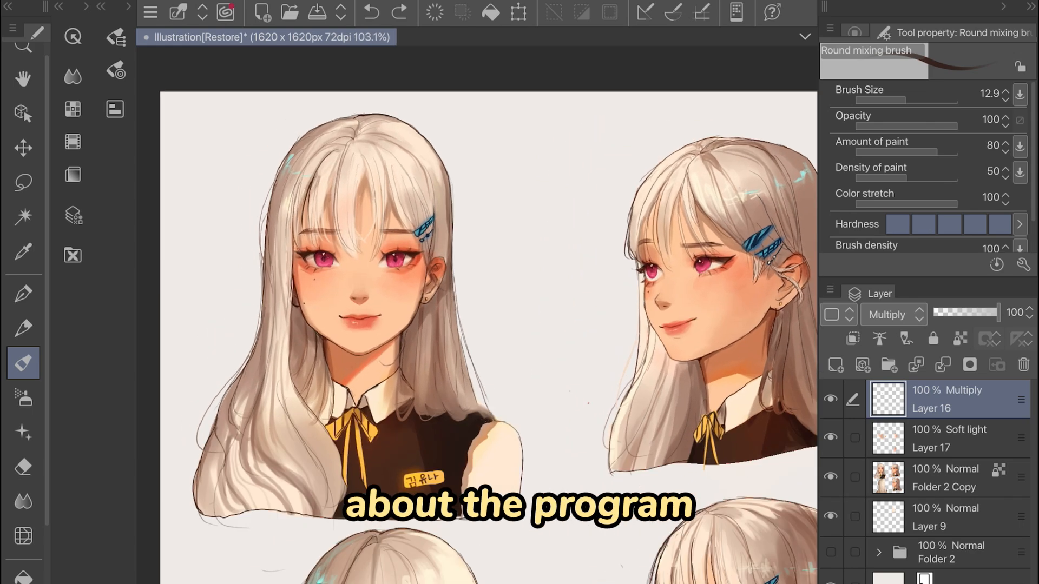
scroll(477, 344, right, 5)
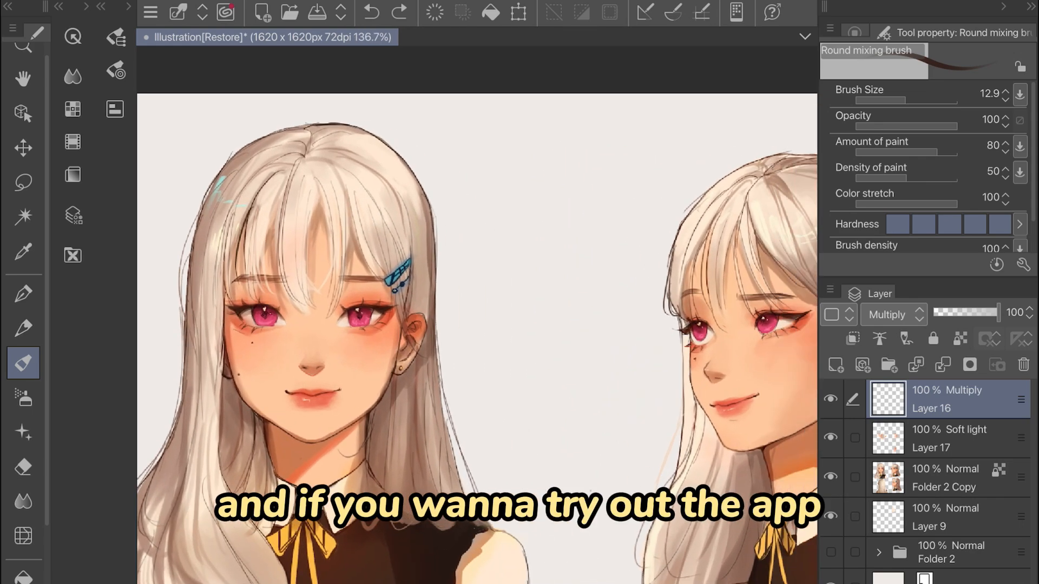
scroll(460, 314, down, 10)
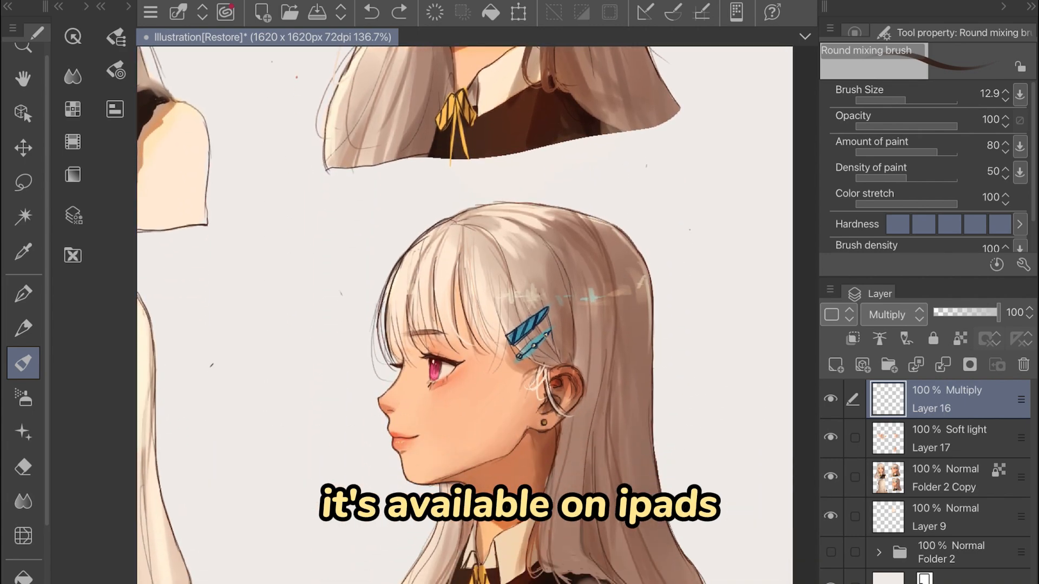
scroll(476, 313, left, 8)
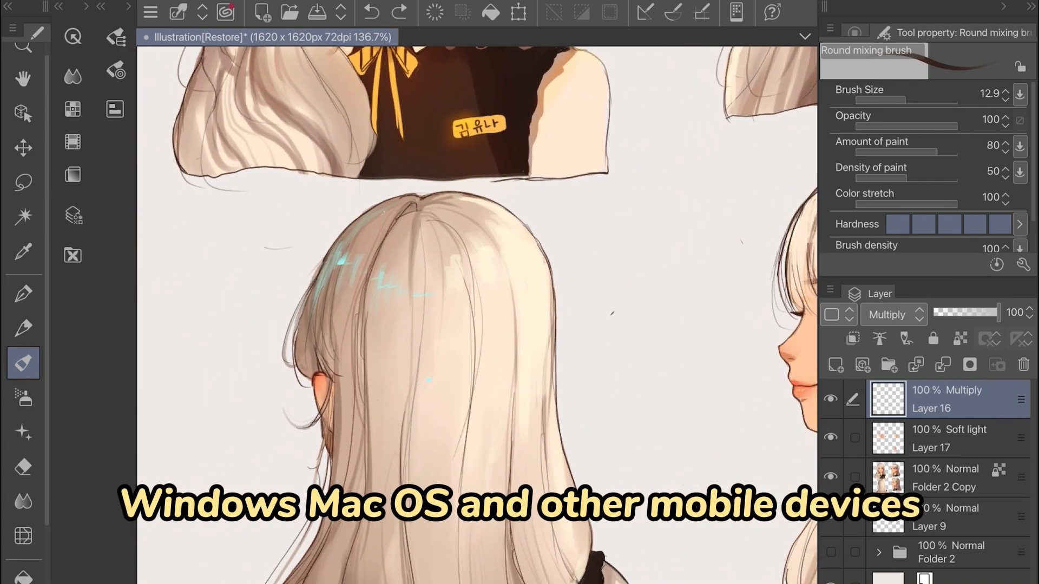
scroll(476, 314, down, 5)
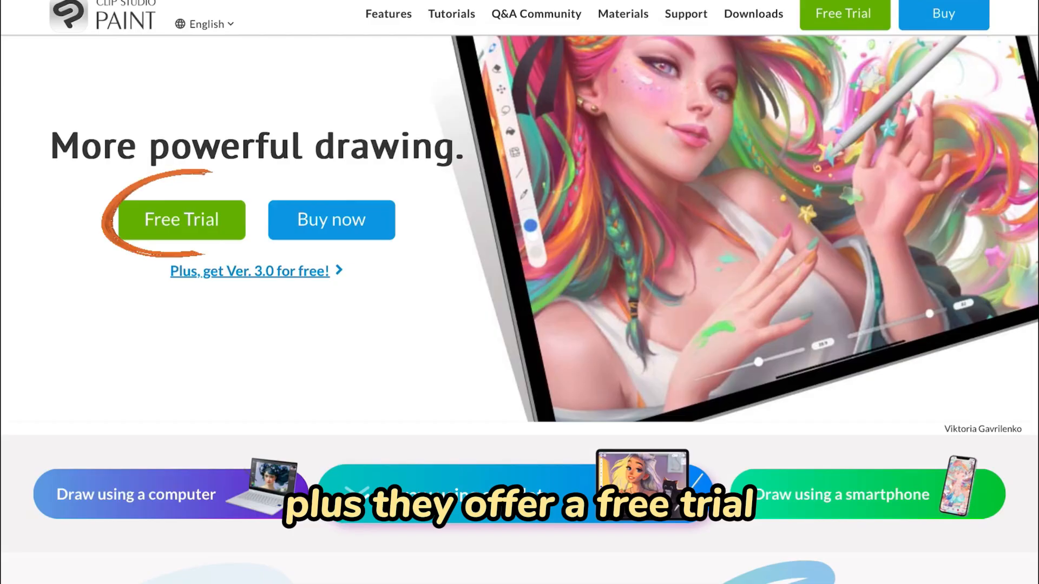
Browse the Clip Studio Paint website's product page from the free trial offer through brushes and materials to the 3D drawing figures
scroll(519, 308, down, 5)
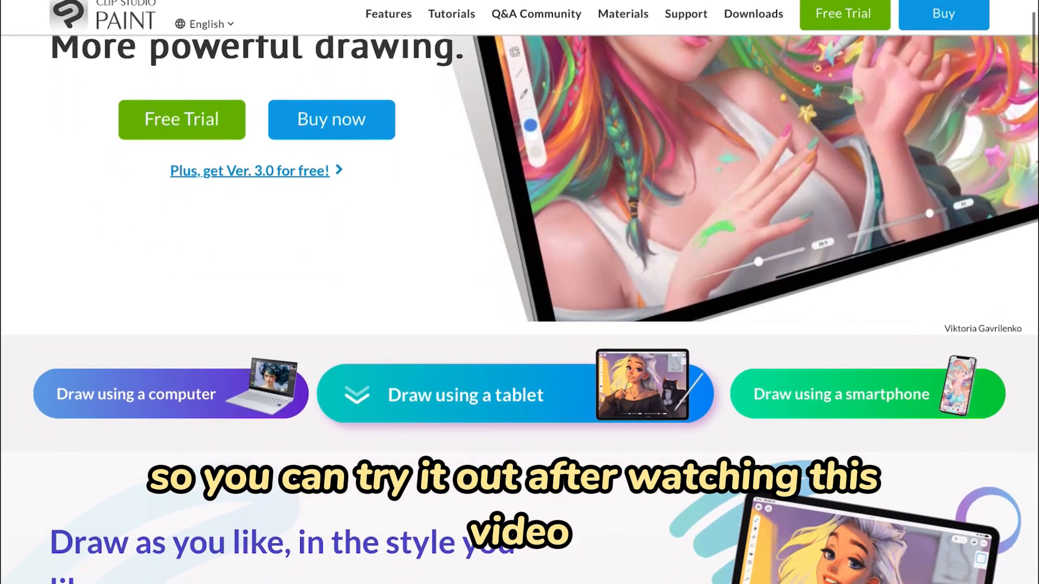
scroll(520, 308, down, 4)
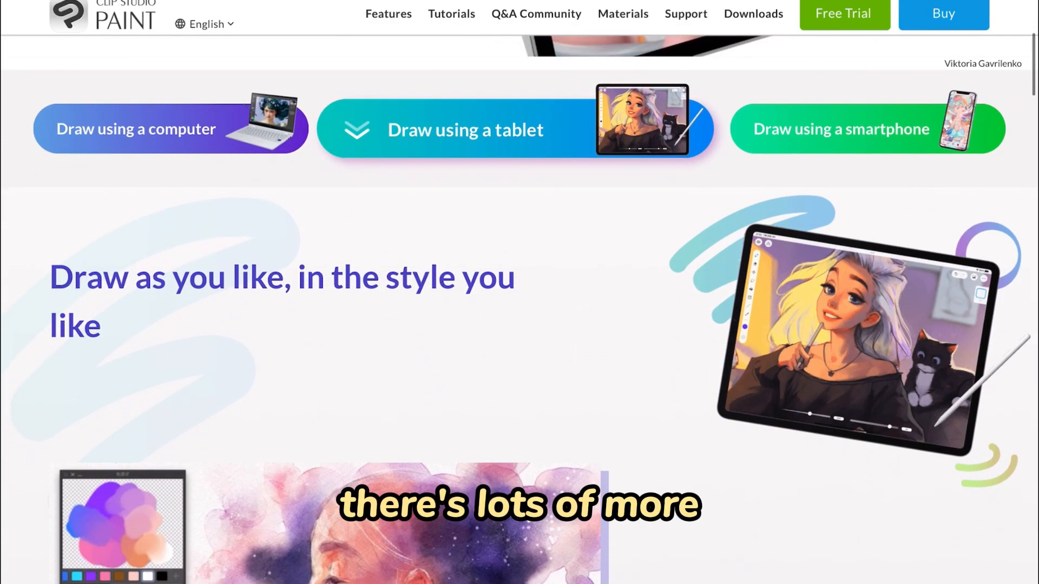
scroll(519, 308, down, 4)
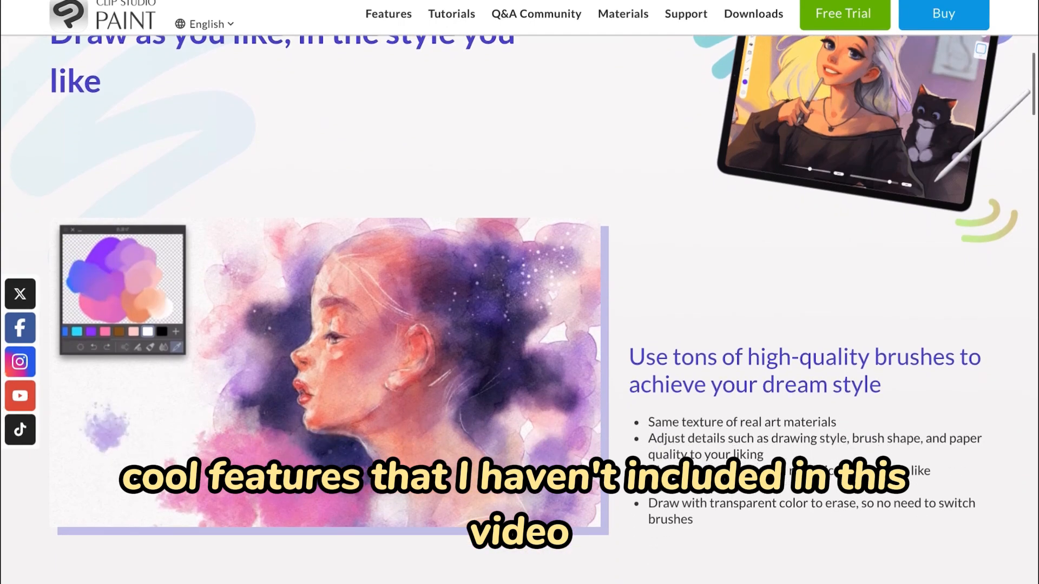
scroll(519, 308, down, 2)
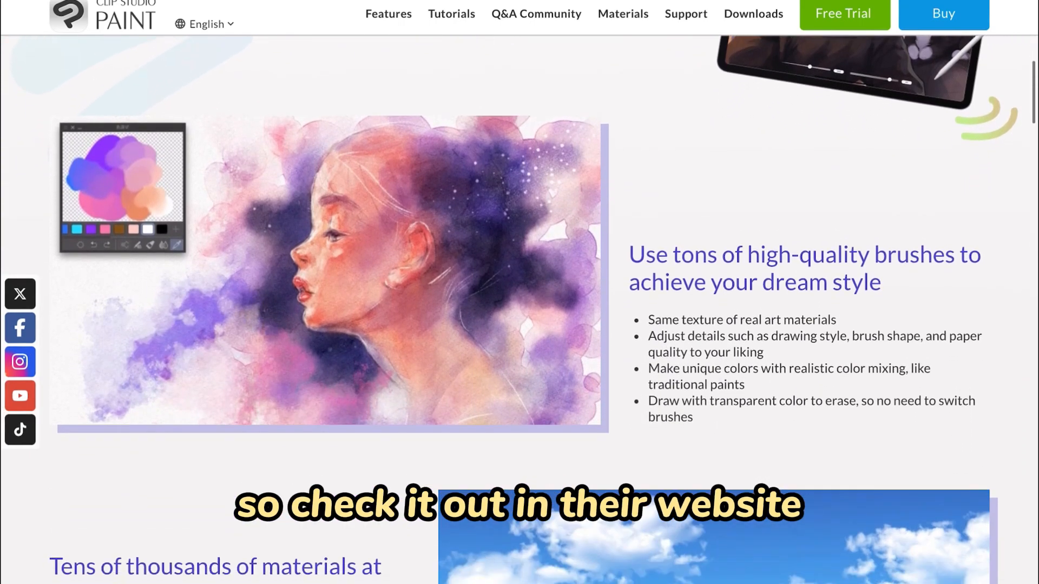
scroll(519, 308, down, 2)
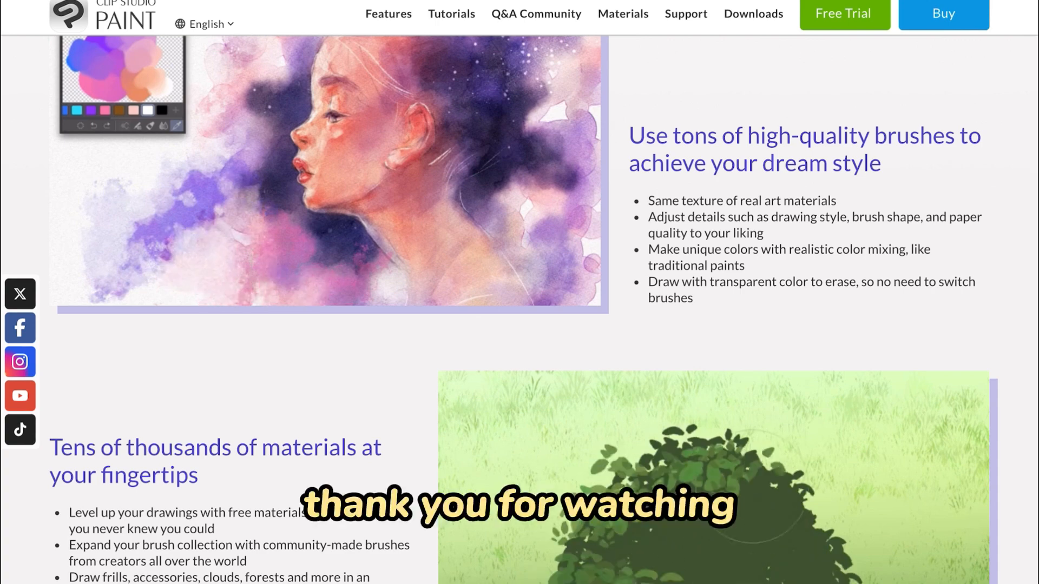
scroll(519, 308, down, 4)
scroll(519, 293, down, 10)
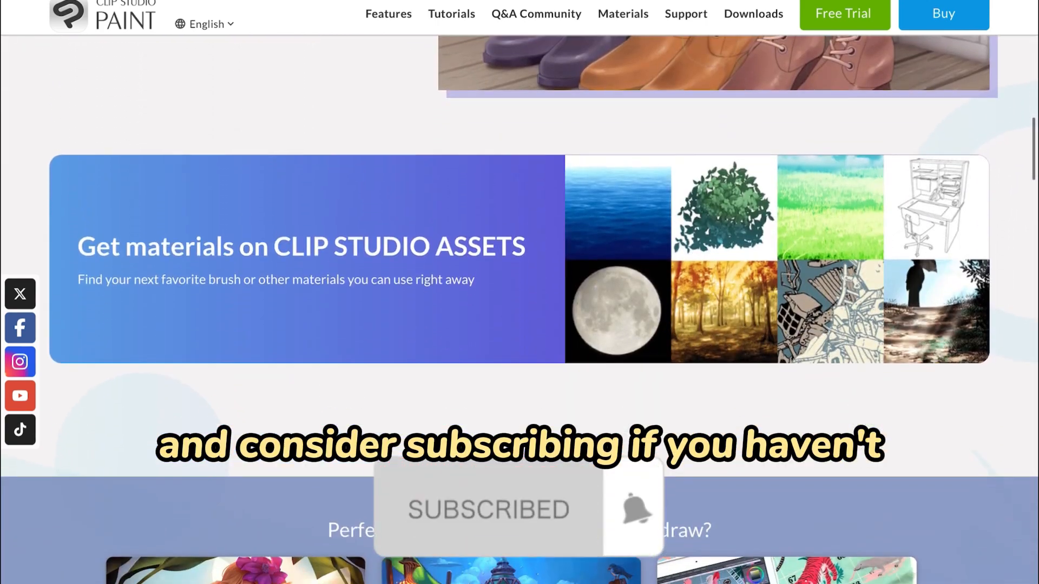
scroll(519, 292, down, 5)
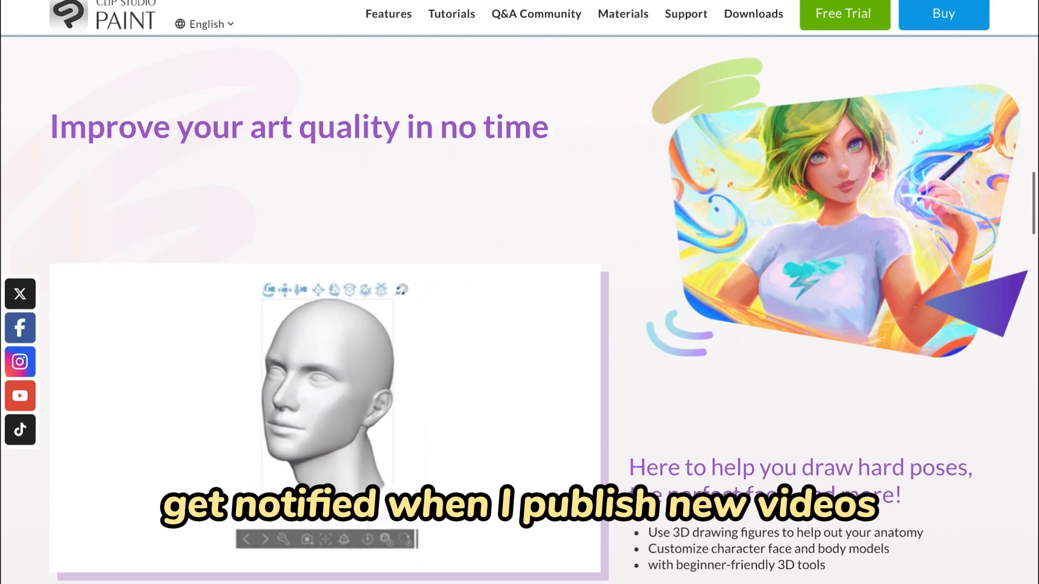
scroll(519, 292, down, 3)
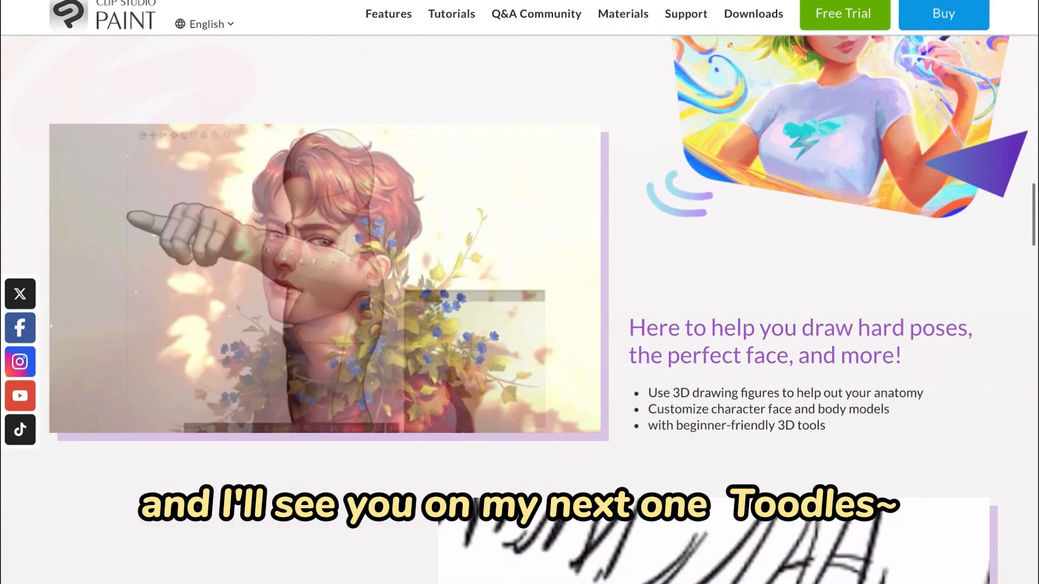
scroll(520, 292, down, 1)
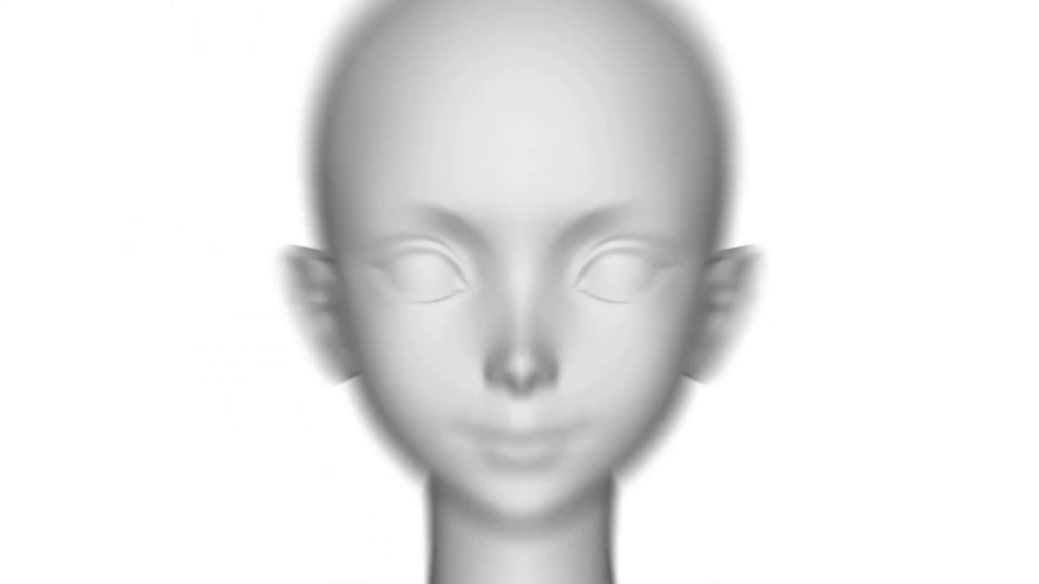